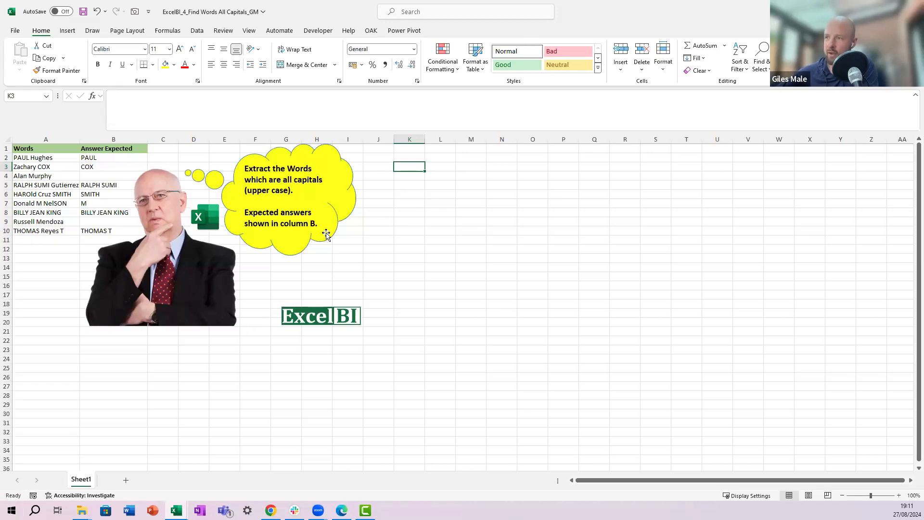
Step: Move the thought bubble, ExcelBI logo, portrait picture and Excel icon away from the data to the right side of the sheet
{"action": "left_click_drag", "start_coordinate": [327, 234], "coordinate": [610, 248]}
{"action": "left_click", "coordinate": [329, 330]}
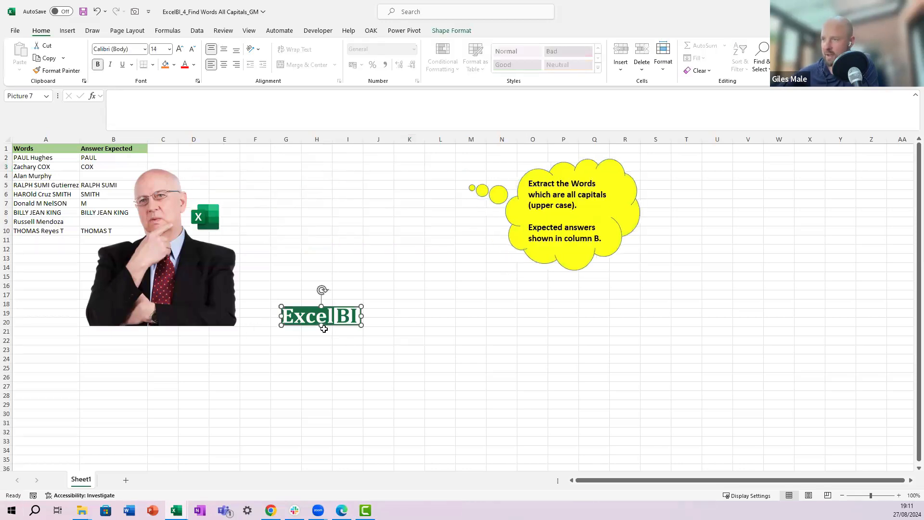
{"action": "left_click_drag", "start_coordinate": [322, 329], "coordinate": [528, 321]}
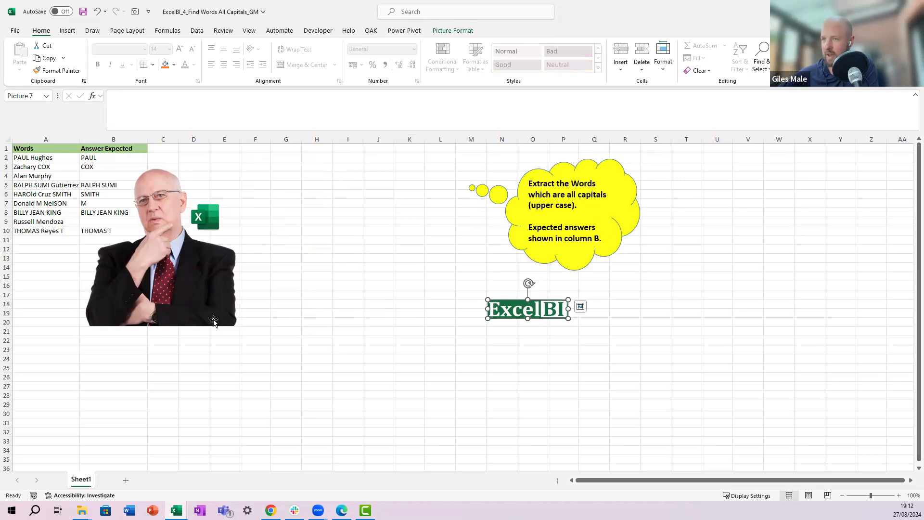
{"action": "left_click_drag", "start_coordinate": [237, 318], "coordinate": [648, 359]}
{"action": "left_click_drag", "start_coordinate": [215, 223], "coordinate": [692, 233]}
{"action": "left_click", "coordinate": [224, 213]}
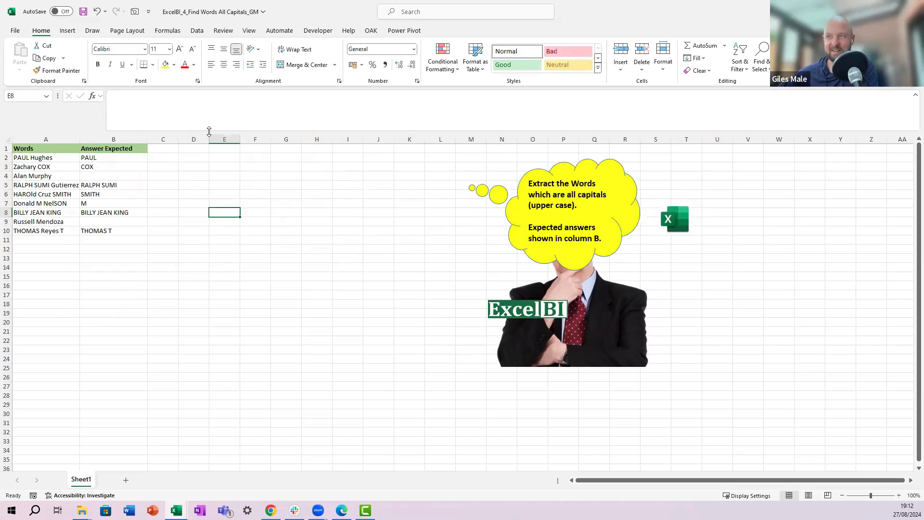
Step: Enter the label Code in cell B13
{"action": "left_click_drag", "start_coordinate": [209, 128], "coordinate": [209, 114]}
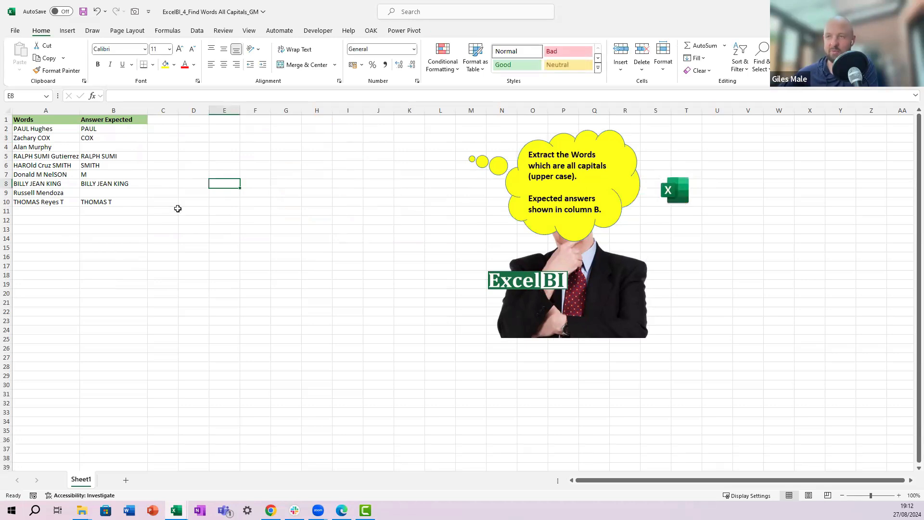
{"action": "left_click", "coordinate": [215, 169]}
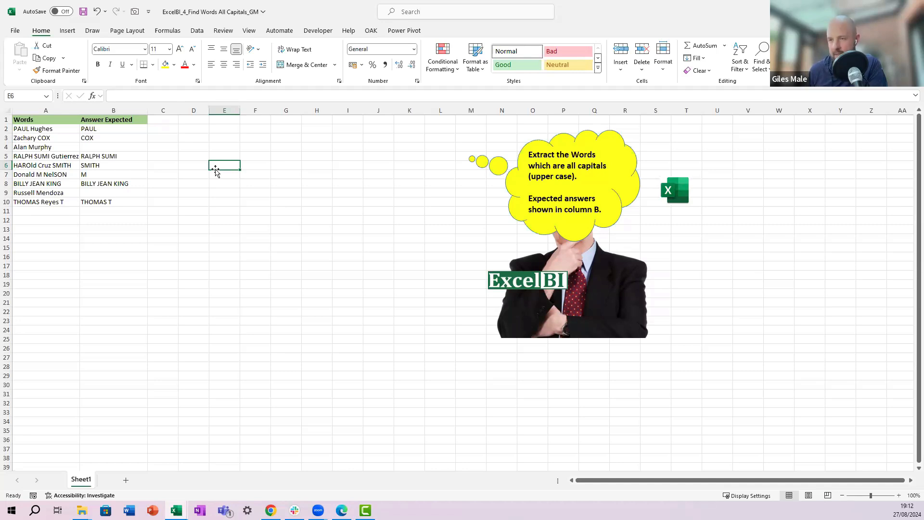
{"action": "key", "text": "Return"}
{"action": "key", "text": "Left"}
{"action": "key", "text": "Down"}
{"action": "key", "text": "Down"}
{"action": "key", "text": "Down"}
{"action": "key", "text": "Down"}
{"action": "key", "text": "Down"}
{"action": "key", "text": "Down"}
{"action": "key", "text": "Left"}
{"action": "key", "text": "Left"}
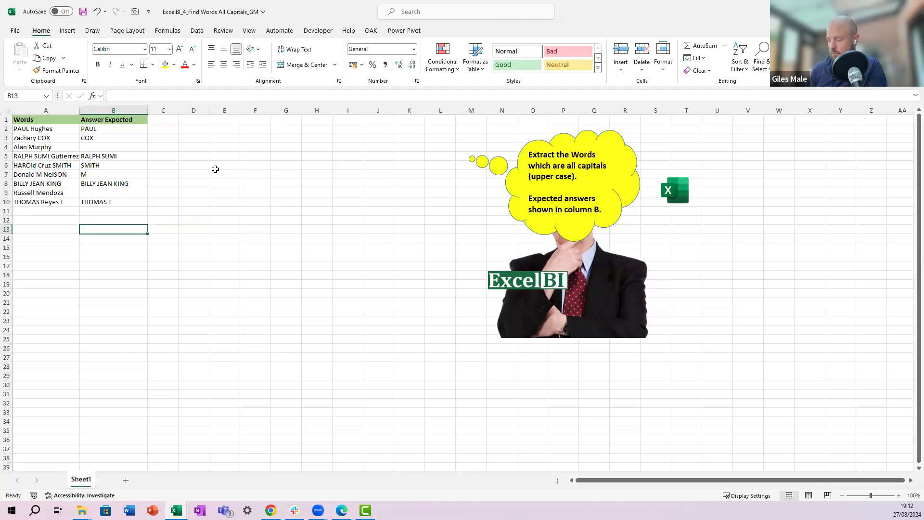
{"action": "type", "text": "Co"}
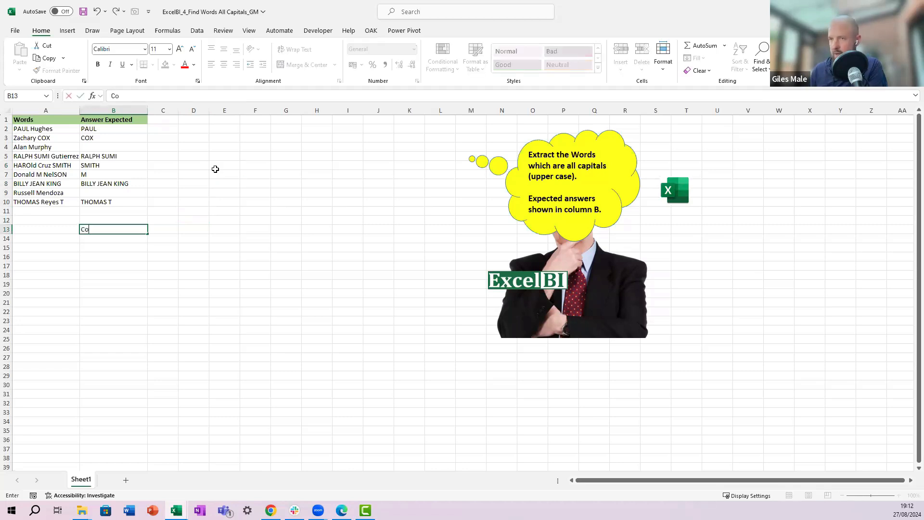
{"action": "type", "text": "de"}
{"action": "key", "text": "Tab"}
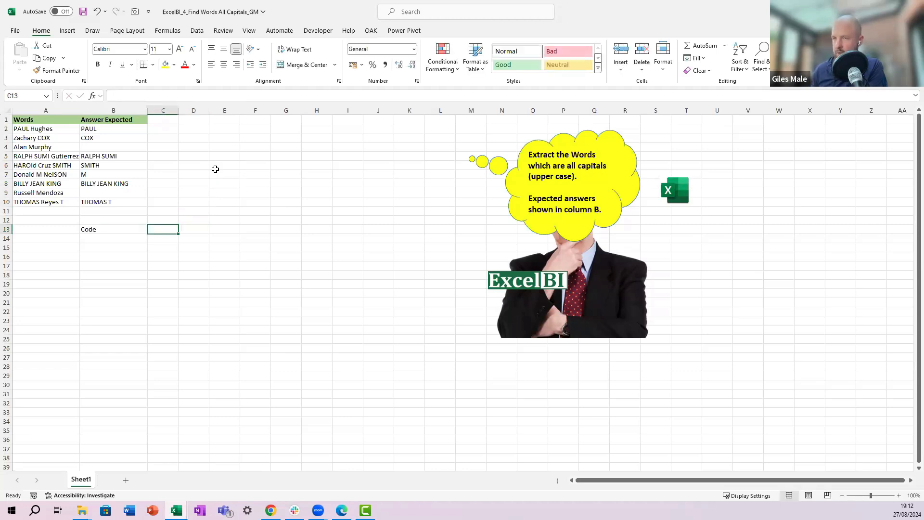
Step: Enter the label Char in cell B14
{"action": "key", "text": "Left"}
{"action": "key", "text": "Down"}
{"action": "type", "text": "Char"}
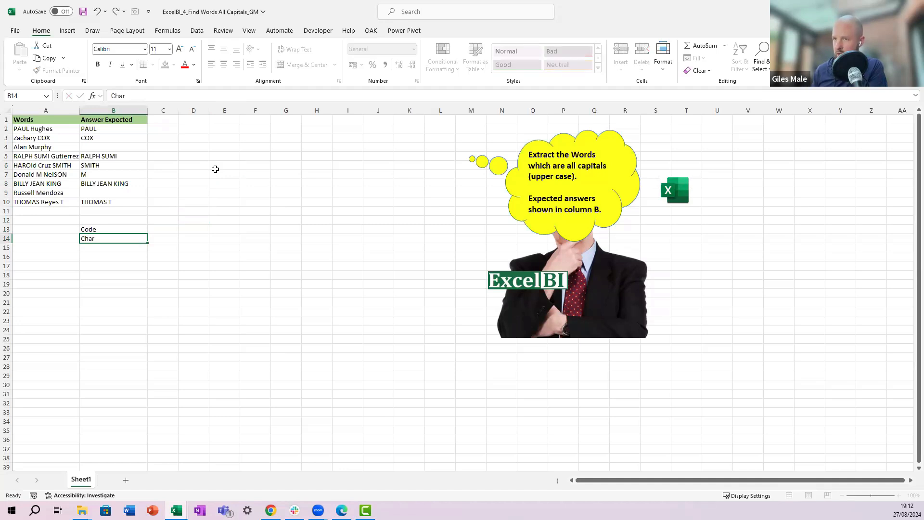
{"action": "key", "text": "Tab"}
{"action": "key", "text": "Up"}
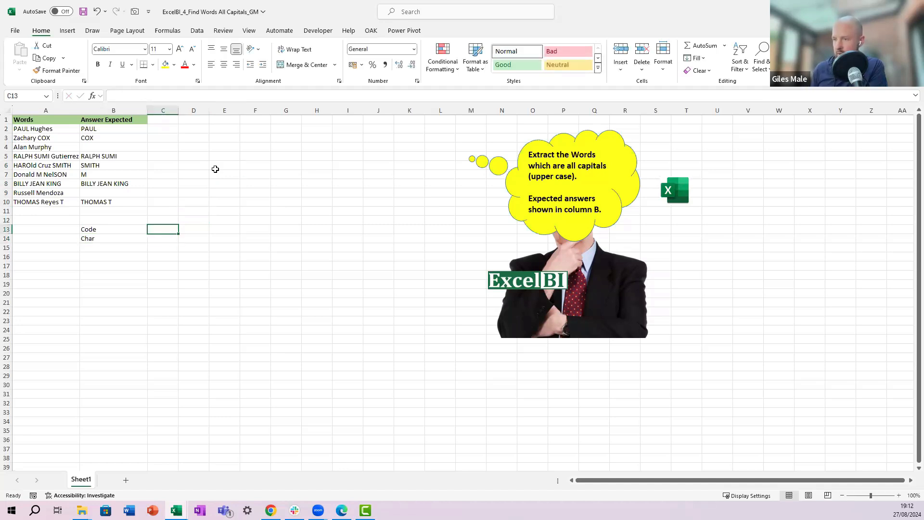
Step: Enter the letter A in C13 and Z in D13
{"action": "type", "text": "A"}
{"action": "key", "text": "Return"}
{"action": "key", "text": "Up"}
{"action": "key", "text": "Right"}
{"action": "type", "text": "Z"}
{"action": "key", "text": "Return"}
{"action": "key", "text": "Left"}
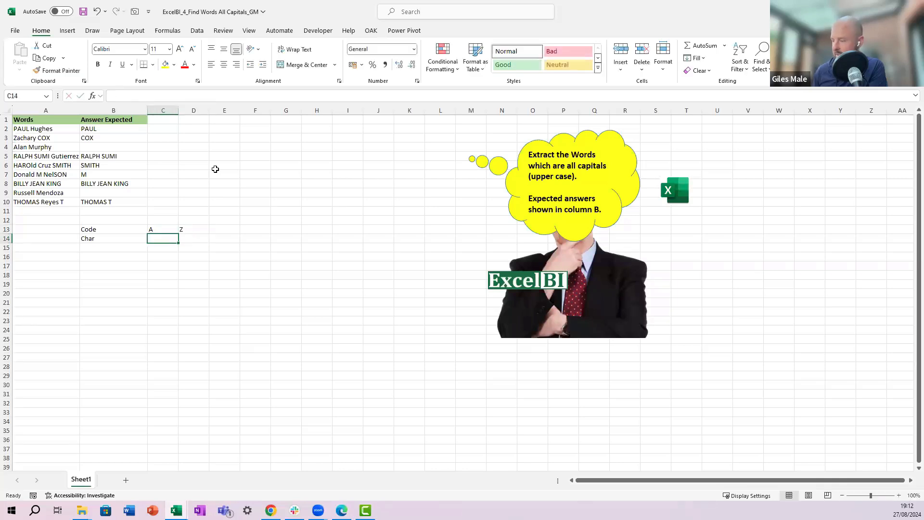
Step: Enter =CODE(C13) in C14 and paste the formula into D14
{"action": "type", "text": "=CODE(C13)"}
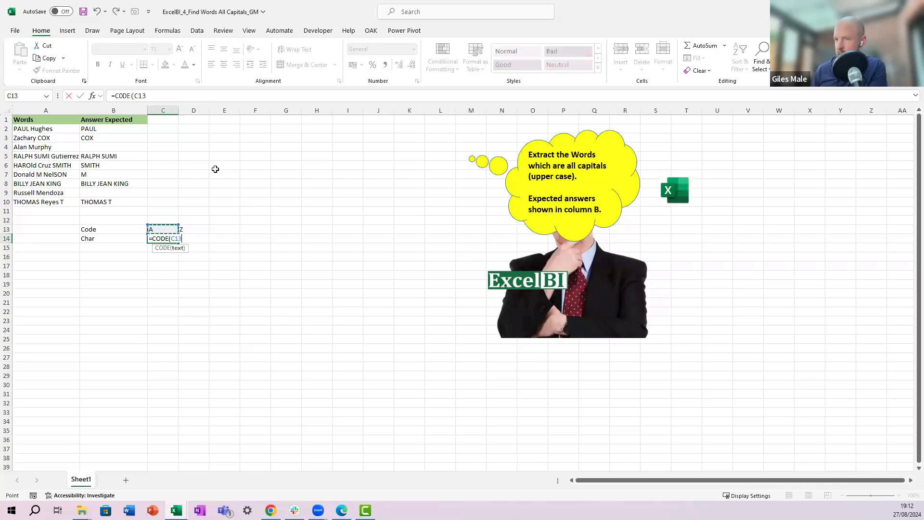
{"action": "key", "text": "Return"}
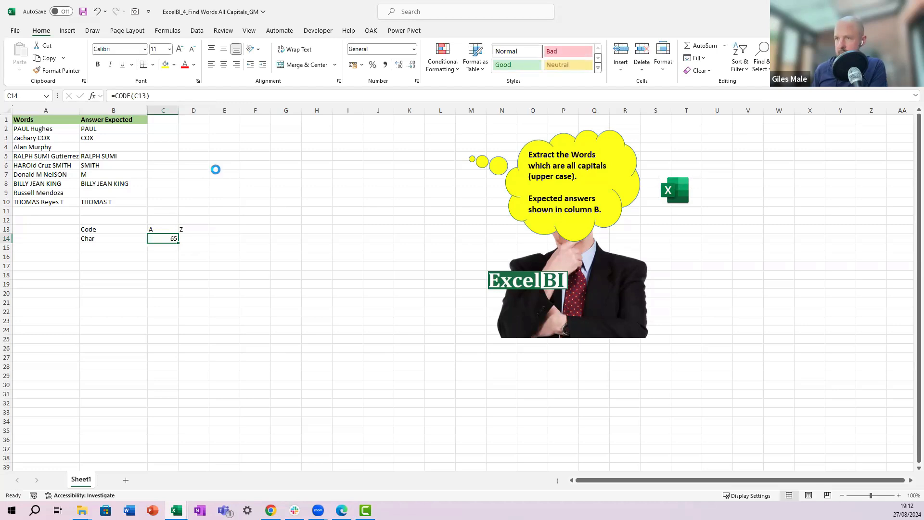
{"action": "key", "text": "Right"}
{"action": "type", "text": "90"}
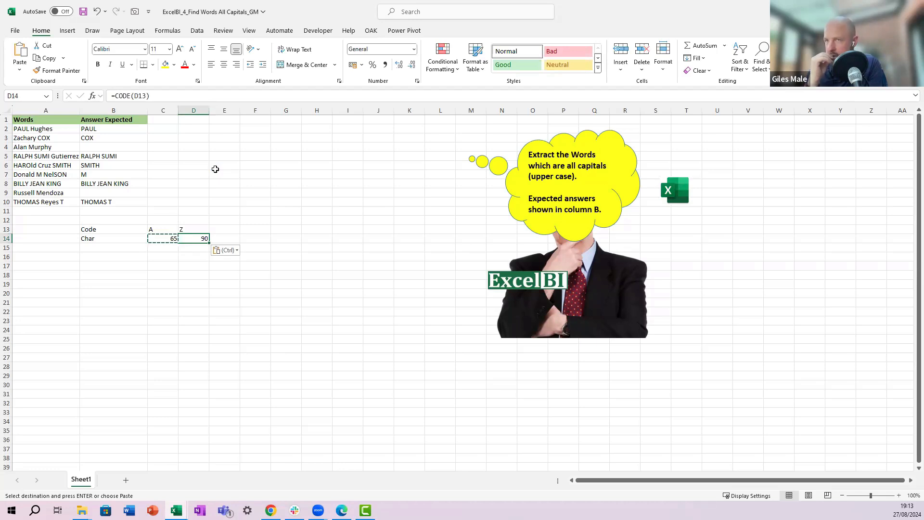
Step: In D2, enter =MID(A2, SEQUENCE(LEN(A2)), 1) to split the first entry into single characters
{"action": "key", "text": "Up"}
{"action": "key", "text": "Up"}
{"action": "key", "text": "Up"}
{"action": "key", "text": "Up"}
{"action": "key", "text": "Up"}
{"action": "key", "text": "Up"}
{"action": "key", "text": "Up"}
{"action": "key", "text": "Up"}
{"action": "key", "text": "Up"}
{"action": "key", "text": "Up"}
{"action": "key", "text": "Up"}
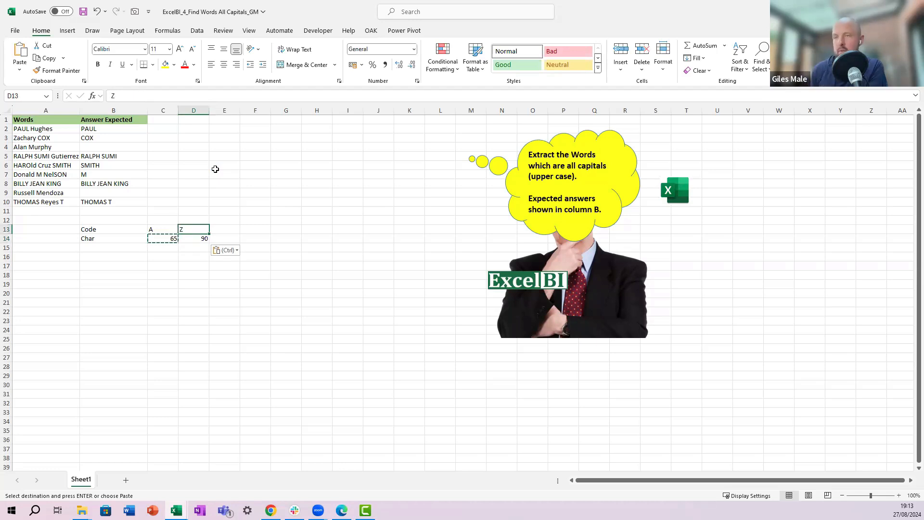
{"action": "key", "text": "Up"}
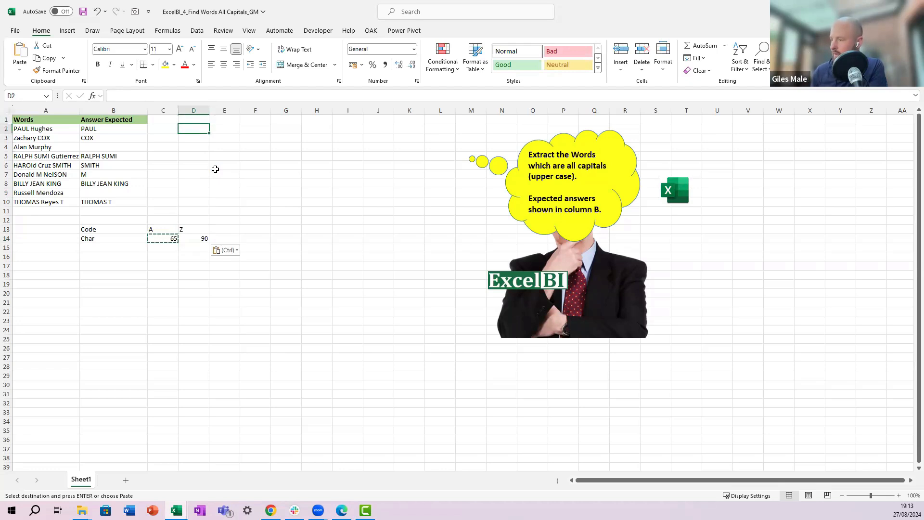
{"action": "type", "text": "=MID("}
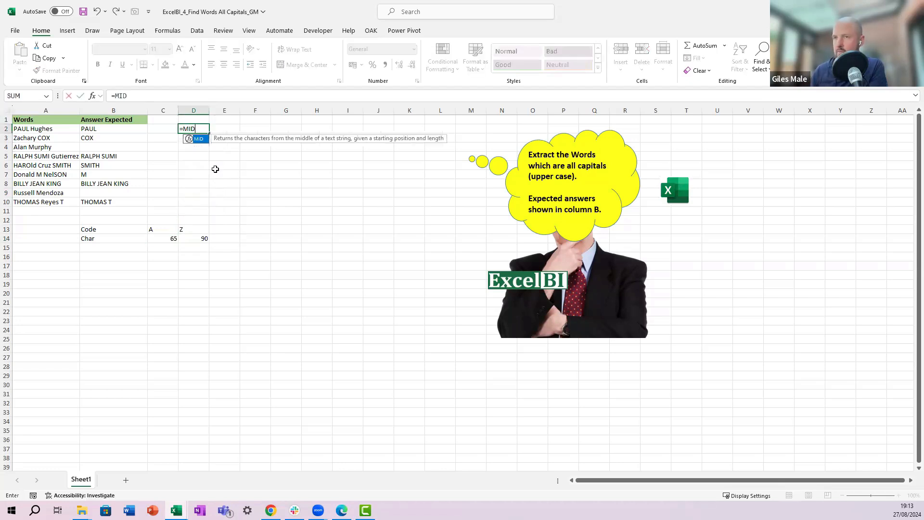
{"action": "key", "text": "Left"}
{"action": "key", "text": "Left"}
{"action": "key", "text": "Left"}
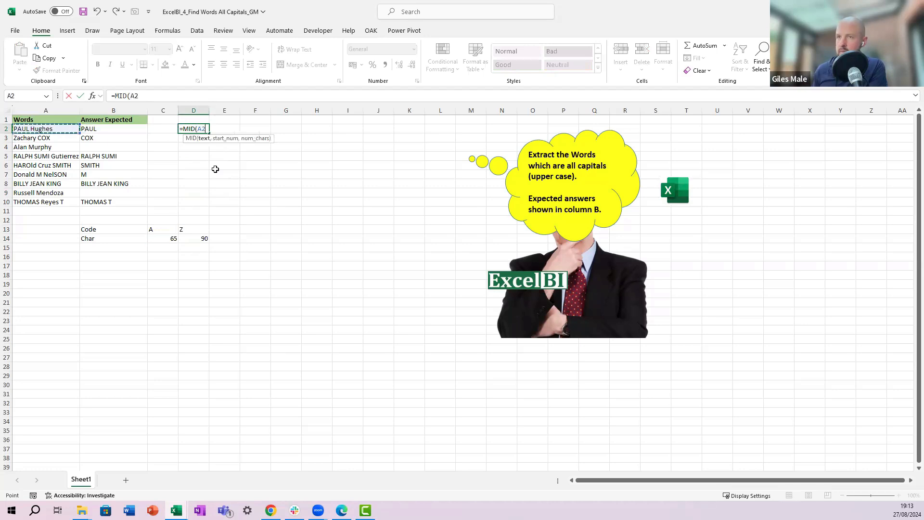
{"action": "type", "text": ","}
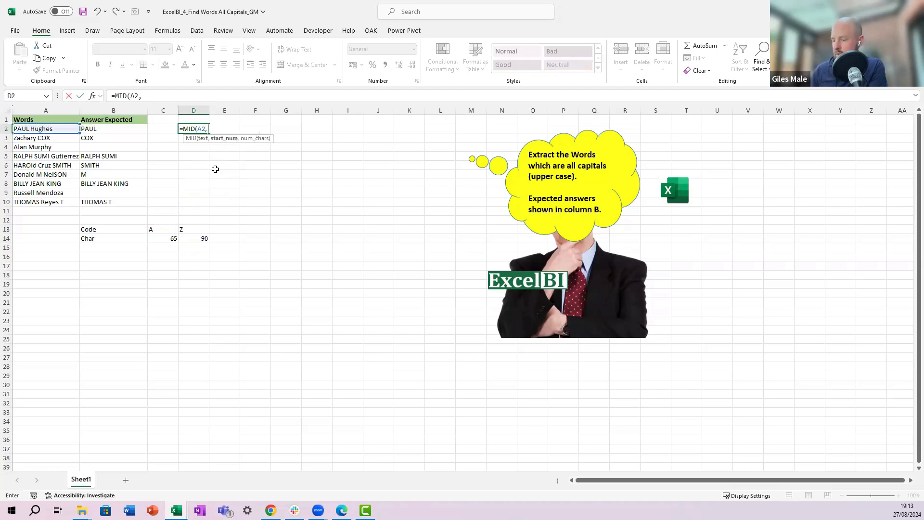
{"action": "type", "text": " SEQUENCE("}
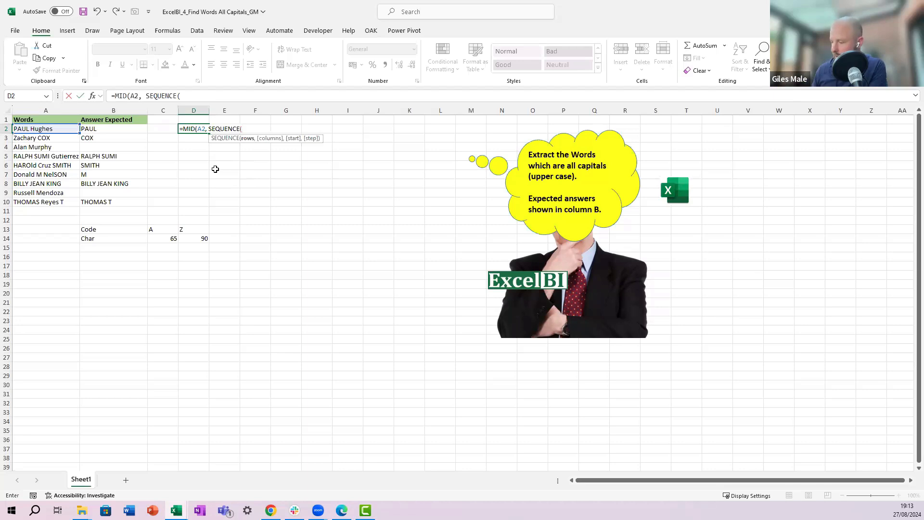
{"action": "type", "text": "LEN("}
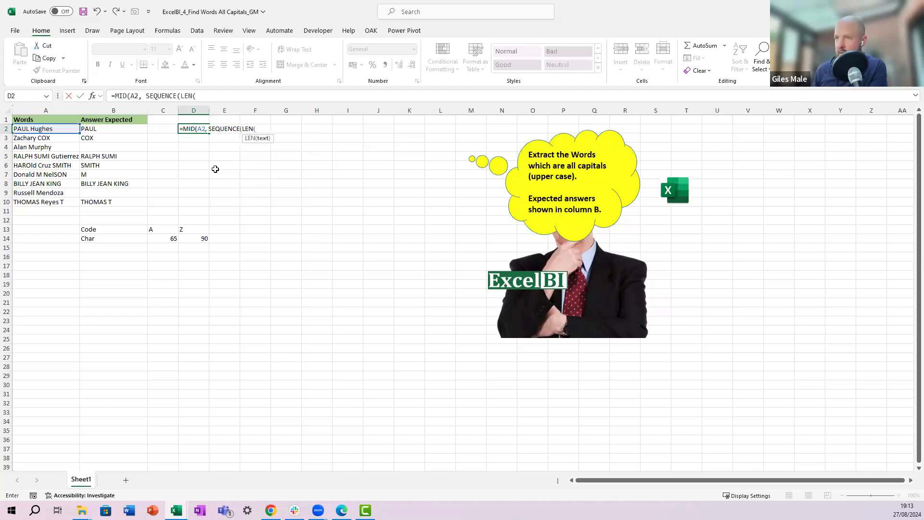
{"action": "key", "text": "Left"}
{"action": "key", "text": "Left"}
{"action": "key", "text": "Left"}
{"action": "type", "text": ")), 1"}
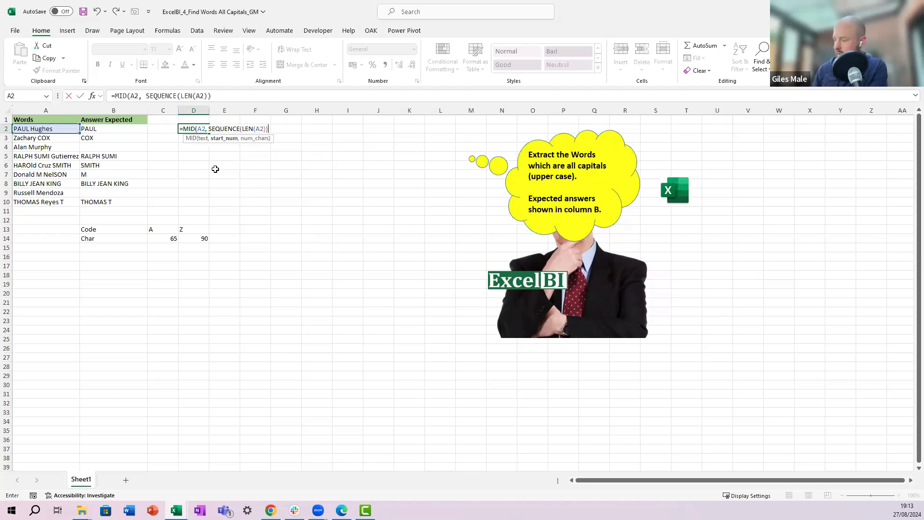
{"action": "key", "text": "ctrl+Return"}
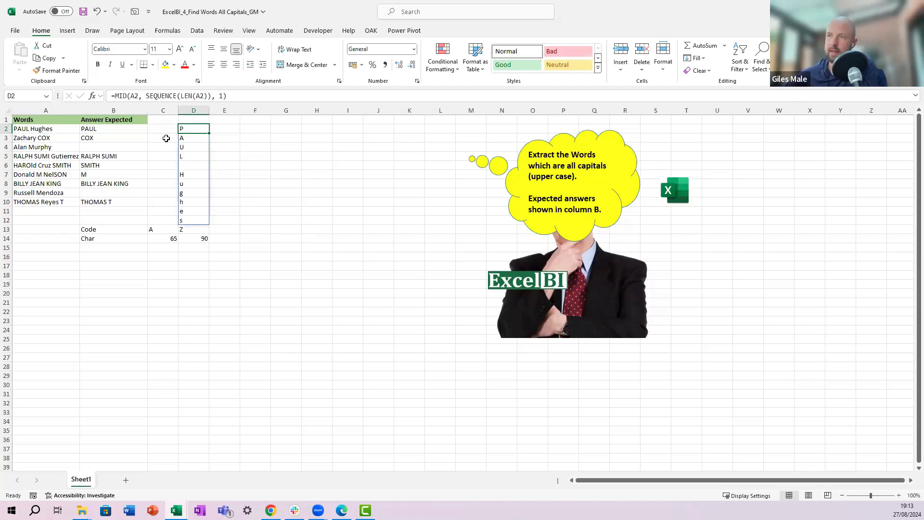
{"action": "left_click", "coordinate": [126, 96]}
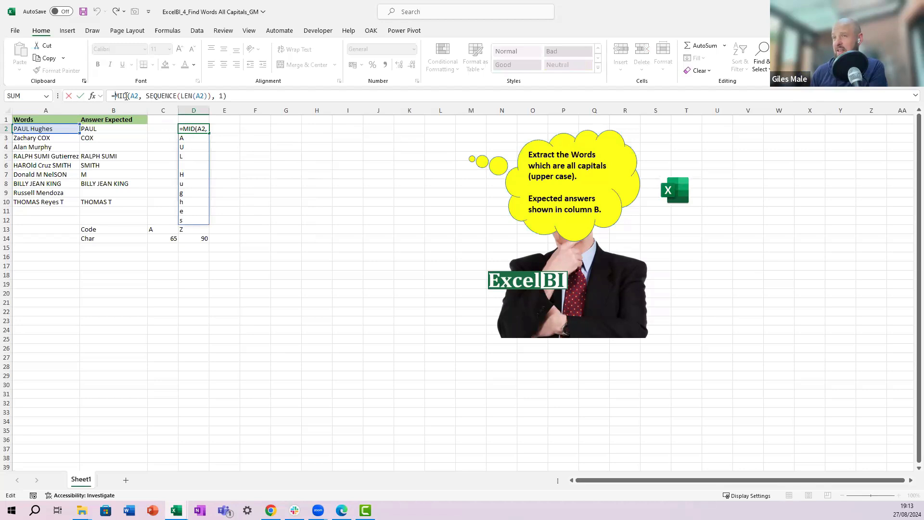
{"action": "type", "text": "FILTER("}
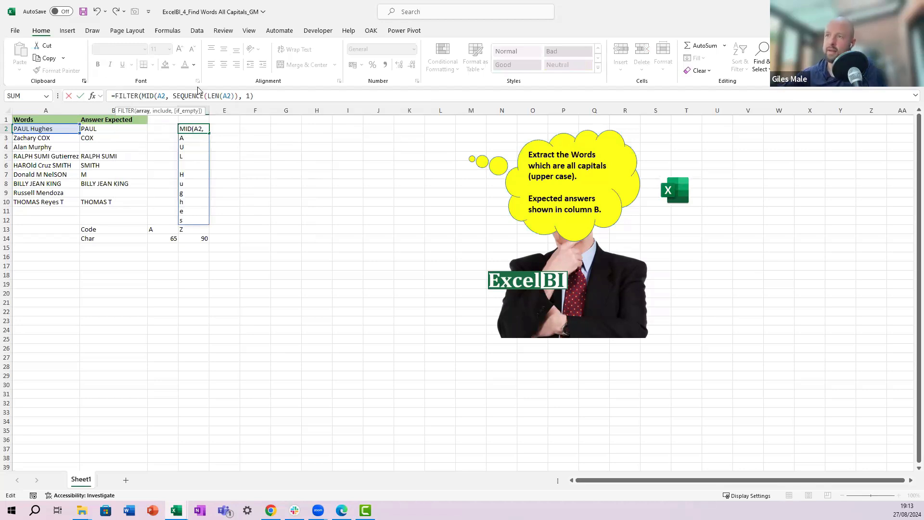
{"action": "left_click_drag", "start_coordinate": [253, 96], "coordinate": [142, 99]}
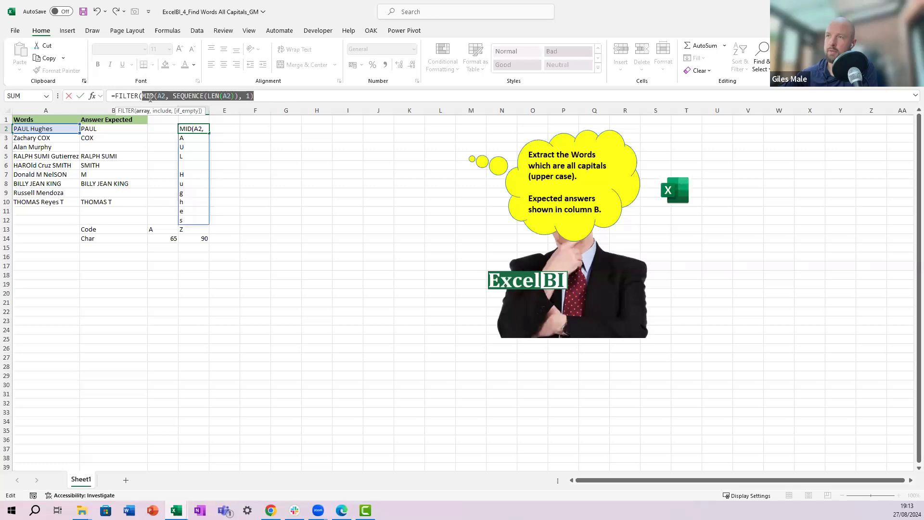
{"action": "left_click", "coordinate": [274, 100]}
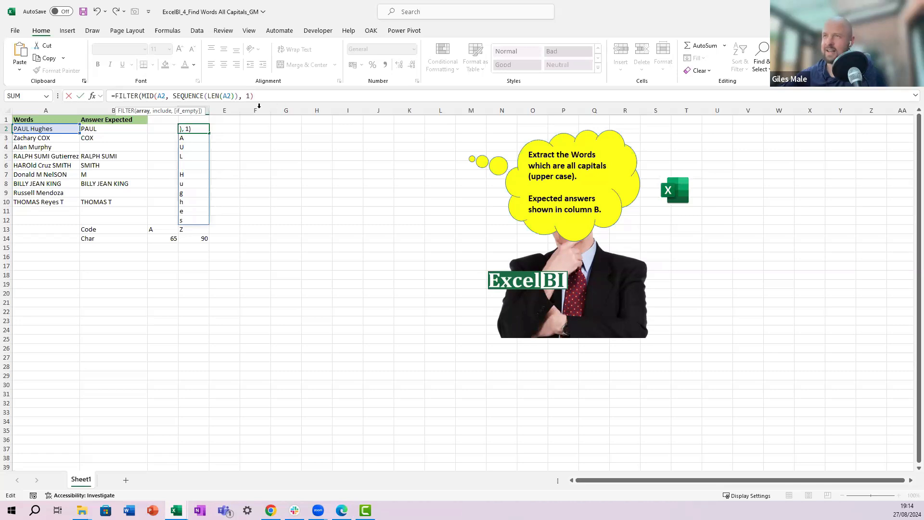
{"action": "key", "text": "Escape"}
Step: In D2, wrap the character-splitting MID formula in LET, naming it Letters
{"action": "left_click", "coordinate": [144, 98]}
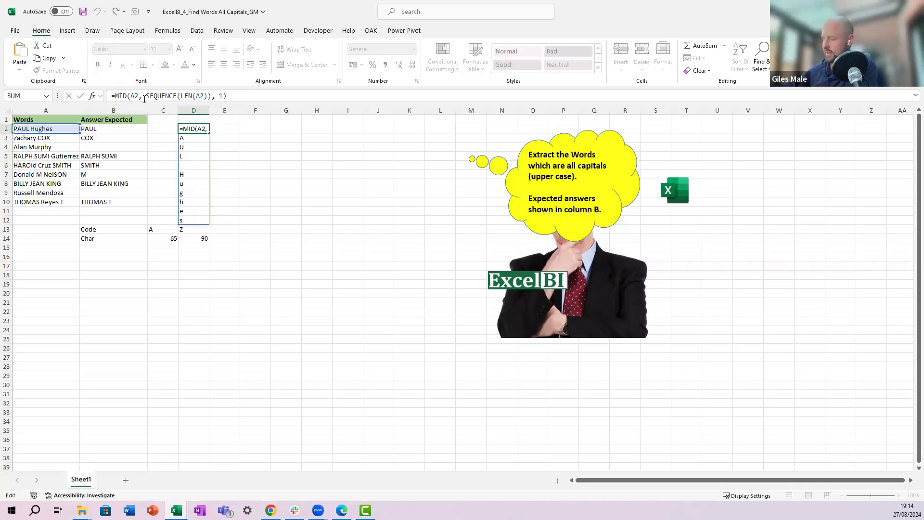
{"action": "key", "text": "Home"}
{"action": "key", "text": "Right"}
{"action": "type", "text": "LET("}
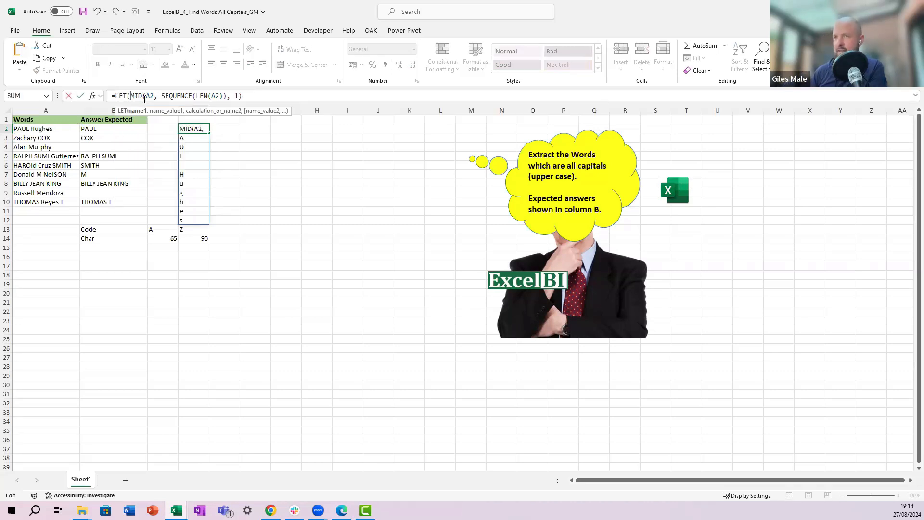
{"action": "key", "text": "BackSpace"}
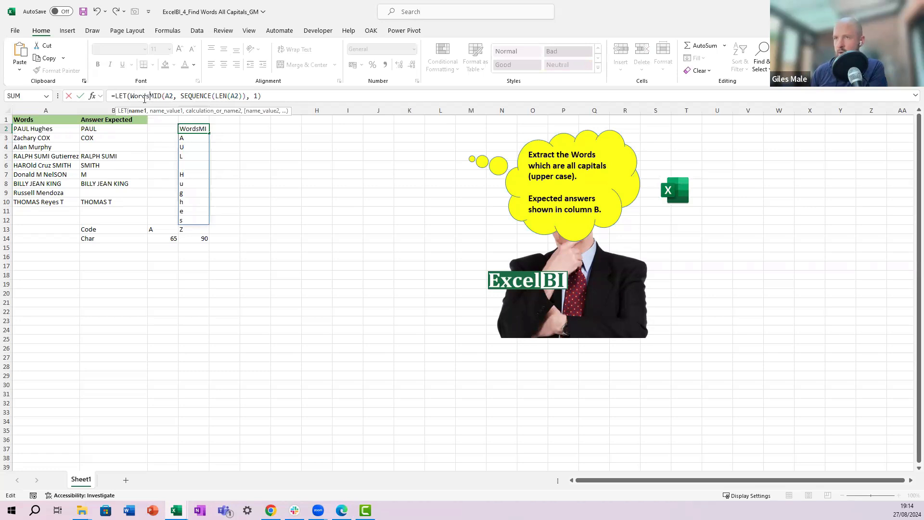
{"action": "type", "text": "Letter,"}
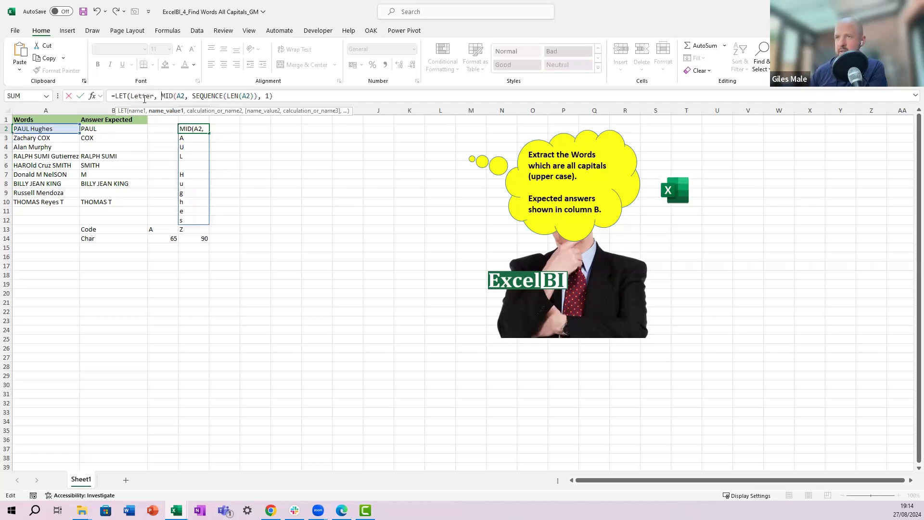
{"action": "key", "text": "BackSpace"}
{"action": "key", "text": "BackSpace"}
{"action": "key", "text": "BackSpace"}
{"action": "type", "text": "s"}
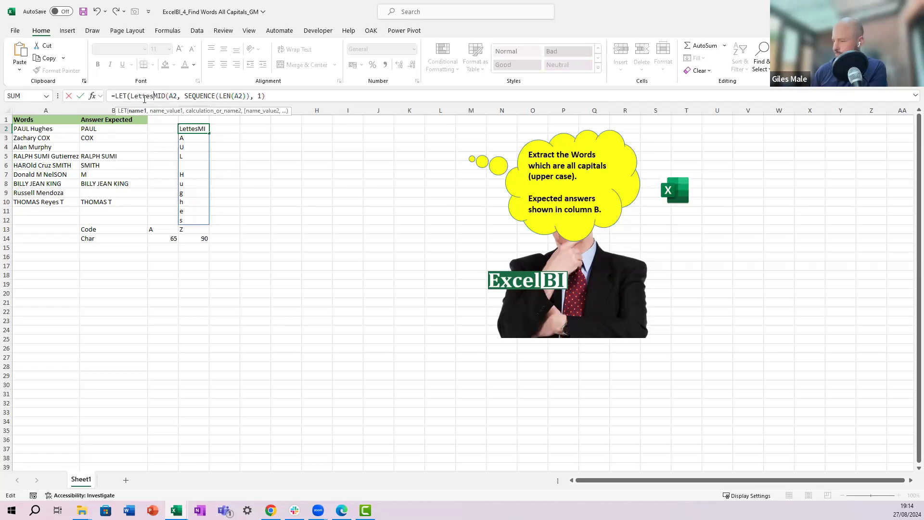
{"action": "key", "text": "BackSpace"}
{"action": "type", "text": "rs,"}
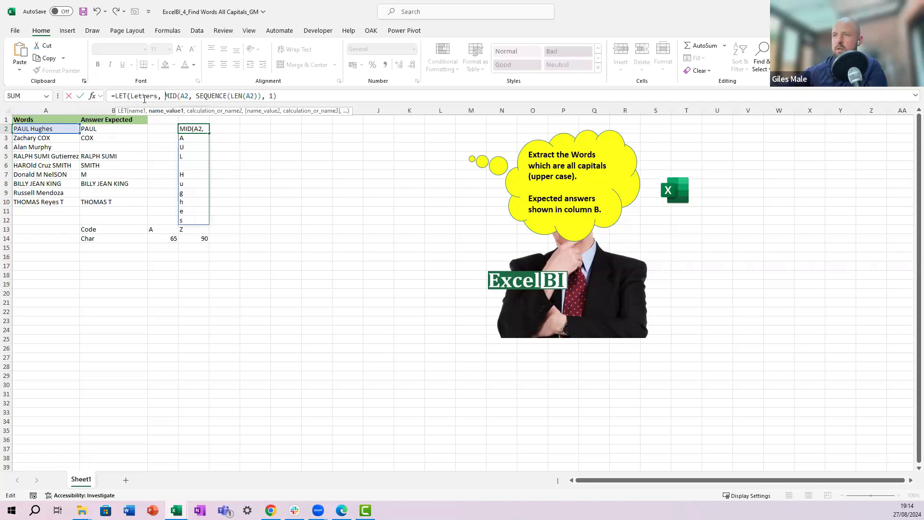
Step: Add a LET variable UpperFilter defined as FILTER(Letters, (Letters >= 65) * (Letters <= 90))
{"action": "left_click", "coordinate": [284, 92]}
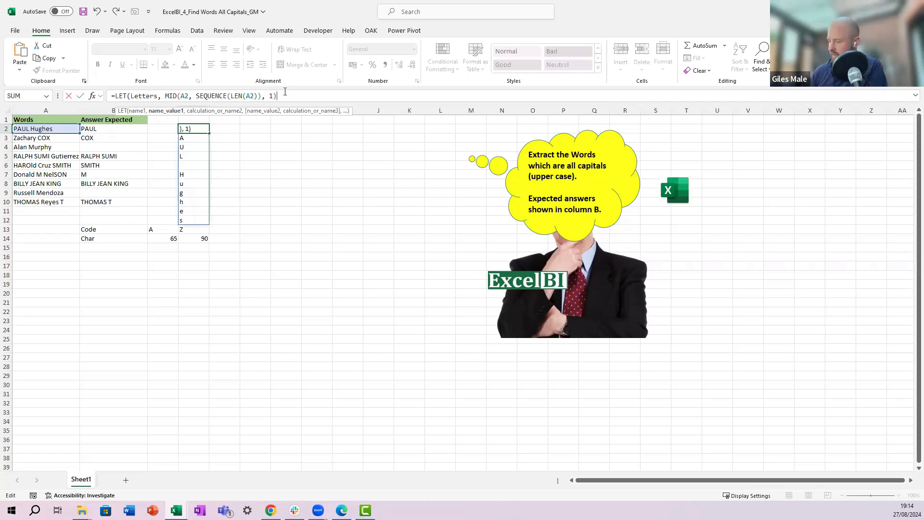
{"action": "type", "text": ", "}
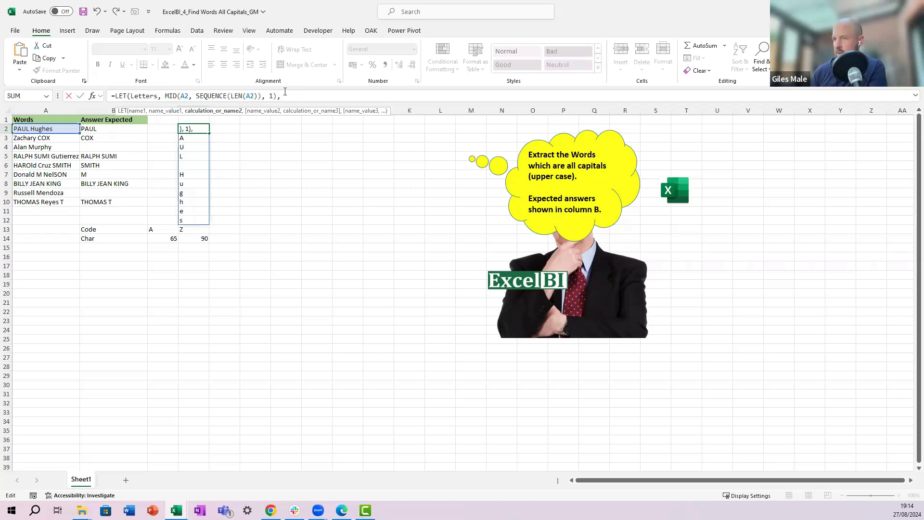
{"action": "type", "text": "UpperFilter,"}
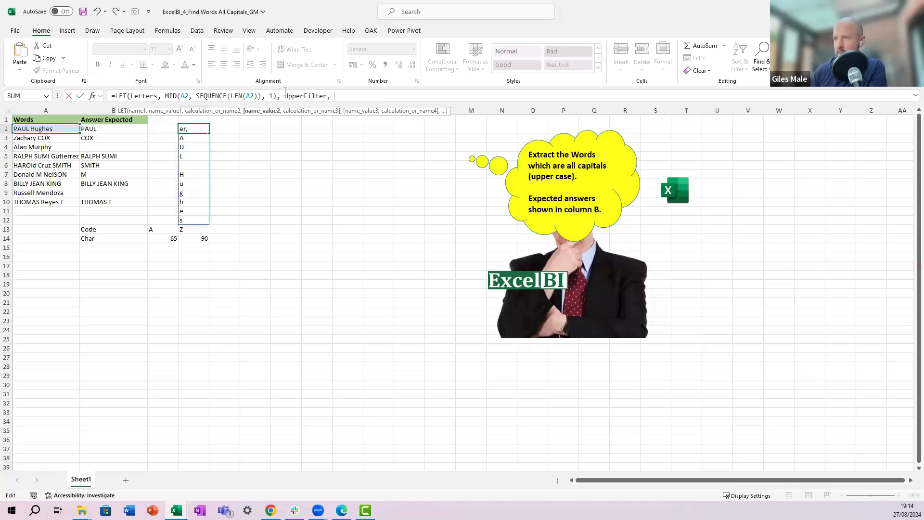
{"action": "type", "text": "filt"}
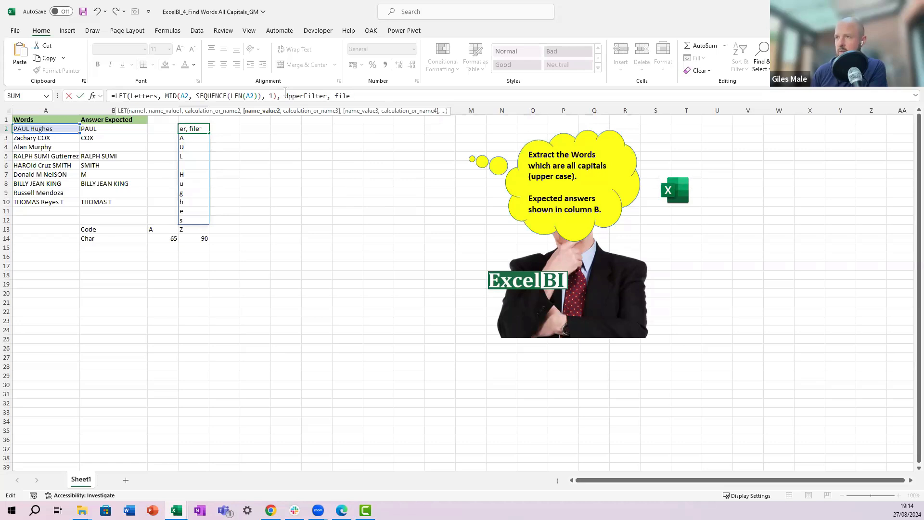
{"action": "type", "text": "er("}
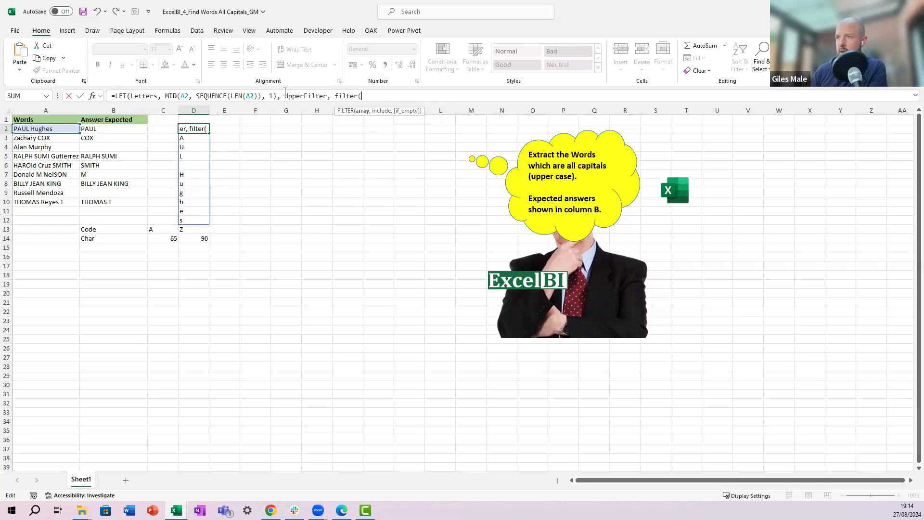
{"action": "type", "text": "Letters"}
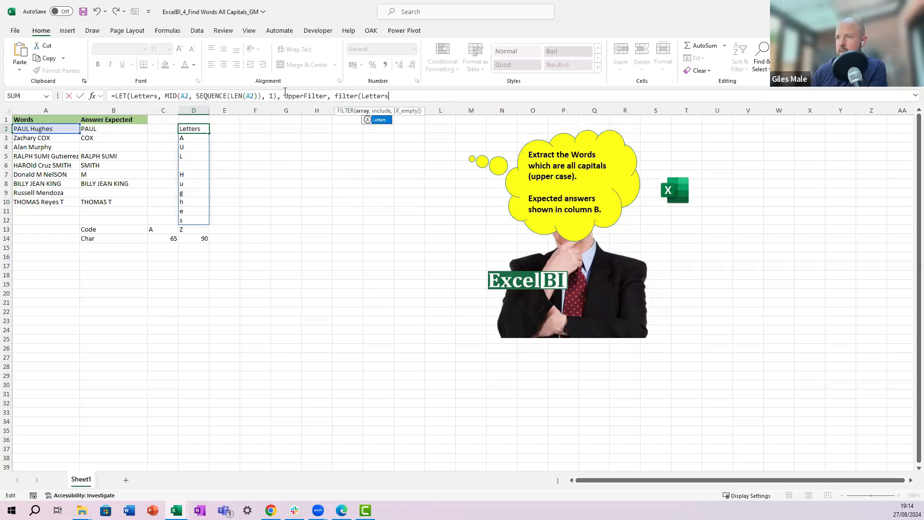
{"action": "key", "text": "Tab"}
{"action": "type", "text": ","}
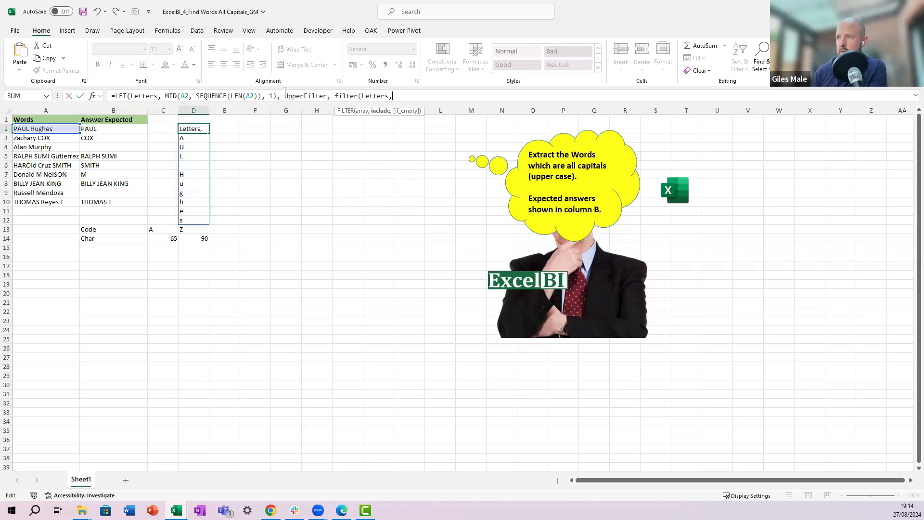
{"action": "type", "text": " l"}
{"action": "key", "text": "Tab"}
{"action": "key", "text": "BackSpace"}
{"action": "key", "text": "BackSpace"}
{"action": "key", "text": "BackSpace"}
{"action": "key", "text": "BackSpace"}
{"action": "key", "text": "BackSpace"}
{"action": "key", "text": "BackSpace"}
{"action": "key", "text": "BackSpace"}
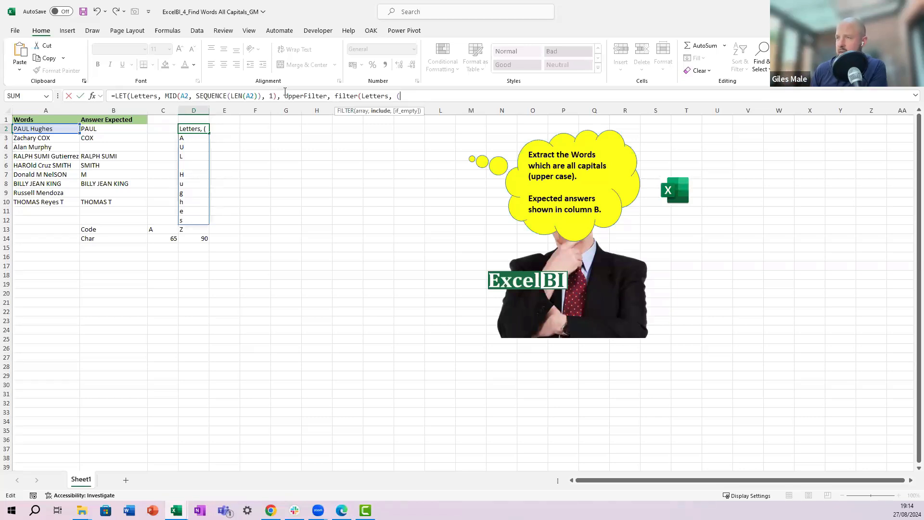
{"action": "type", "text": "Letters"}
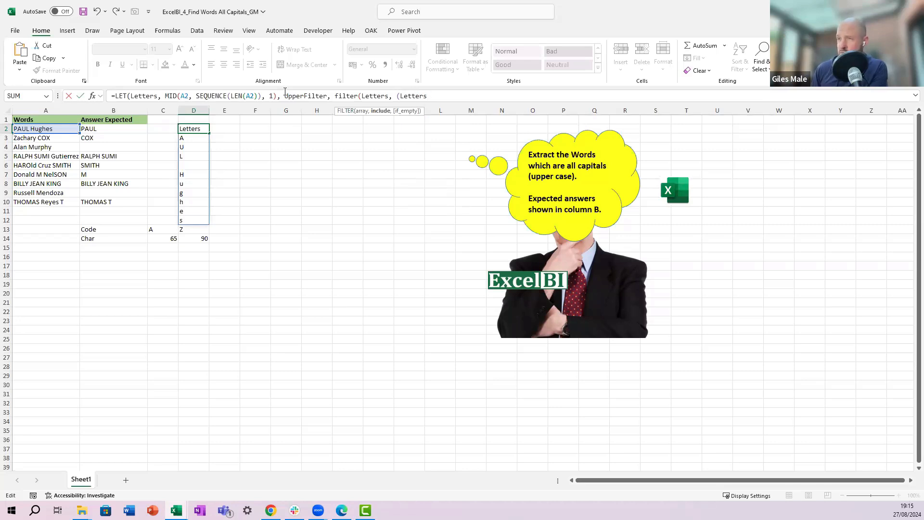
{"action": "type", "text": " >= 65"}
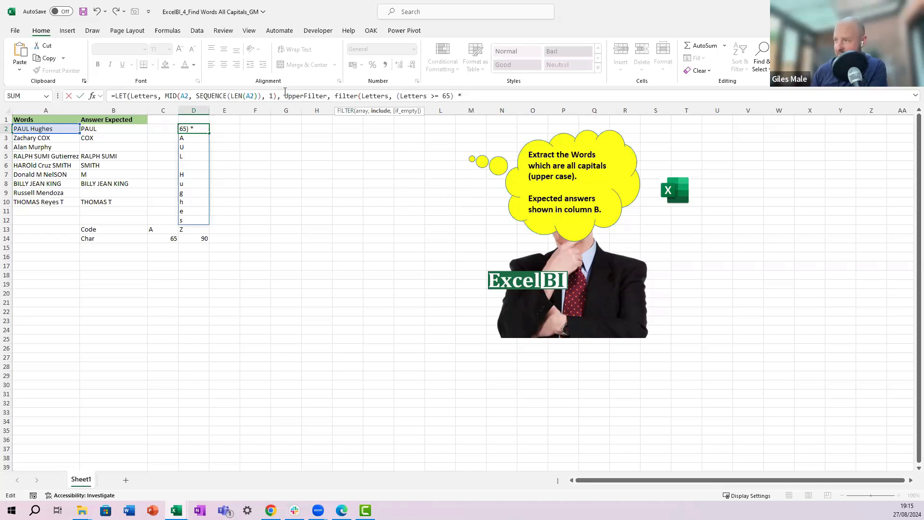
{"action": "type", "text": ") *"}
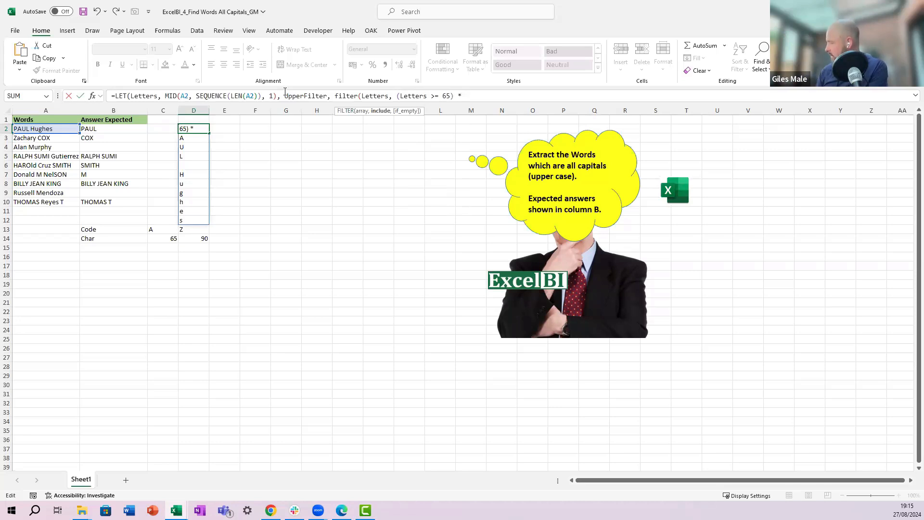
{"action": "type", "text": " letter"}
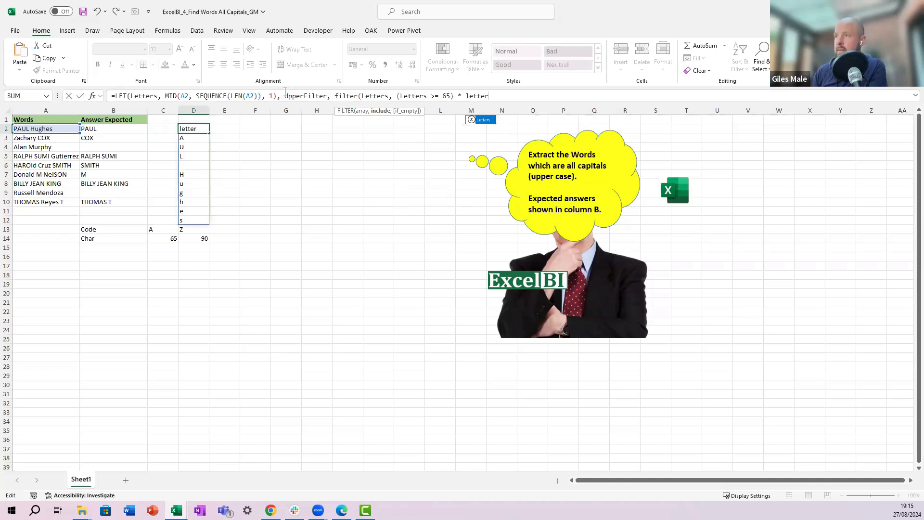
{"action": "key", "text": "Tab"}
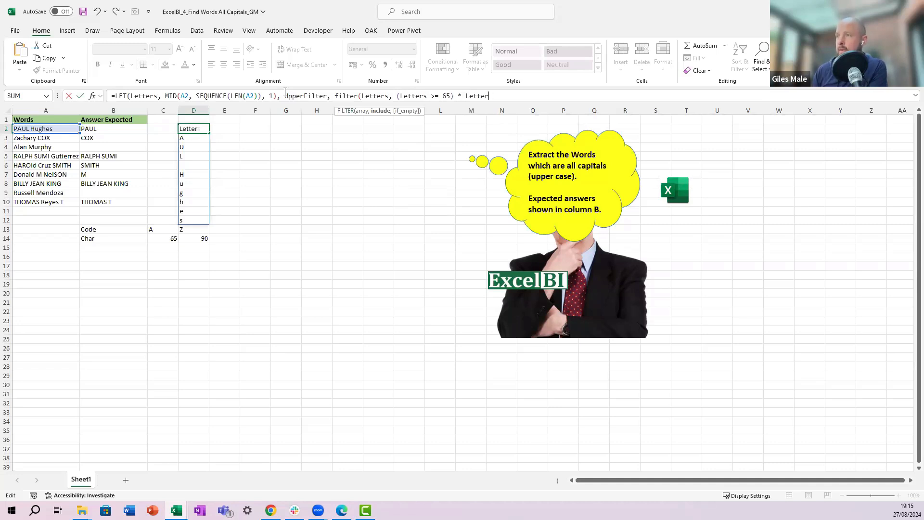
{"action": "key", "text": "BackSpace"}
{"action": "key", "text": "BackSpace"}
{"action": "key", "text": "BackSpace"}
{"action": "key", "text": "BackSpace"}
{"action": "key", "text": "BackSpace"}
{"action": "key", "text": "BackSpace"}
{"action": "key", "text": "BackSpace"}
{"action": "type", "text": "(letter"}
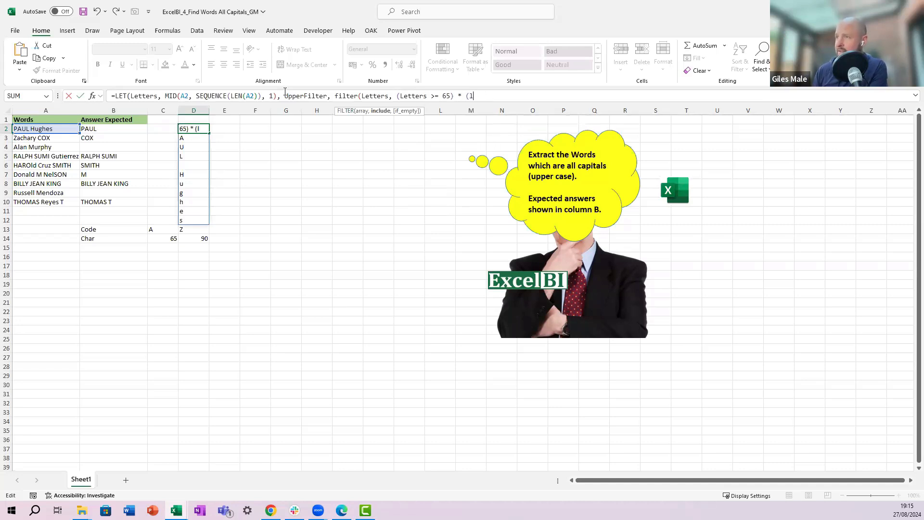
{"action": "key", "text": "Tab"}
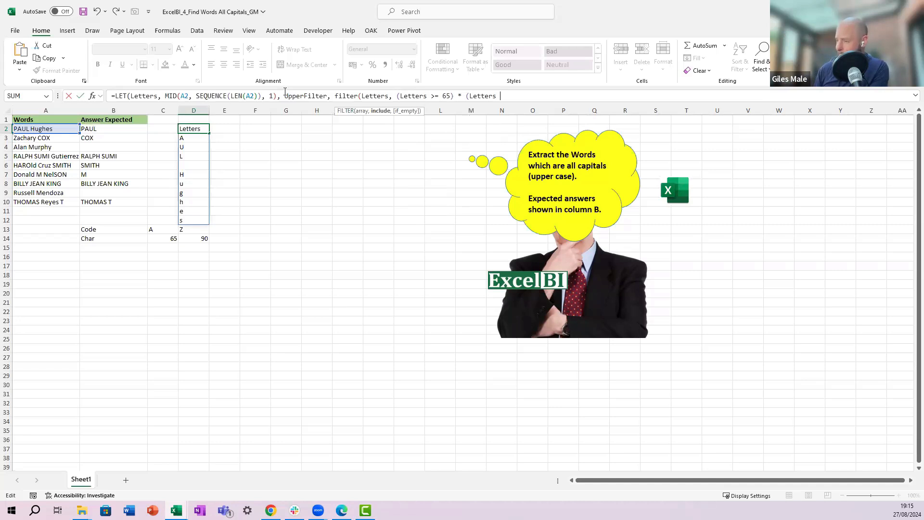
{"action": "type", "text": "<= 90"}
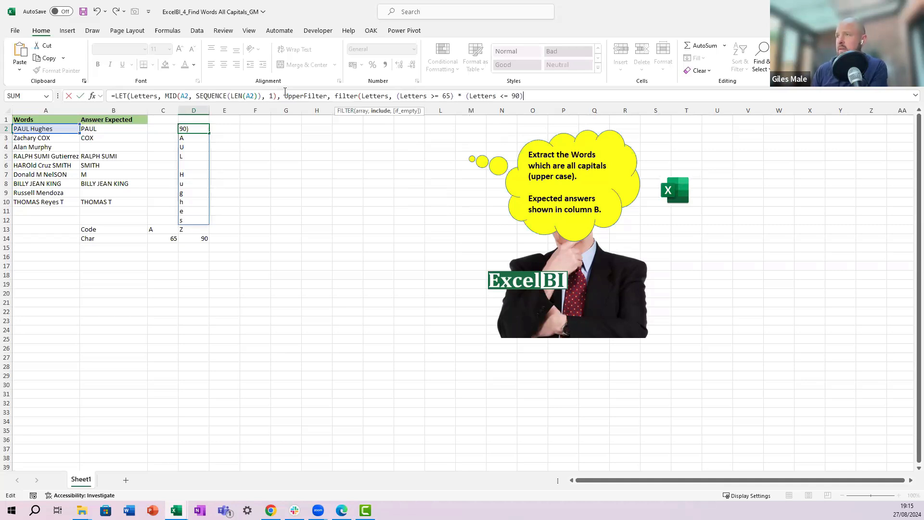
{"action": "type", "text": "))"}
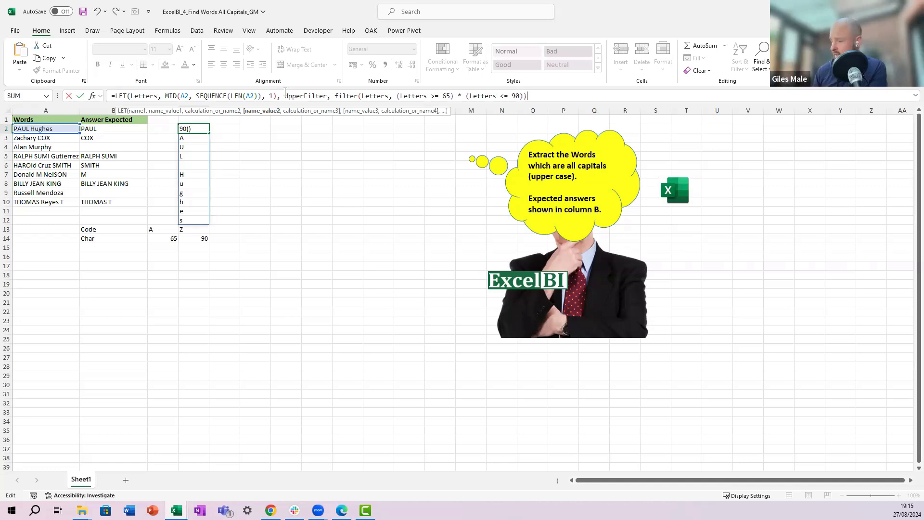
Step: Return UpperFilter as the LET calculation, close the formula and enter it
{"action": "type", "text": ", "}
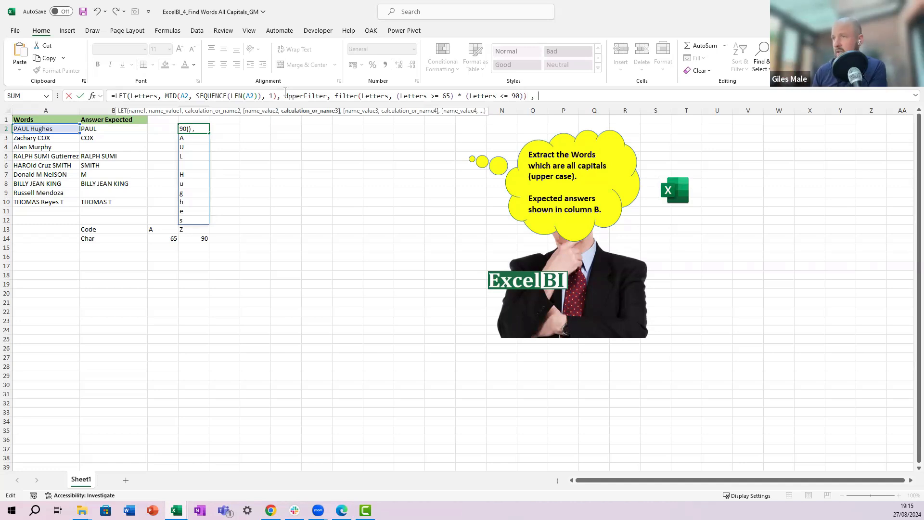
{"action": "type", "text": "upp"}
{"action": "key", "text": "Down"}
{"action": "key", "text": "Tab"}
{"action": "type", "text": ")"}
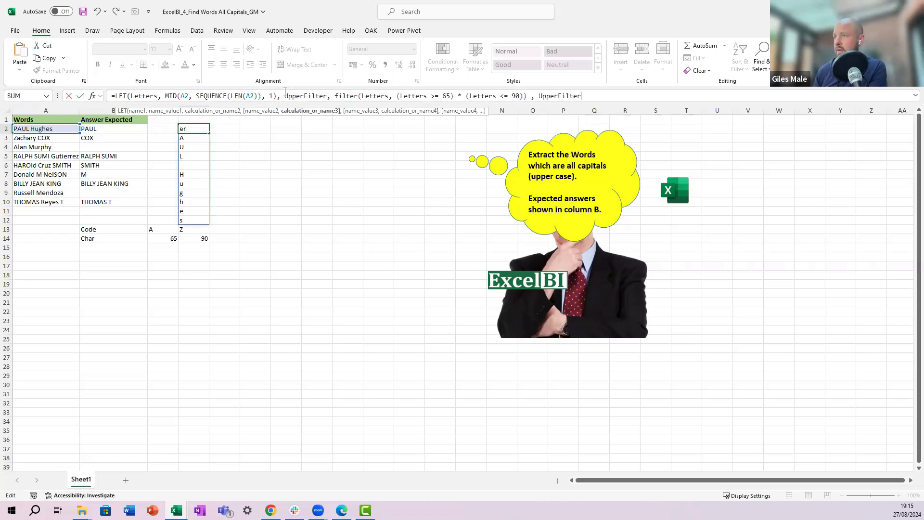
{"action": "key", "text": "ctrl+Return"}
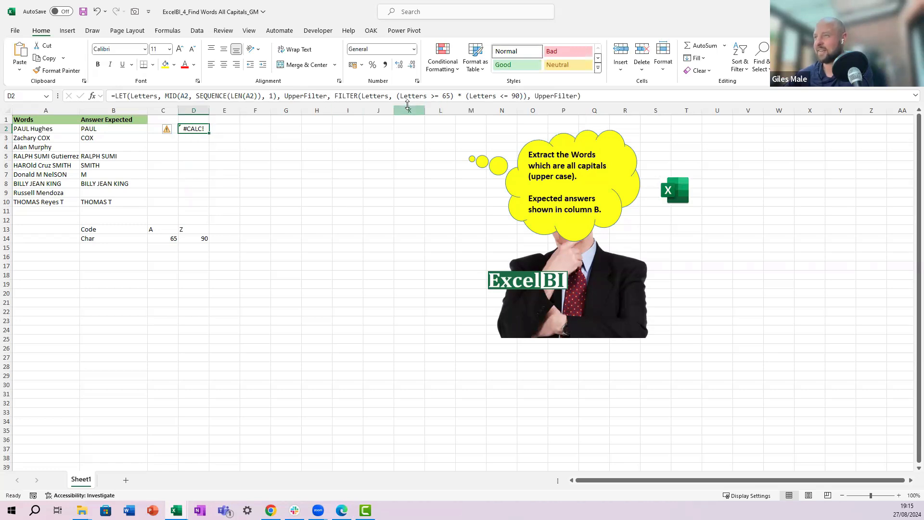
Step: Make the LET formula return Letters as its final calculation and re-enter it
{"action": "left_click", "coordinate": [362, 97]}
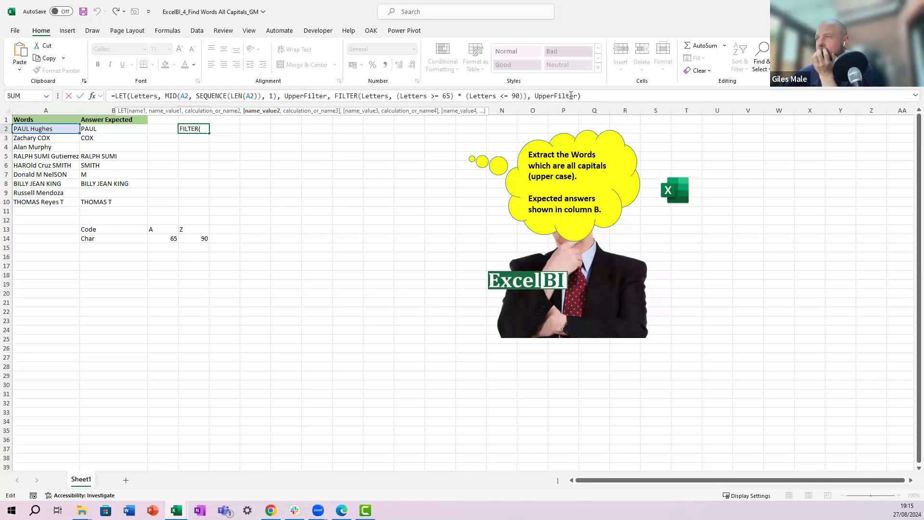
{"action": "left_click_drag", "start_coordinate": [577, 97], "coordinate": [536, 96]}
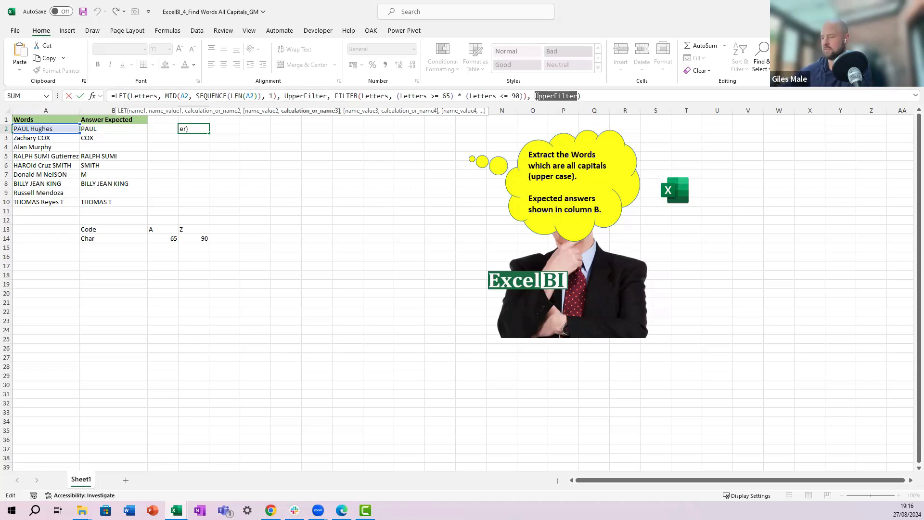
{"action": "key", "text": "BackSpace"}
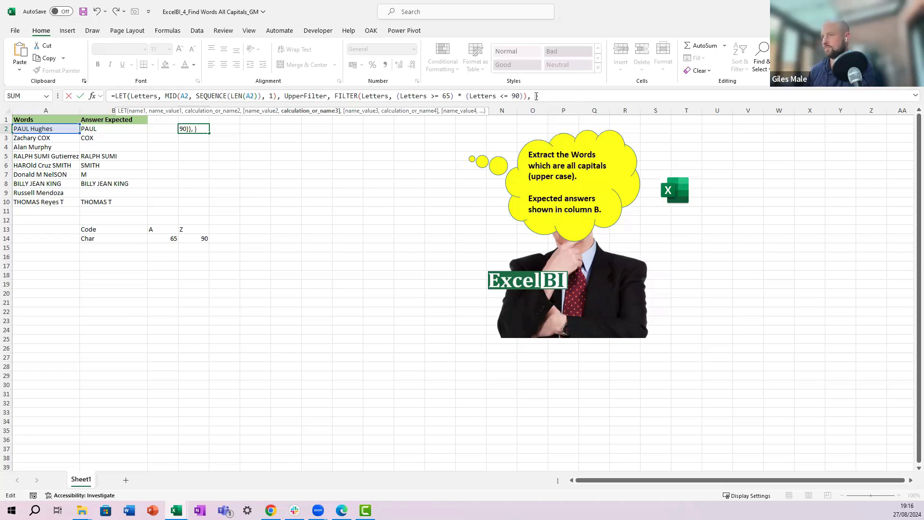
{"action": "type", "text": "Letters"}
{"action": "key", "text": "Return"}
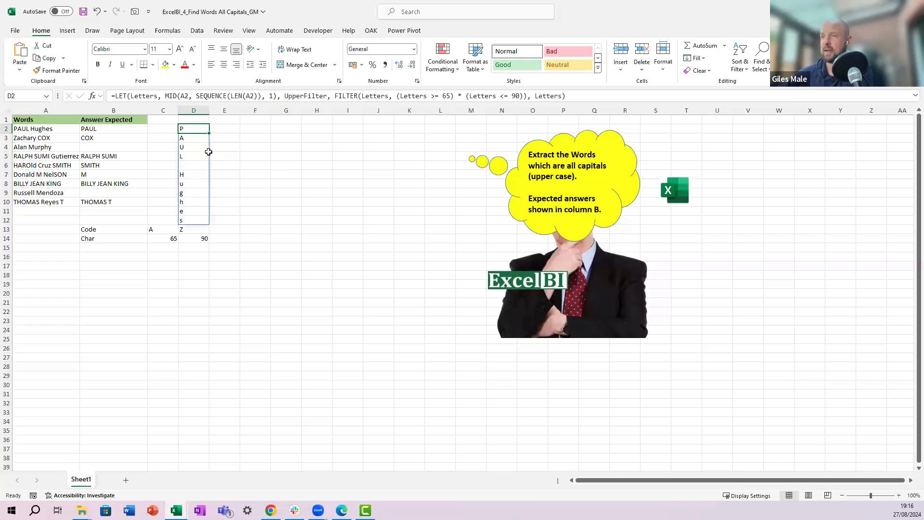
Step: In E2, enter =CODE(D2#) to get the character code of each spilled letter
{"action": "left_click", "coordinate": [232, 135]}
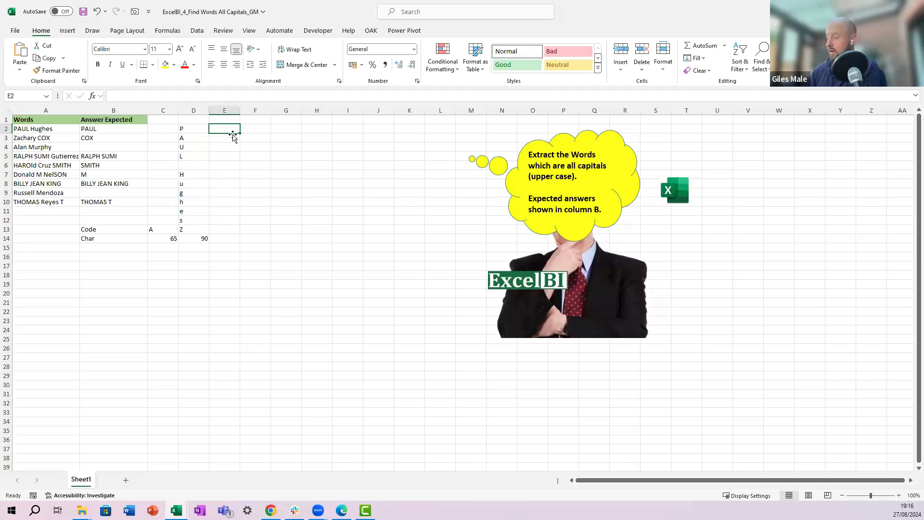
{"action": "type", "text": "=c"}
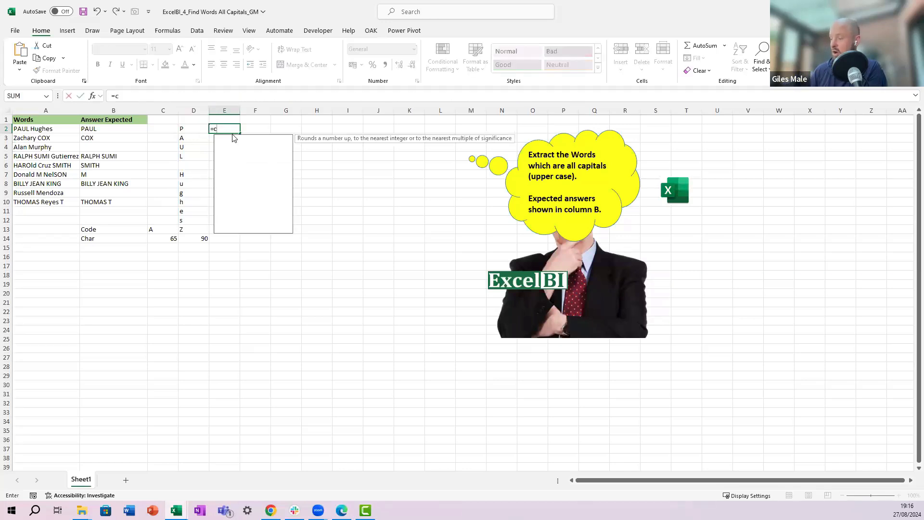
{"action": "type", "text": "ode("}
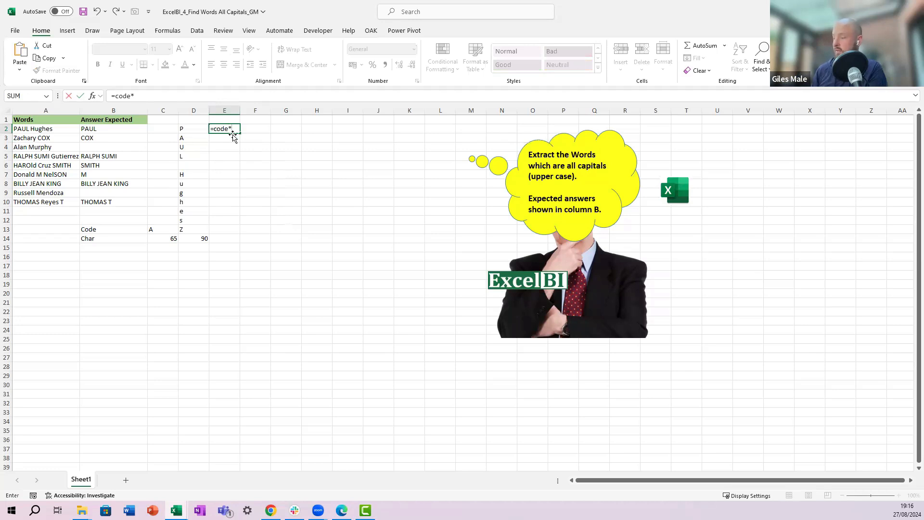
{"action": "type", "text": "d2#"}
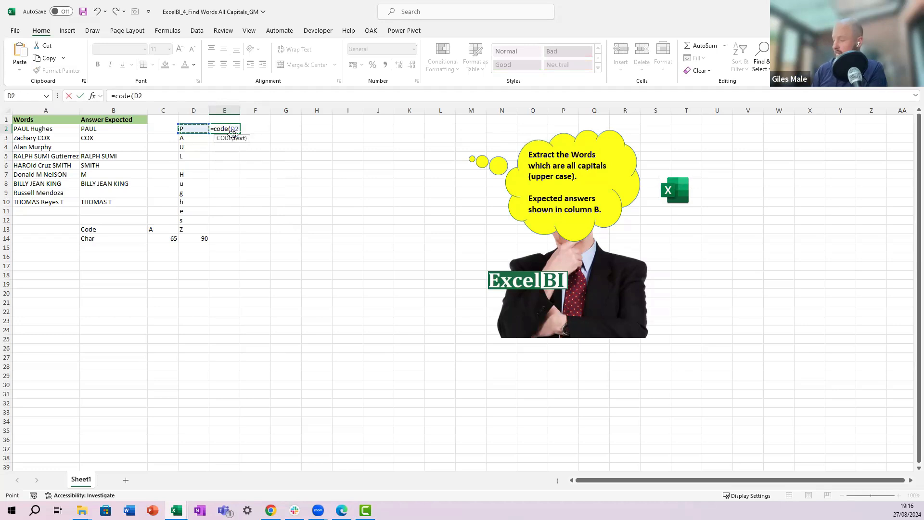
{"action": "key", "text": "Return"}
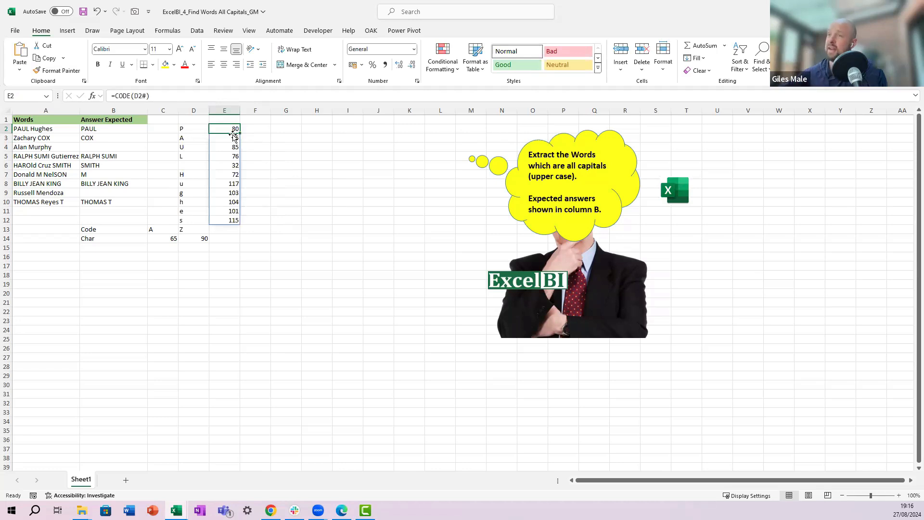
Step: Insert a LET variable Codes defined as CODE(Letters) before the UpperFilter variable in D2's formula
{"action": "left_click", "coordinate": [198, 129]}
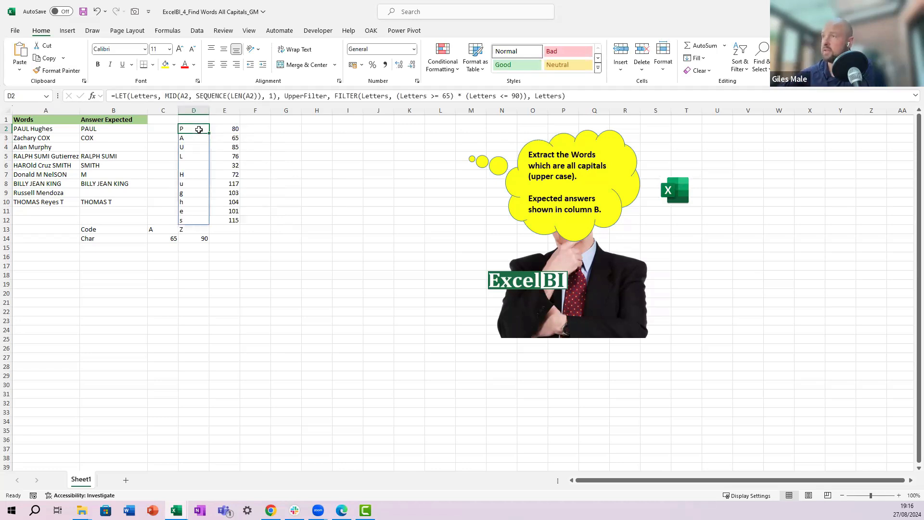
{"action": "left_click", "coordinate": [229, 129]}
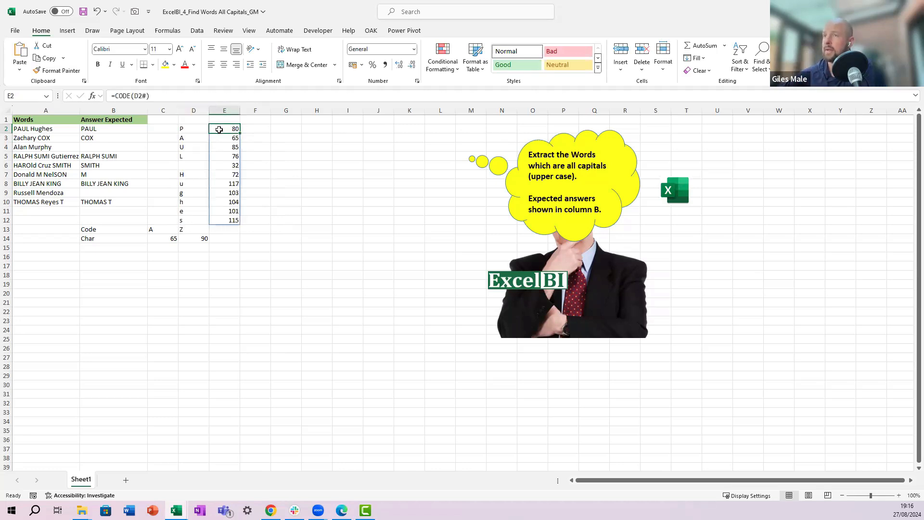
{"action": "left_click", "coordinate": [198, 129]}
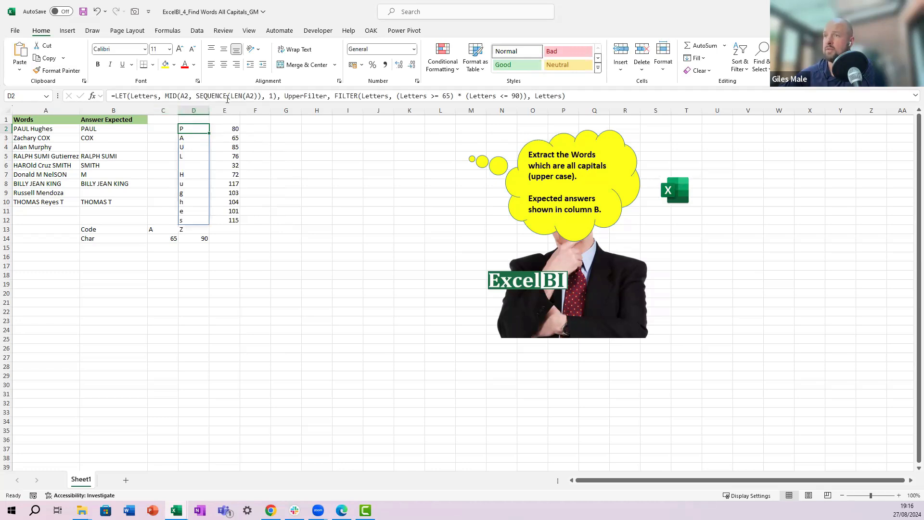
{"action": "left_click", "coordinate": [283, 97]}
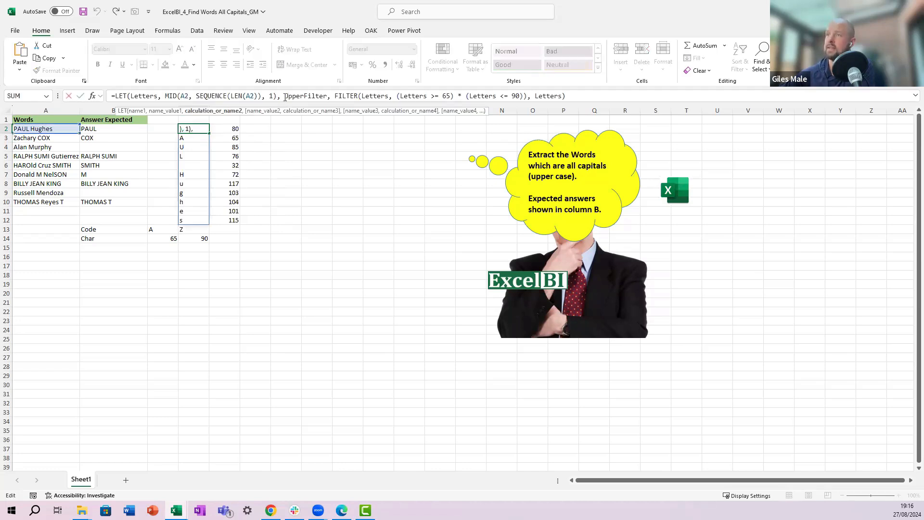
{"action": "type", "text": "Codes,"}
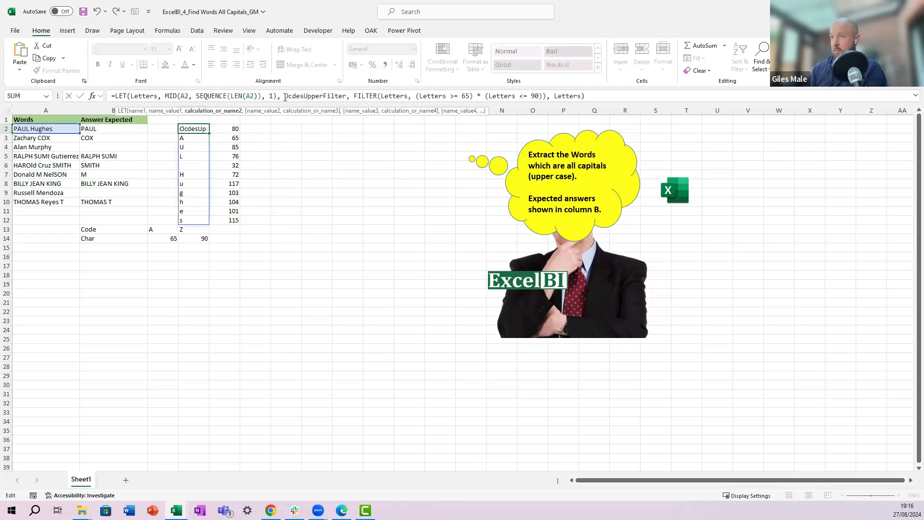
{"action": "key", "text": "BackSpace"}
{"action": "key", "text": "BackSpace"}
{"action": "key", "text": "BackSpace"}
{"action": "key", "text": "BackSpace"}
{"action": "key", "text": "BackSpace"}
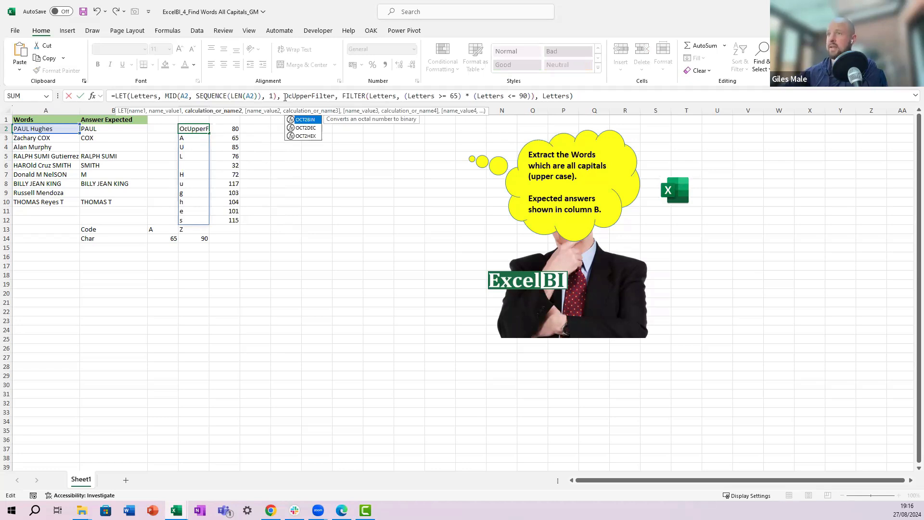
{"action": "key", "text": "BackSpace"}
{"action": "key", "text": "BackSpace"}
{"action": "type", "text": "Codes"}
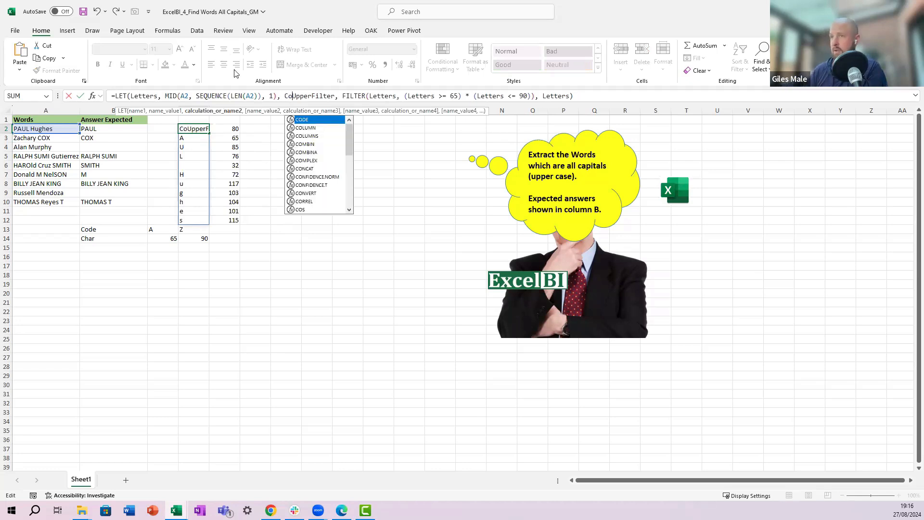
{"action": "type", "text": ", "}
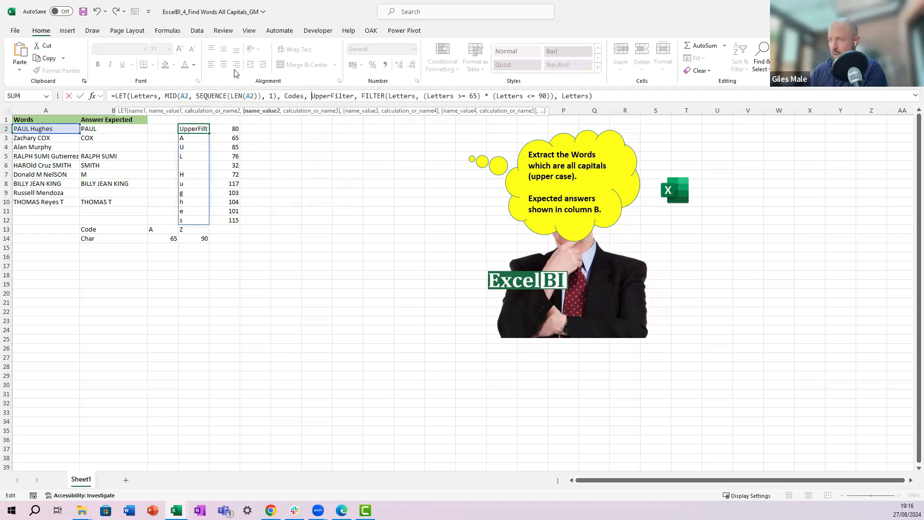
{"action": "type", "text": "ocde"}
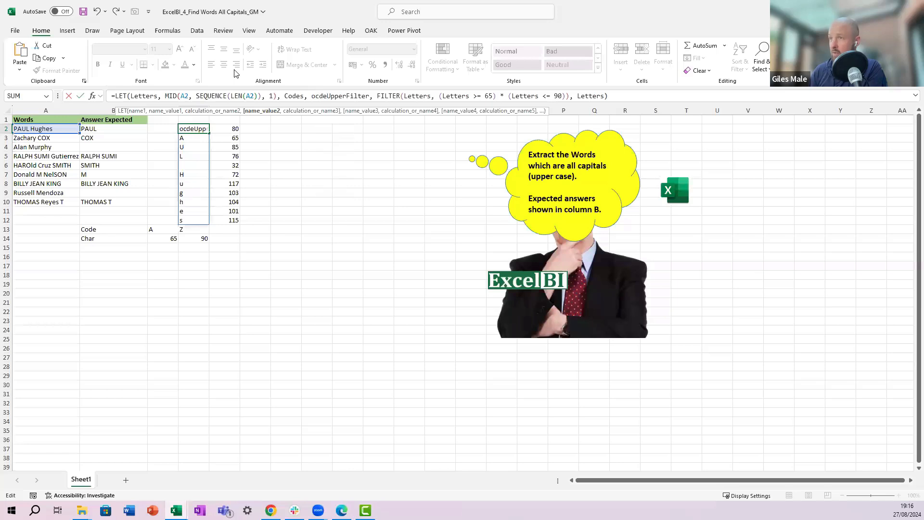
{"action": "key", "text": "BackSpace"}
{"action": "key", "text": "BackSpace"}
{"action": "key", "text": "BackSpace"}
{"action": "key", "text": "BackSpace"}
{"action": "type", "text": "code("}
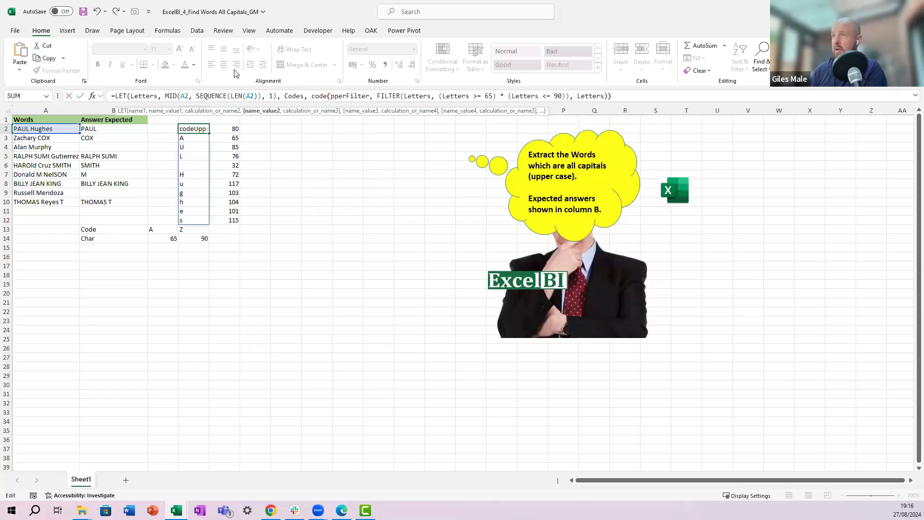
{"action": "type", "text": "Letters"}
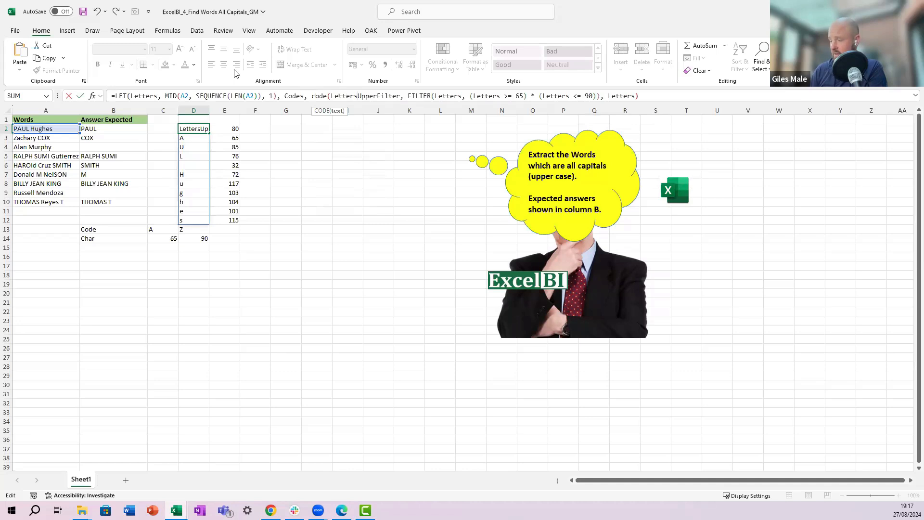
{"action": "type", "text": ")"}
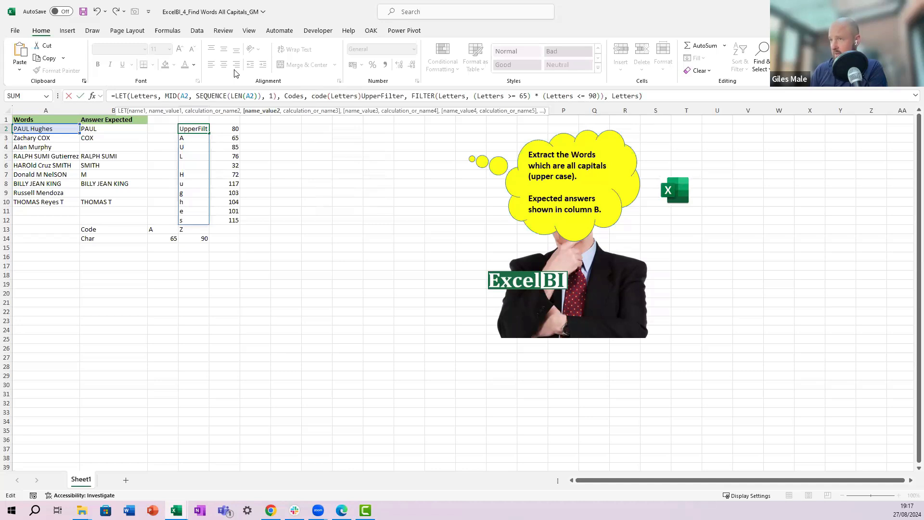
{"action": "type", "text": ","}
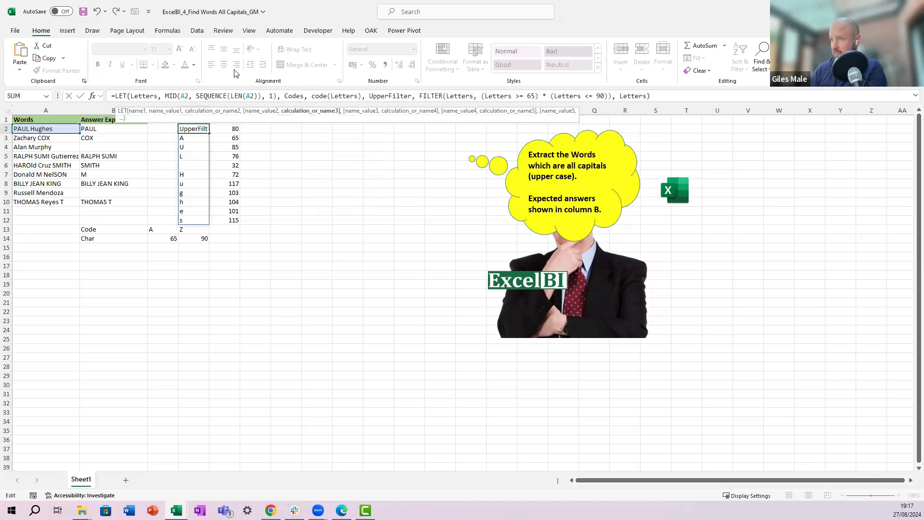
Step: Make the LET formula return Codes as its final calculation and re-enter it
{"action": "left_click", "coordinate": [647, 96]}
{"action": "key", "text": "BackSpace"}
{"action": "key", "text": "BackSpace"}
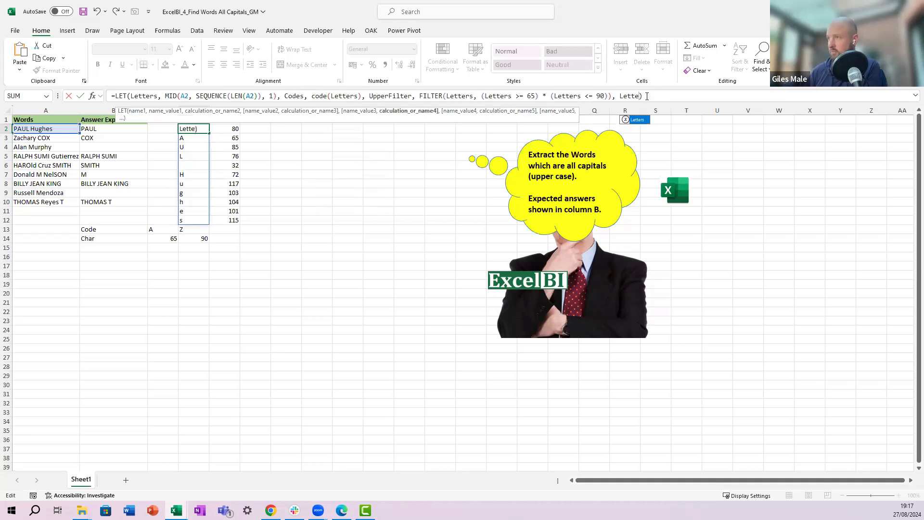
{"action": "key", "text": "BackSpace"}
{"action": "key", "text": "BackSpace"}
{"action": "key", "text": "BackSpace"}
{"action": "key", "text": "BackSpace"}
{"action": "key", "text": "BackSpace"}
{"action": "type", "text": "Codes"}
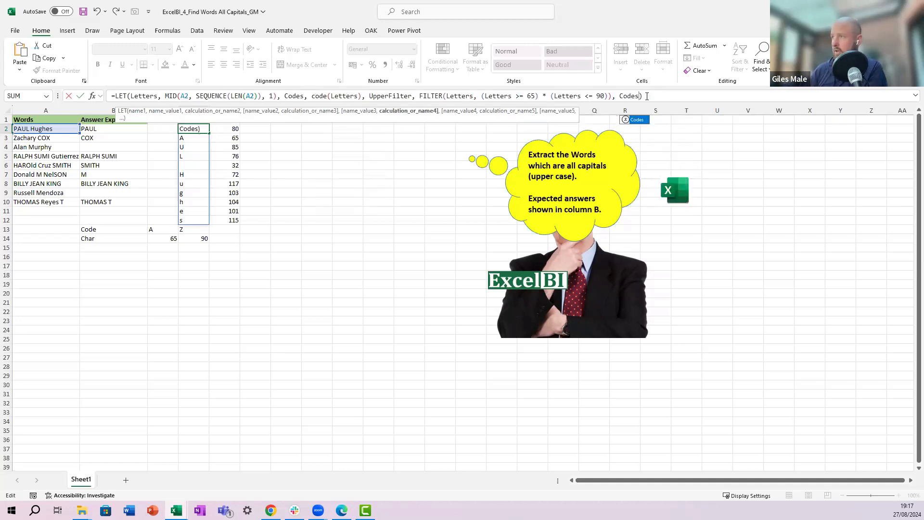
{"action": "key", "text": "ctrl+Return"}
Step: Clear the =CODE(D2#) formula from E2
{"action": "key", "text": "Right"}
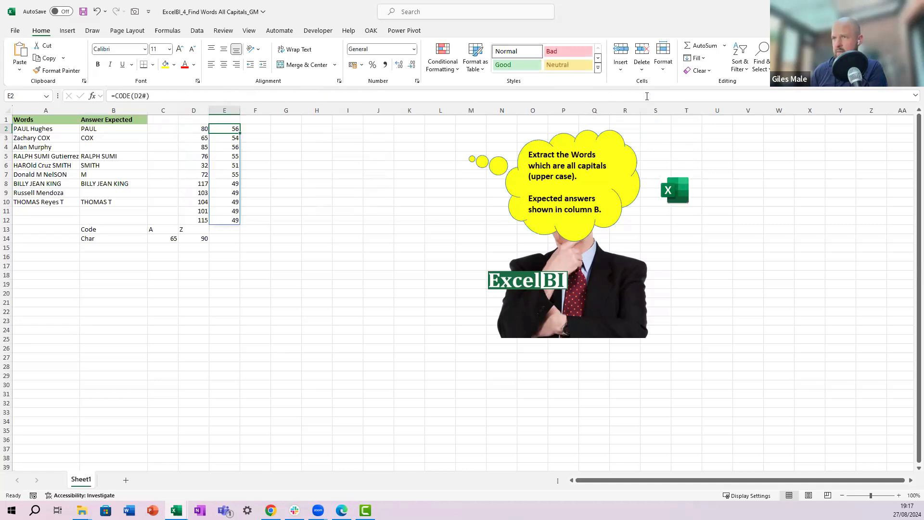
{"action": "key", "text": "Left"}
{"action": "key", "text": "Right"}
{"action": "key", "text": "F2"}
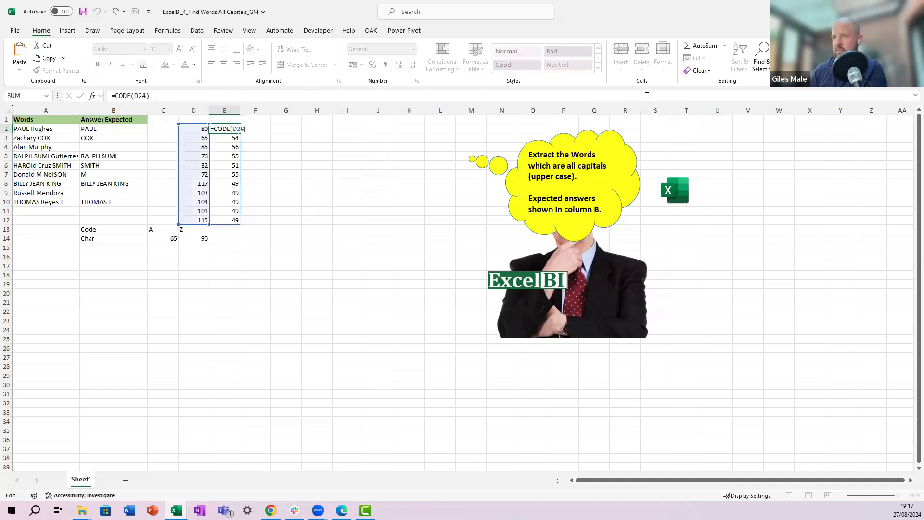
{"action": "key", "text": "Escape"}
{"action": "key", "text": "Left"}
{"action": "key", "text": "Right"}
{"action": "key", "text": "F2"}
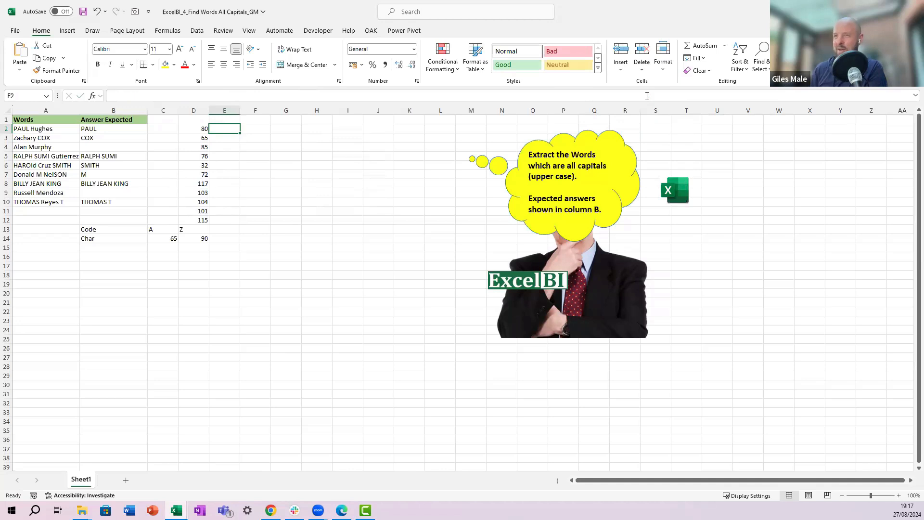
{"action": "key", "text": "Escape"}
{"action": "key", "text": "Left"}
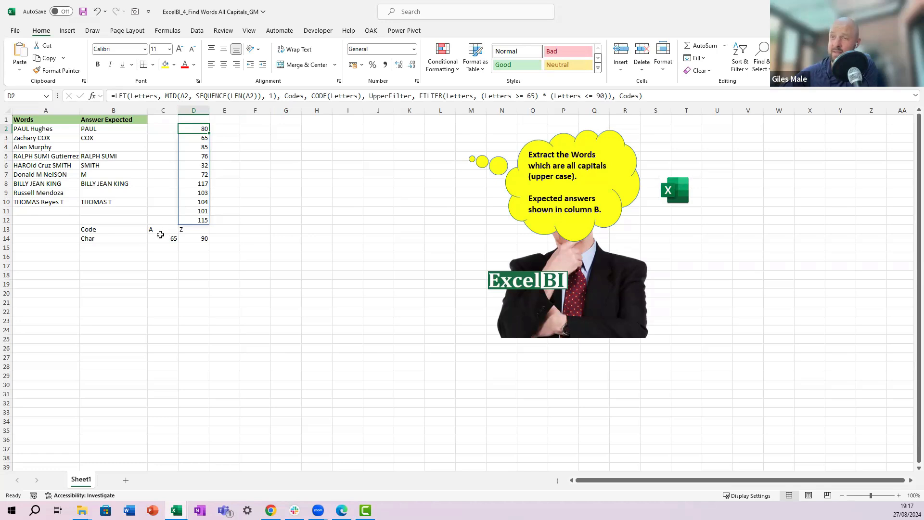
Step: Enter the letter a in E13 and copy the CODE formula from C14 into E14
{"action": "left_click", "coordinate": [236, 230]}
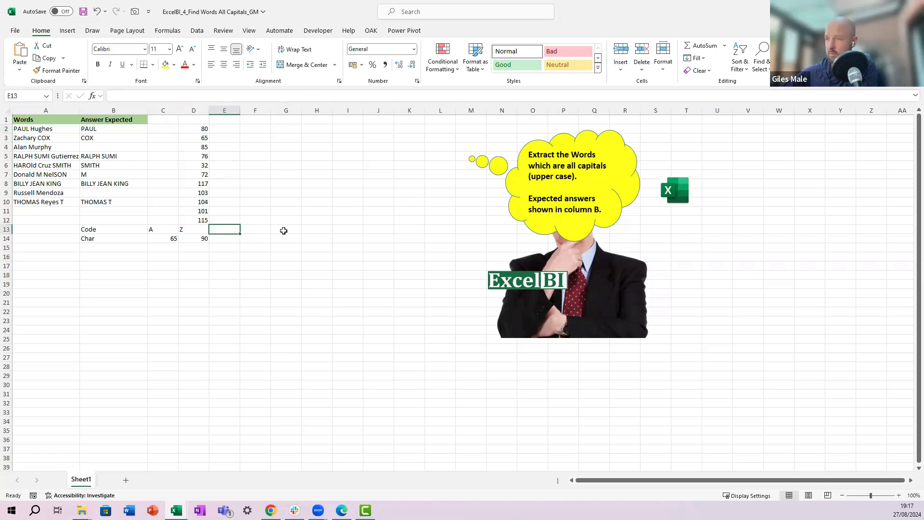
{"action": "type", "text": "A"}
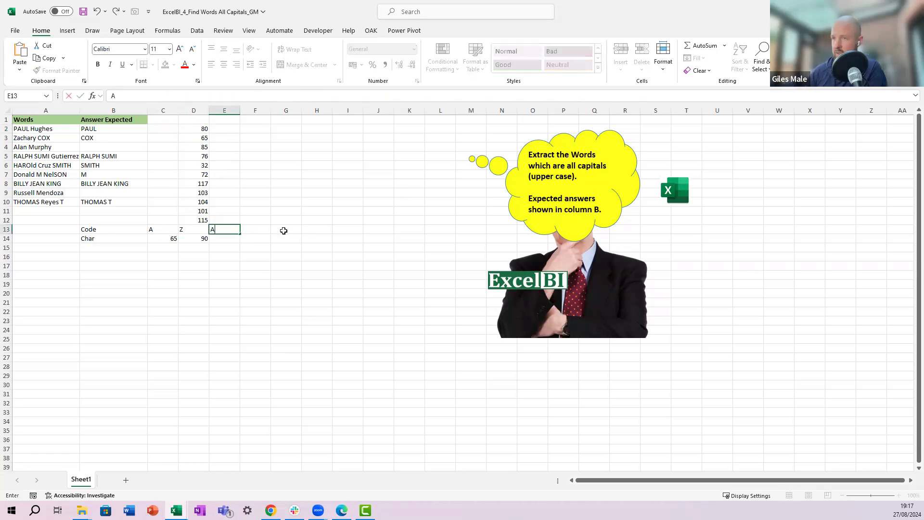
{"action": "type", "text": "a"}
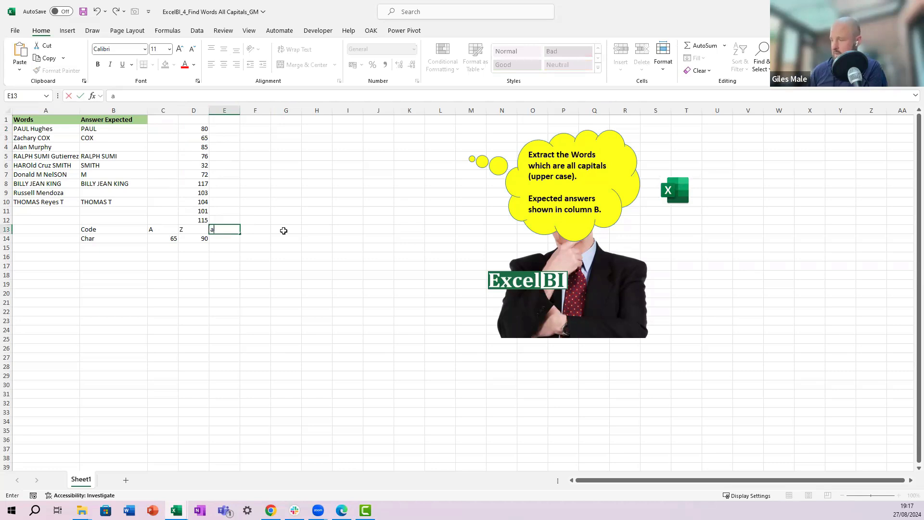
{"action": "key", "text": "Tab"}
{"action": "type", "text": "b"}
{"action": "key", "text": "Tab"}
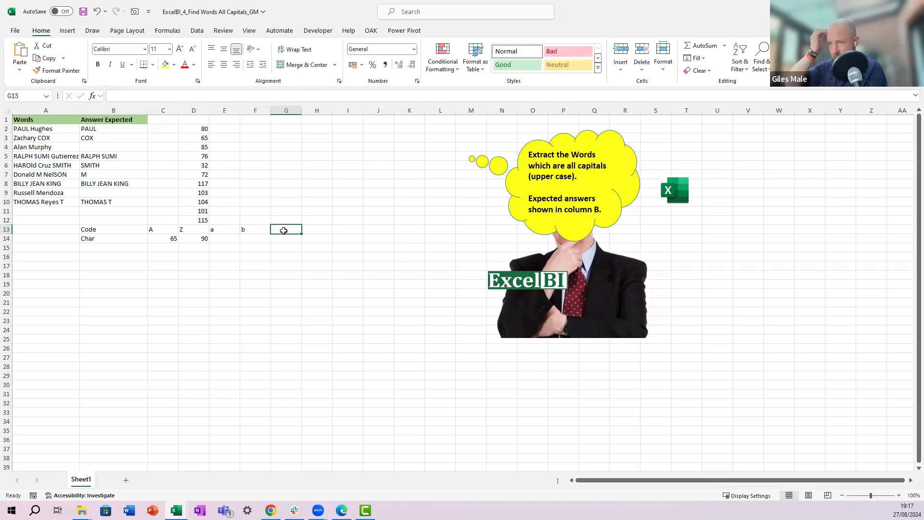
{"action": "key", "text": "Left"}
{"action": "key", "text": "Left"}
{"action": "key", "text": "Left"}
{"action": "key", "text": "Down"}
{"action": "key", "text": "Left"}
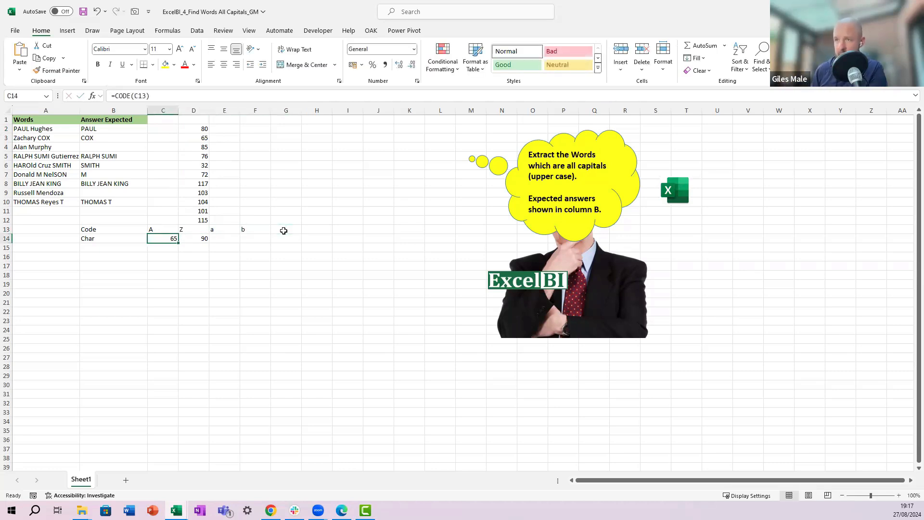
{"action": "key", "text": "ctrl+c"}
{"action": "key", "text": "Right"}
Step: Enter z in F13 and copy the CODE formula from E14 into F14
{"action": "key", "text": "Right"}
{"action": "key", "text": "Right"}
{"action": "key", "text": "Left"}
{"action": "key", "text": "ctrl+v"}
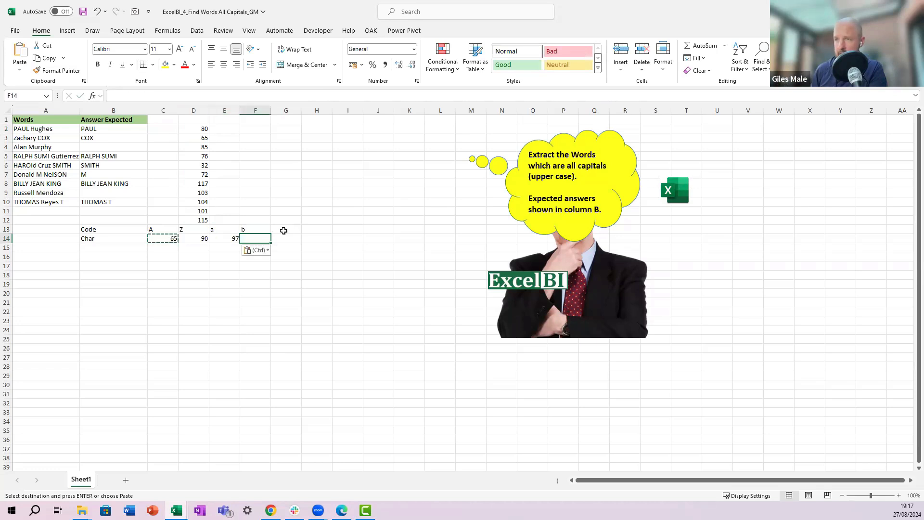
{"action": "key", "text": "Up"}
{"action": "key", "text": "Right"}
{"action": "type", "text": "z"}
{"action": "key", "text": "Return"}
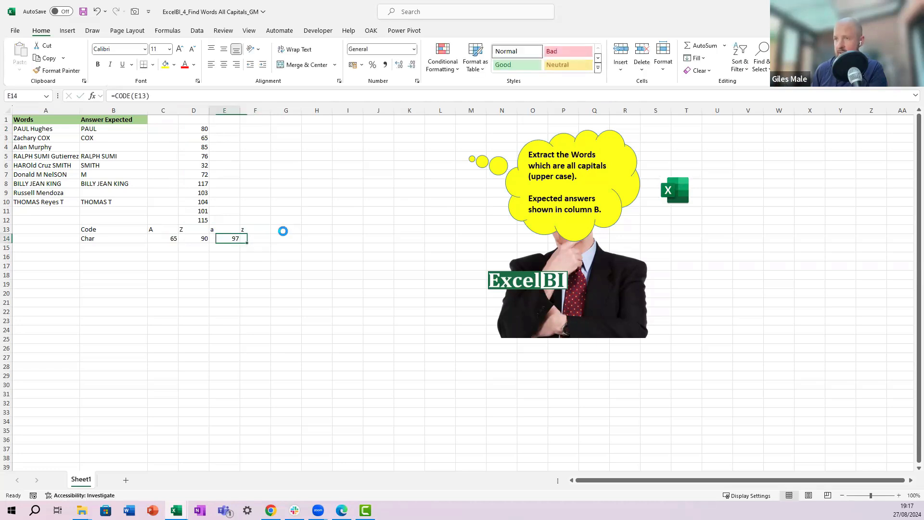
{"action": "key", "text": "Left"}
{"action": "key", "text": "ctrl+c"}
{"action": "key", "text": "Right"}
{"action": "key", "text": "ctrl+v"}
{"action": "key", "text": "Escape"}
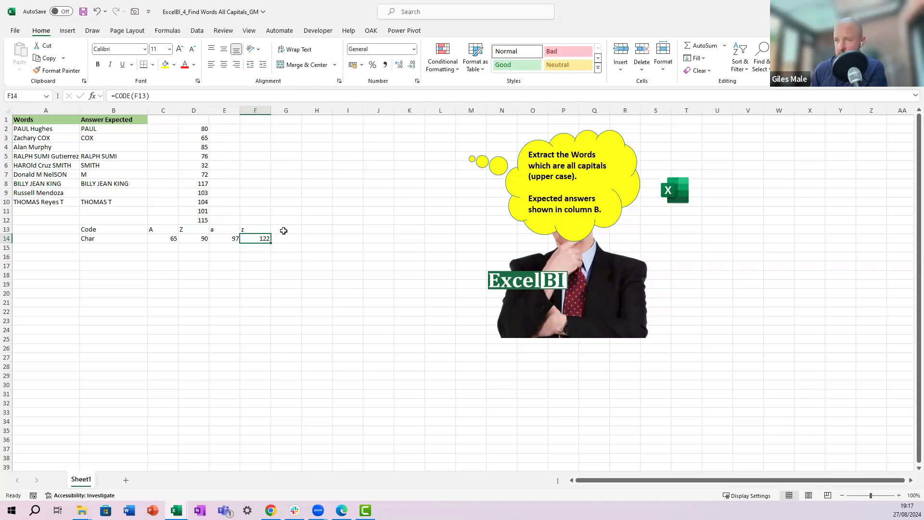
Step: Review the character codes in row 14 and the spilled codes in column D
{"action": "key", "text": "Left"}
{"action": "key", "text": "Left"}
{"action": "key", "text": "Left"}
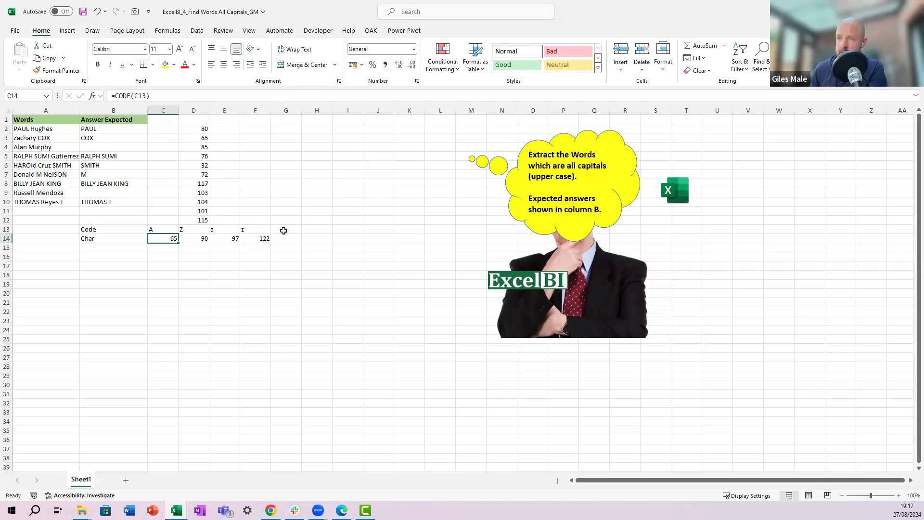
{"action": "key", "text": "Right"}
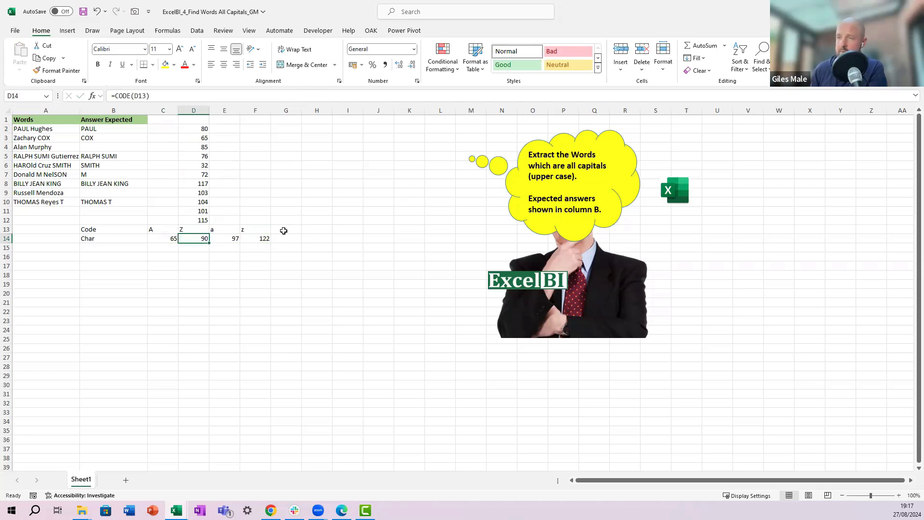
{"action": "key", "text": "Up"}
{"action": "key", "text": "Up"}
{"action": "key", "text": "Up"}
{"action": "key", "text": "Up"}
{"action": "key", "text": "Up"}
{"action": "key", "text": "Up"}
{"action": "key", "text": "Up"}
{"action": "key", "text": "Up"}
{"action": "key", "text": "Up"}
{"action": "key", "text": "Up"}
{"action": "key", "text": "Up"}
{"action": "key", "text": "Up"}
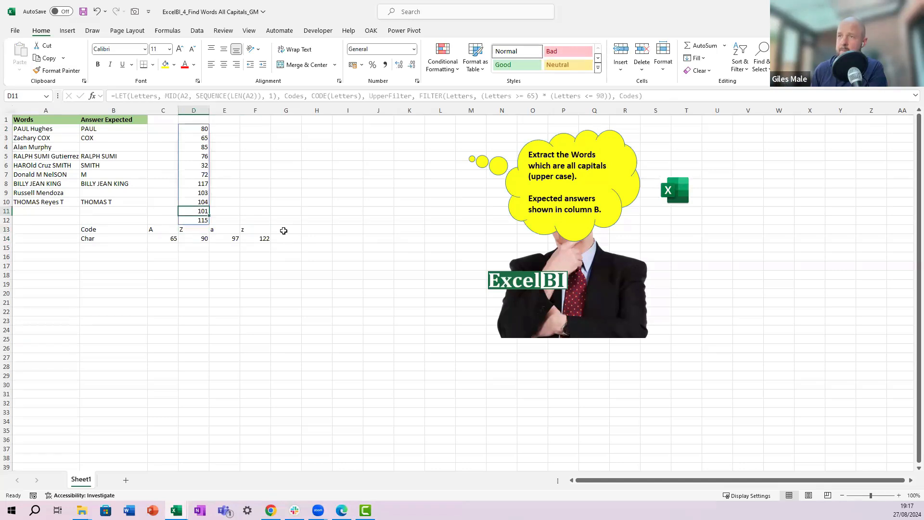
{"action": "key", "text": "Left"}
{"action": "key", "text": "Left"}
{"action": "key", "text": "Left"}
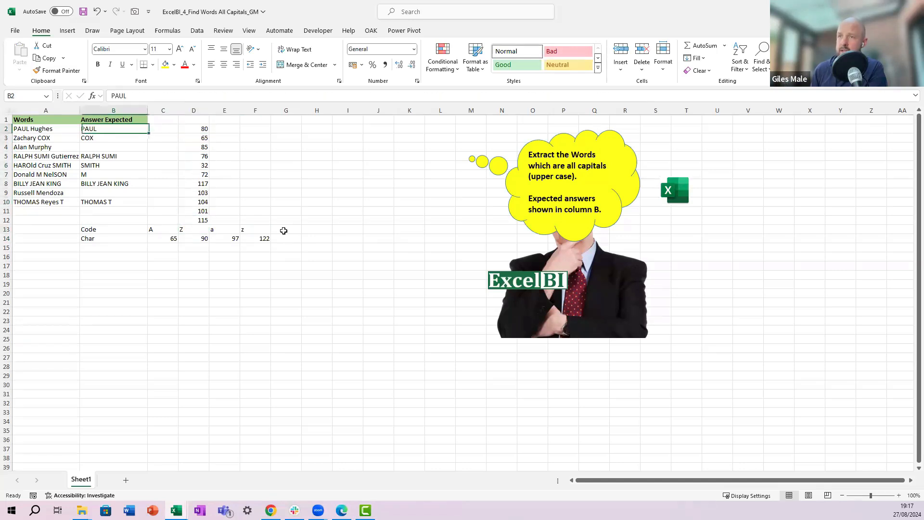
{"action": "key", "text": "Right"}
{"action": "key", "text": "Right"}
{"action": "key", "text": "Right"}
{"action": "key", "text": "Right"}
{"action": "key", "text": "Down"}
{"action": "key", "text": "Down"}
{"action": "key", "text": "Down"}
{"action": "key", "text": "Down"}
{"action": "key", "text": "Down"}
{"action": "key", "text": "Down"}
{"action": "key", "text": "Down"}
{"action": "key", "text": "Down"}
{"action": "key", "text": "Down"}
{"action": "key", "text": "Down"}
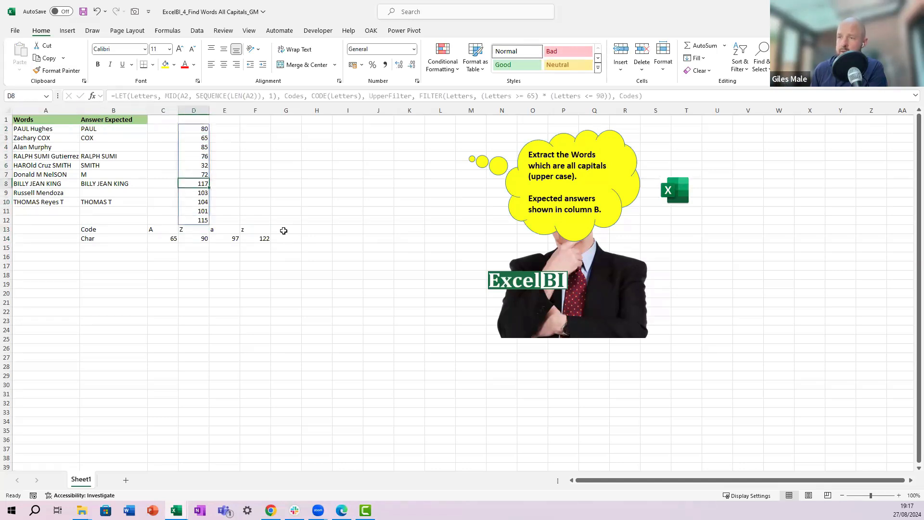
{"action": "key", "text": "Left"}
{"action": "key", "text": "Right"}
{"action": "key", "text": "Right"}
{"action": "key", "text": "Up"}
{"action": "key", "text": "Up"}
{"action": "key", "text": "Up"}
{"action": "key", "text": "Up"}
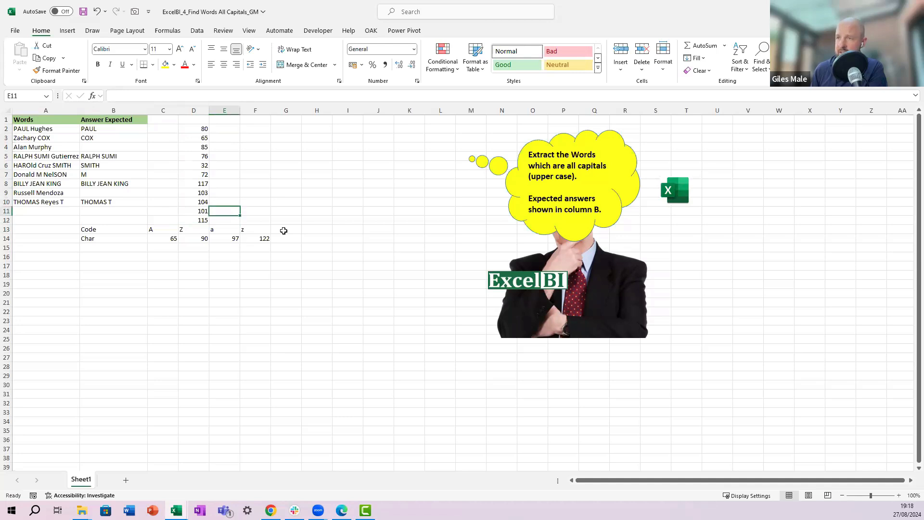
{"action": "key", "text": "Left"}
{"action": "key", "text": "Up"}
{"action": "key", "text": "Up"}
{"action": "key", "text": "Up"}
{"action": "key", "text": "Up"}
{"action": "key", "text": "Up"}
{"action": "key", "text": "Up"}
{"action": "key", "text": "Up"}
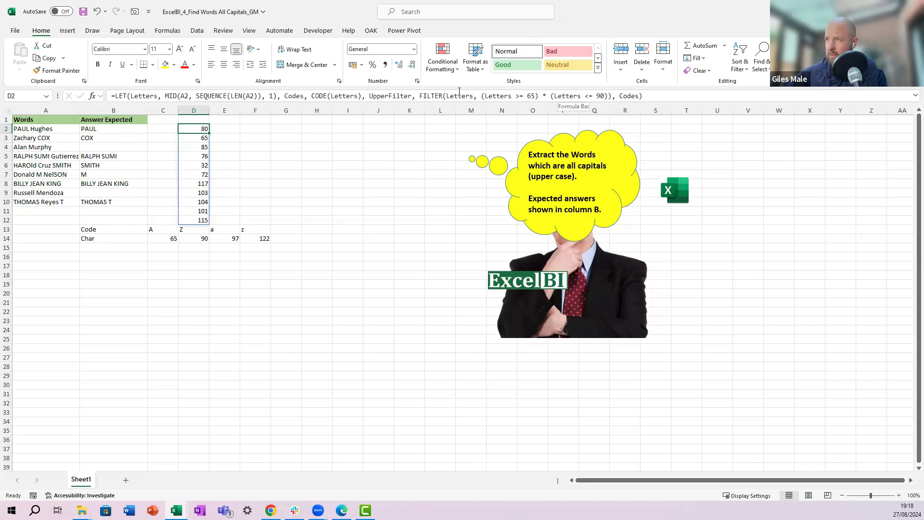
Step: Change both FILTER conditions in D2's formula to test Codes >= 65 and Codes <= 90 instead of Letters
{"action": "left_click", "coordinate": [459, 95]}
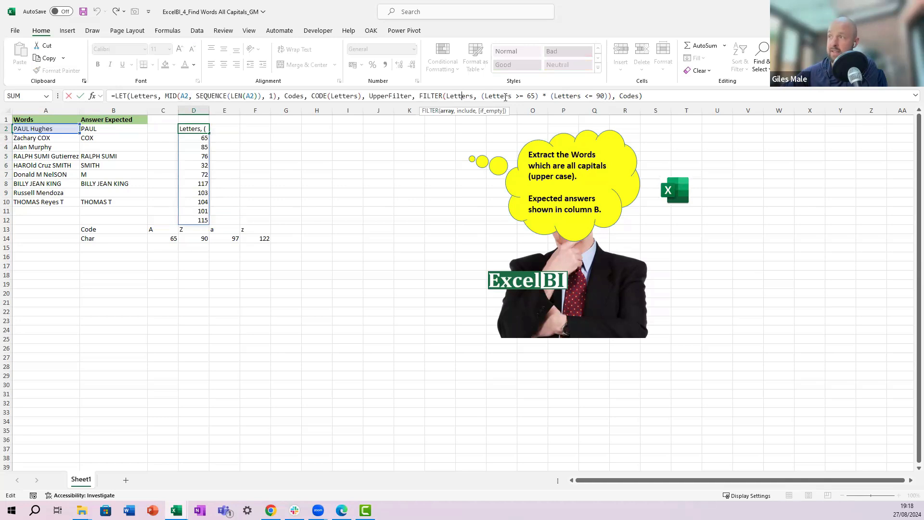
{"action": "left_click", "coordinate": [512, 95]}
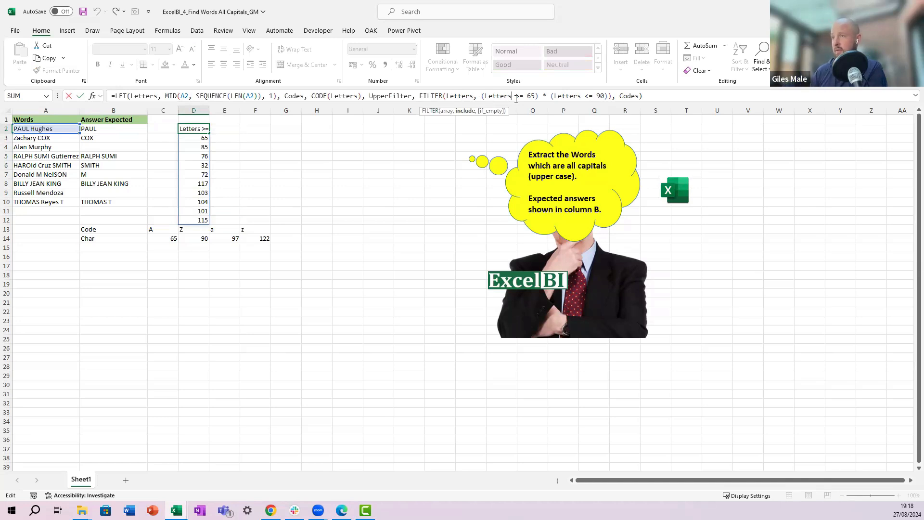
{"action": "key", "text": "BackSpace"}
{"action": "key", "text": "BackSpace"}
{"action": "key", "text": "BackSpace"}
{"action": "key", "text": "BackSpace"}
{"action": "key", "text": "BackSpace"}
{"action": "key", "text": "BackSpace"}
{"action": "key", "text": "BackSpace"}
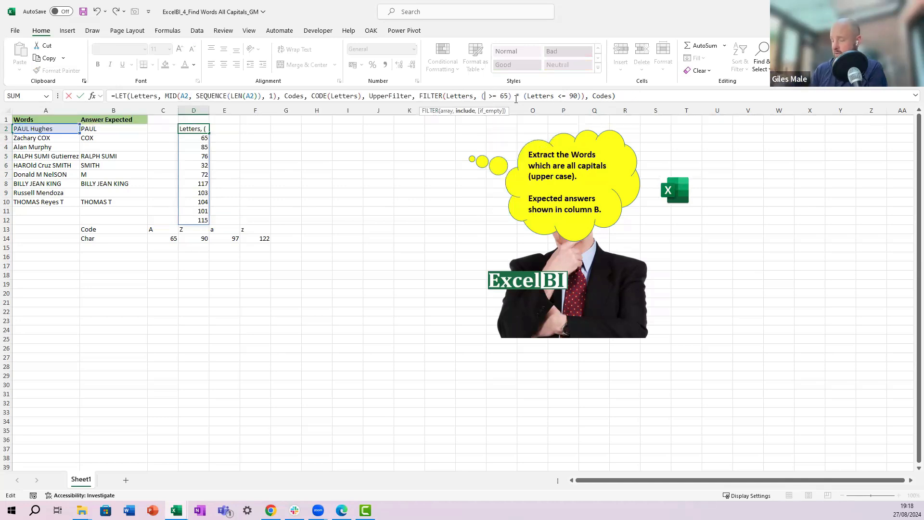
{"action": "type", "text": "Codes"}
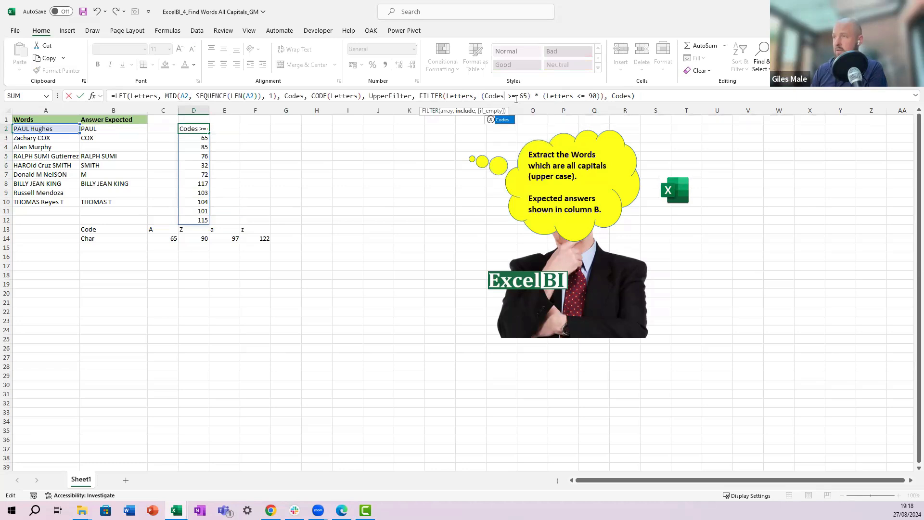
{"action": "key", "text": "Tab"}
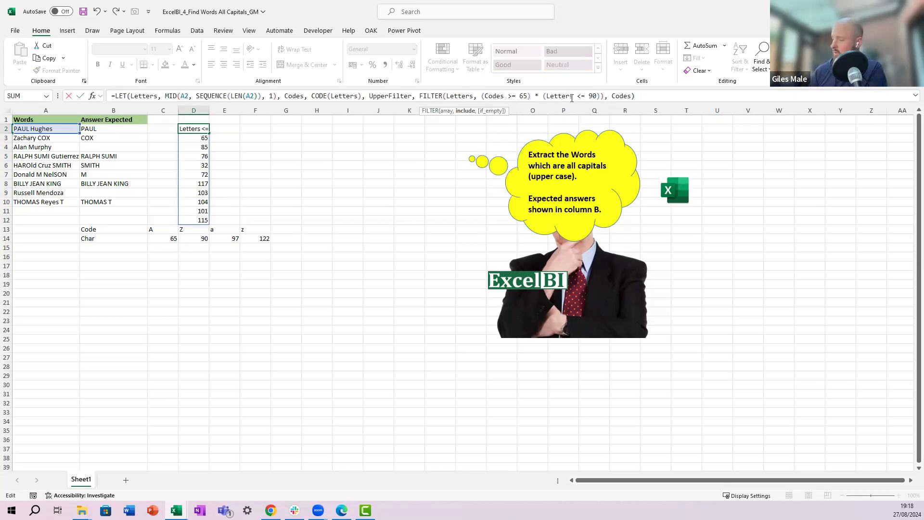
{"action": "left_click", "coordinate": [572, 96]}
{"action": "key", "text": "BackSpace"}
{"action": "key", "text": "BackSpace"}
{"action": "key", "text": "BackSpace"}
{"action": "key", "text": "BackSpace"}
{"action": "key", "text": "BackSpace"}
{"action": "key", "text": "BackSpace"}
{"action": "key", "text": "BackSpace"}
{"action": "type", "text": "Codes"}
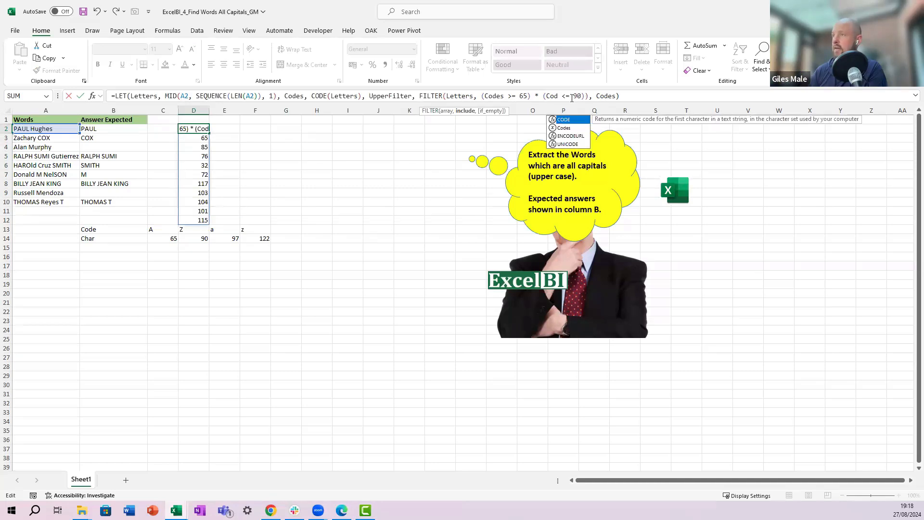
{"action": "key", "text": "ctrl+Return"}
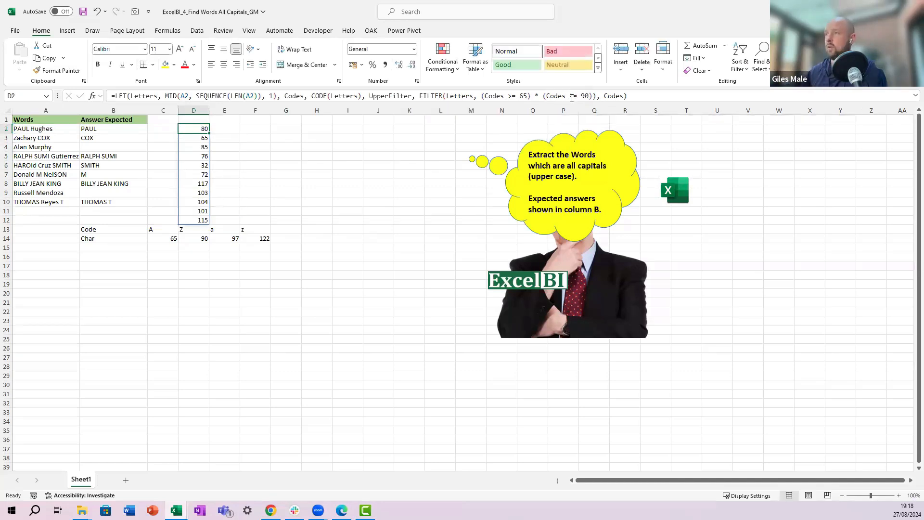
Step: Replace the final Codes in D2's LET formula with UpperFilter so it returns the filtered uppercase letters
{"action": "left_click", "coordinate": [625, 97]}
{"action": "key", "text": "BackSpace"}
{"action": "key", "text": "BackSpace"}
{"action": "key", "text": "BackSpace"}
{"action": "key", "text": "BackSpace"}
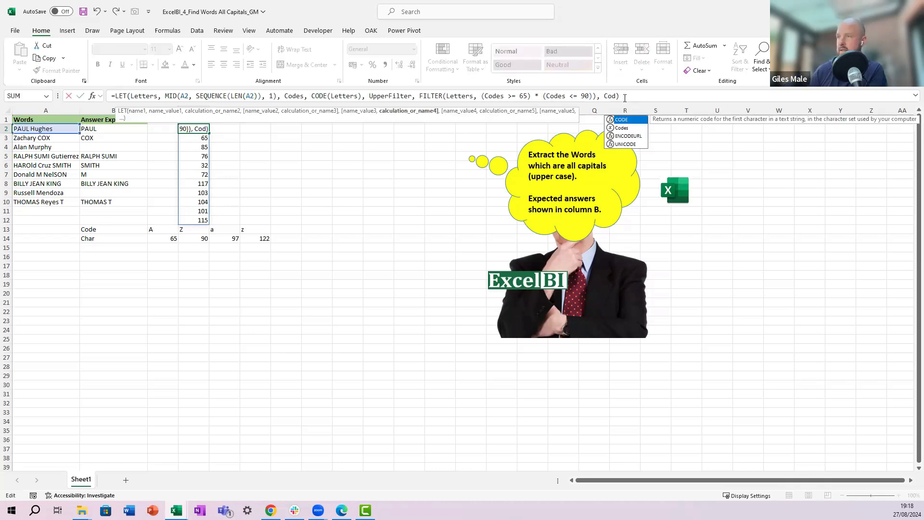
{"action": "key", "text": "BackSpace"}
{"action": "type", "text": "Upper"}
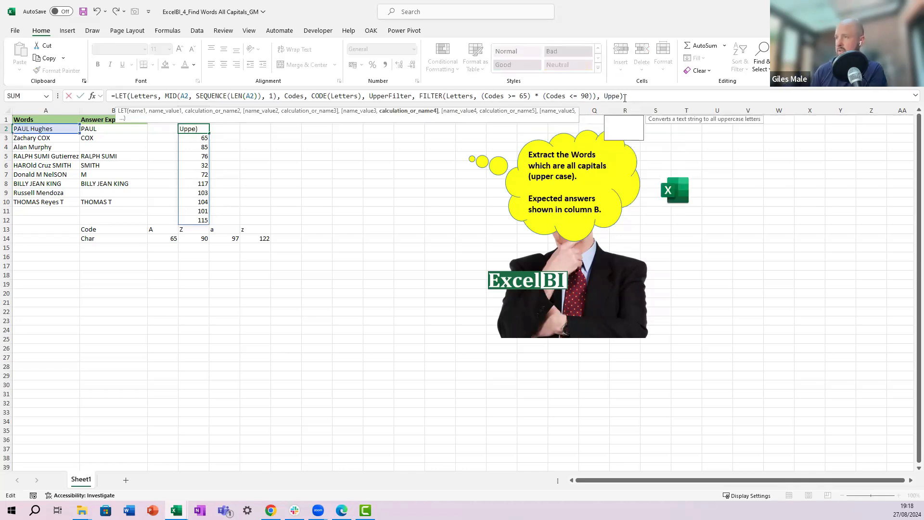
{"action": "key", "text": "Down"}
{"action": "key", "text": "Tab"}
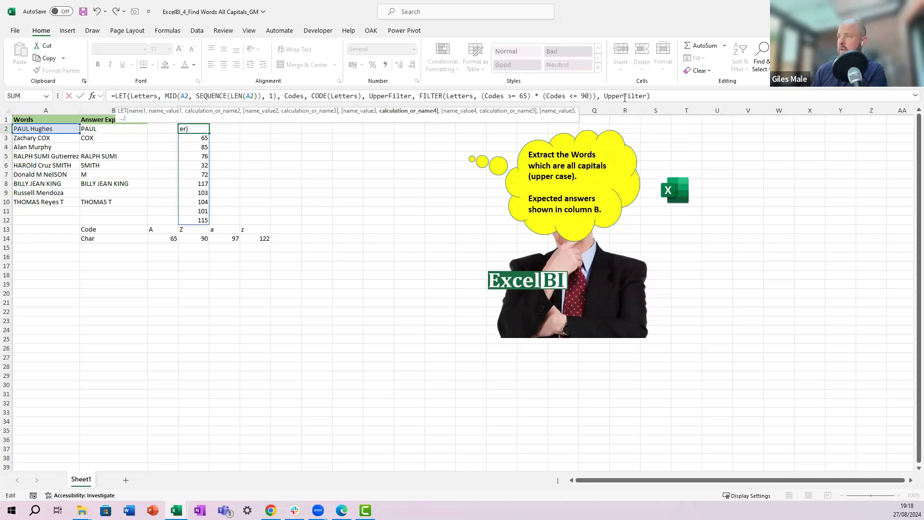
{"action": "key", "text": "Return"}
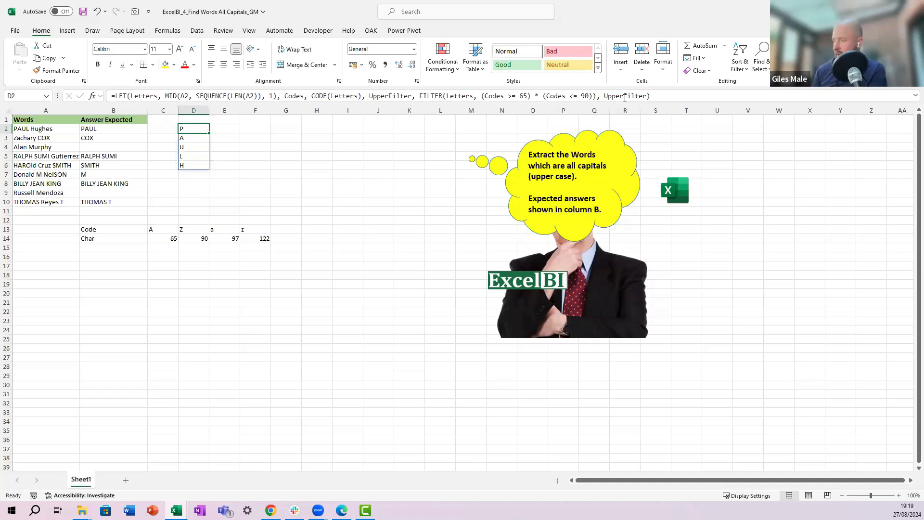
Step: Enter =TEXTSPLIT(A2, " ") in F2 to split the first entry into separate words
{"action": "key", "text": "Right"}
{"action": "key", "text": "Right"}
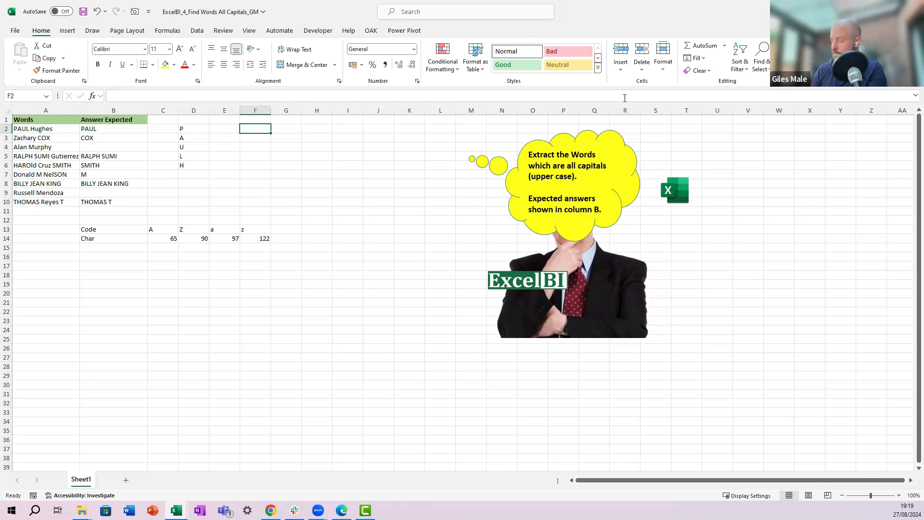
{"action": "type", "text": "a"}
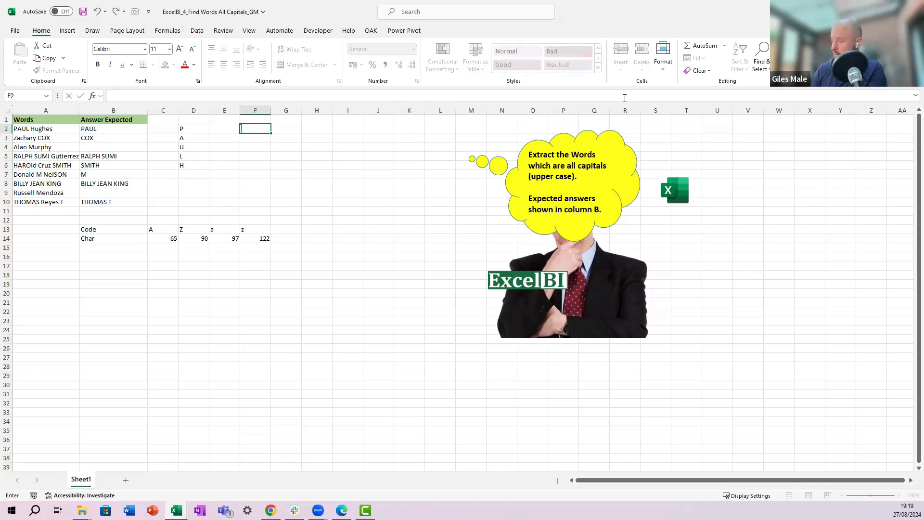
{"action": "type", "text": "=text"}
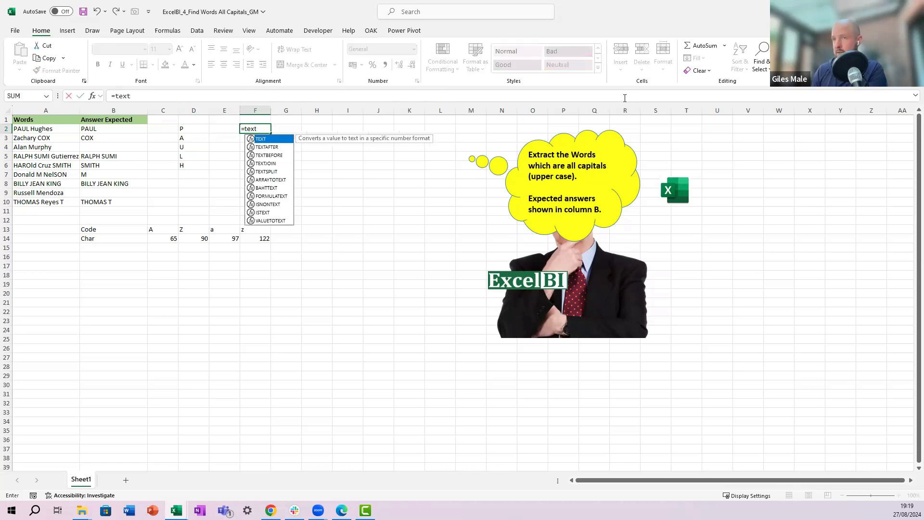
{"action": "type", "text": "split("}
{"action": "key", "text": "Left"}
{"action": "key", "text": "Left"}
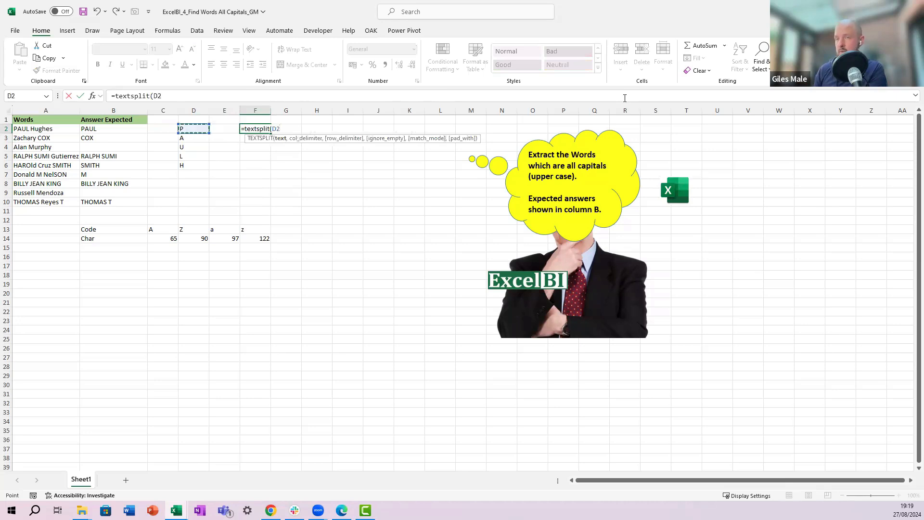
{"action": "key", "text": "Left"}
{"action": "key", "text": "Left"}
{"action": "key", "text": "Left"}
{"action": "type", "text": ","}
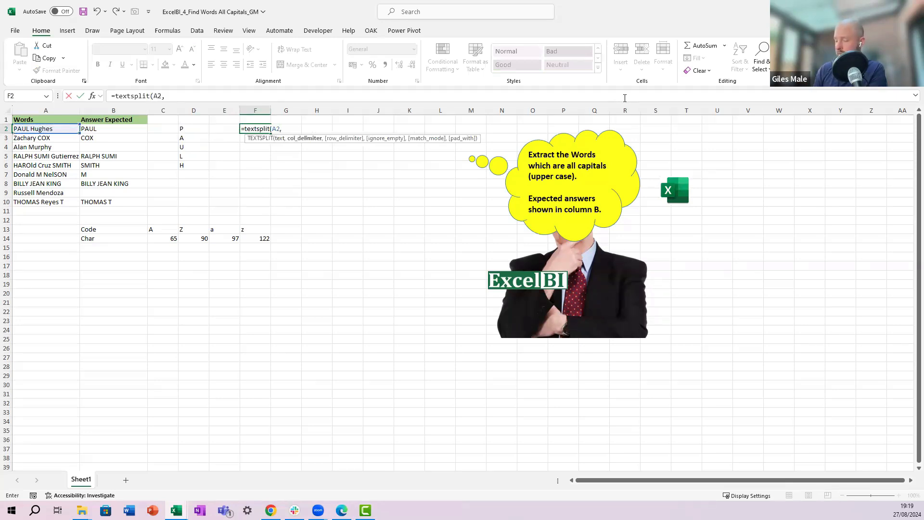
{"action": "type", "text": " \" \")"}
{"action": "key", "text": "ctrl+Return"}
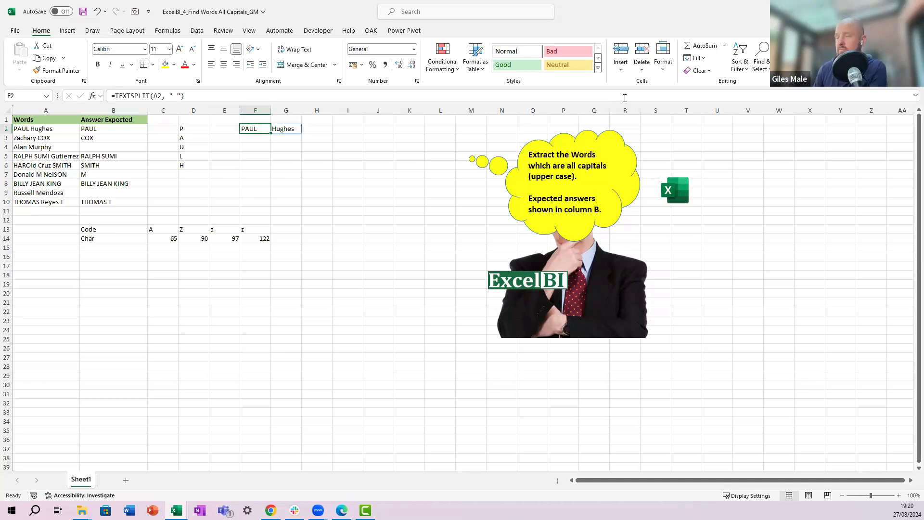
Step: Enter =UPPER(TEXTSPLIT(A2, " ")) in F3 to show the split words in uppercase
{"action": "key", "text": "Down"}
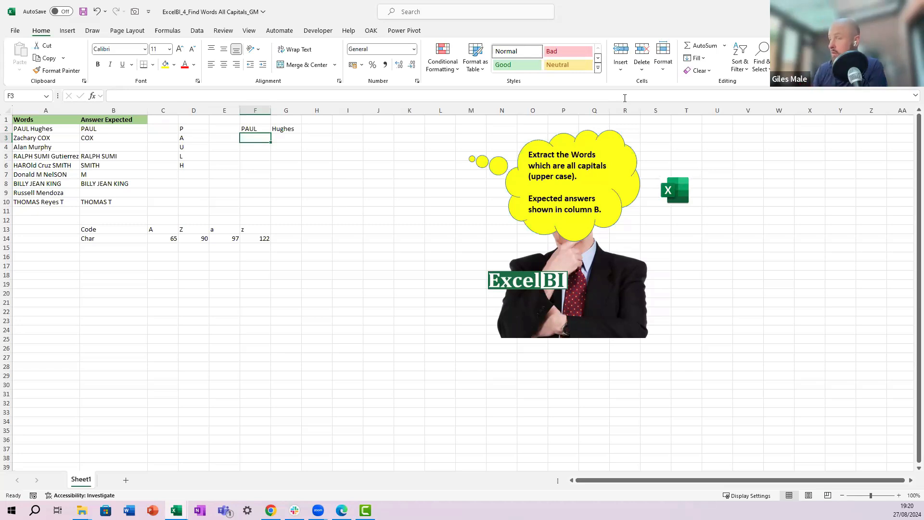
{"action": "type", "text": "="}
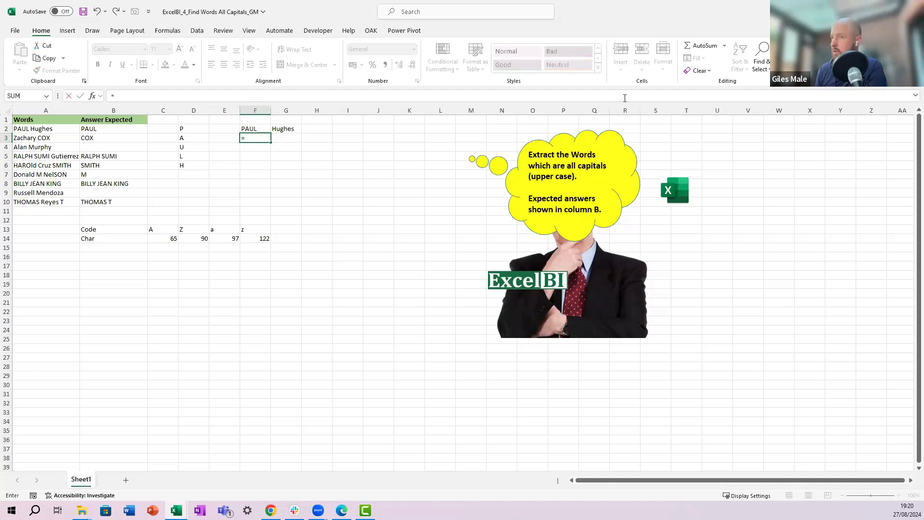
{"action": "type", "text": "upper("}
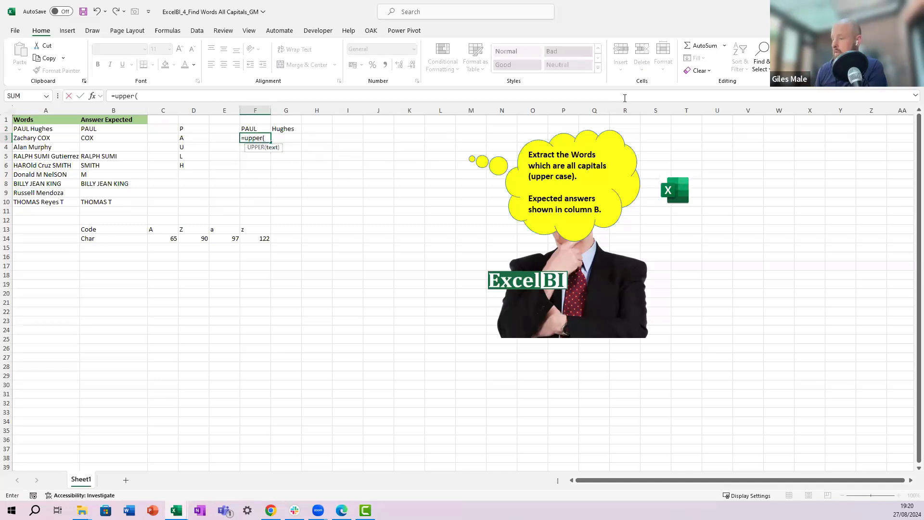
{"action": "type", "text": "textsplit("}
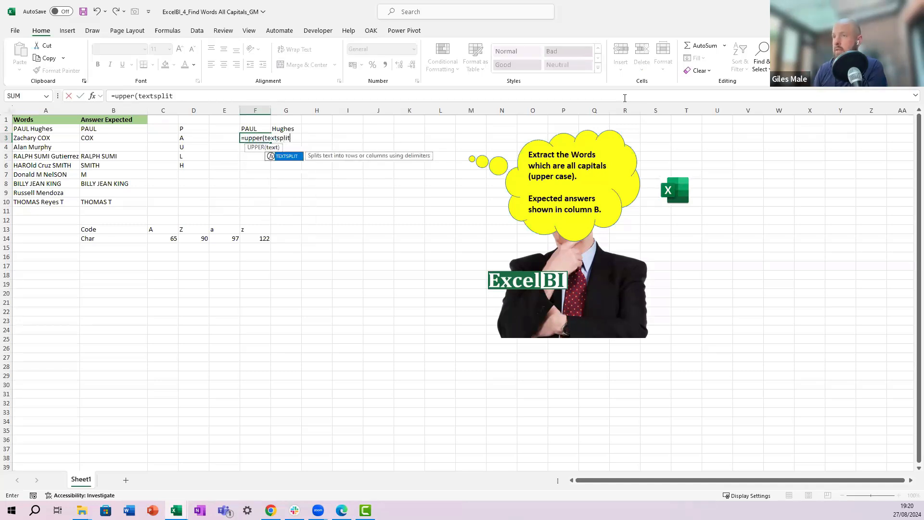
{"action": "key", "text": "Up"}
{"action": "key", "text": "Up"}
{"action": "key", "text": "Left"}
{"action": "key", "text": "Left"}
{"action": "key", "text": "Left"}
{"action": "key", "text": "Left"}
{"action": "key", "text": "Left"}
{"action": "key", "text": "Down"}
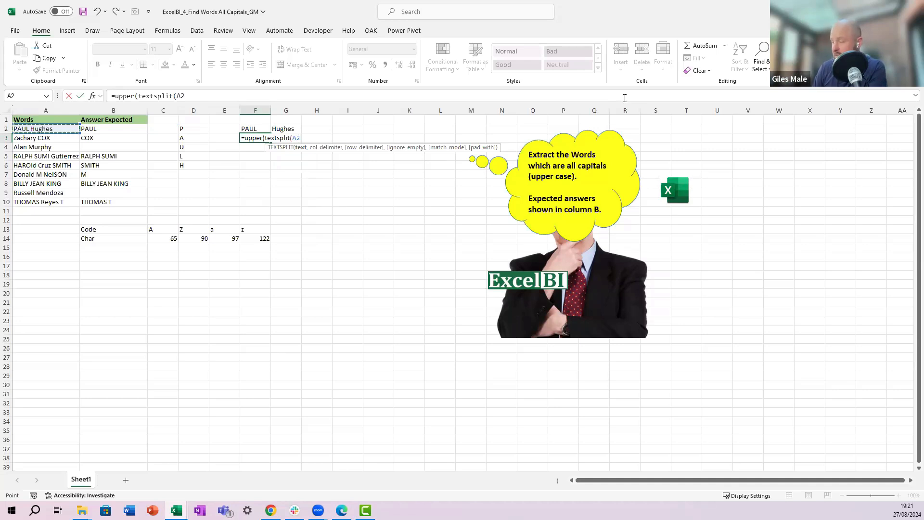
{"action": "type", "text": ", \" \")"}
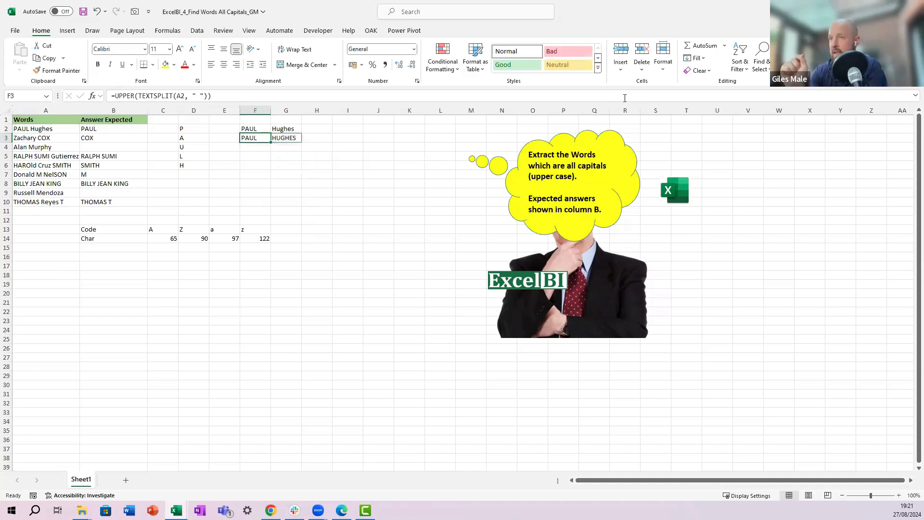
Step: Review the spilled letters in column D and the TEXTSPLIT formula in F2
{"action": "key", "text": "Left"}
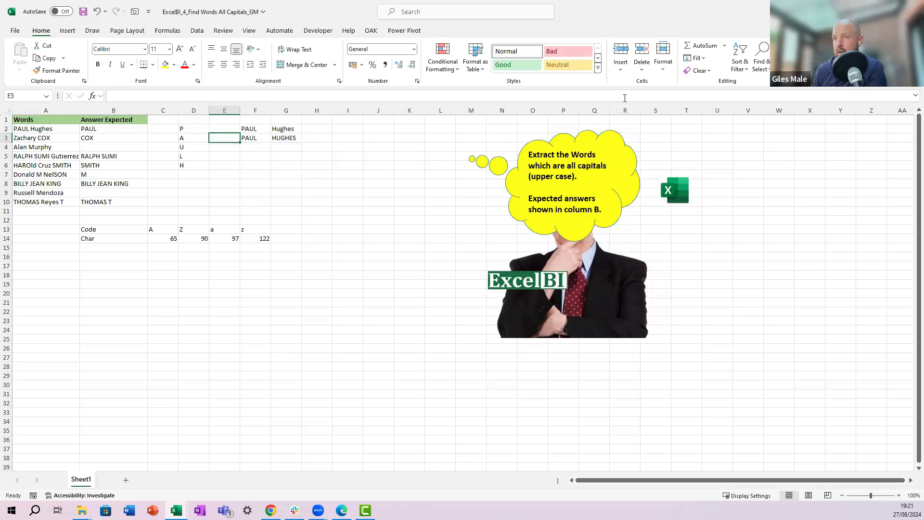
{"action": "key", "text": "Left"}
{"action": "key", "text": "Up"}
{"action": "key", "text": "Down"}
{"action": "key", "text": "Down"}
{"action": "key", "text": "Down"}
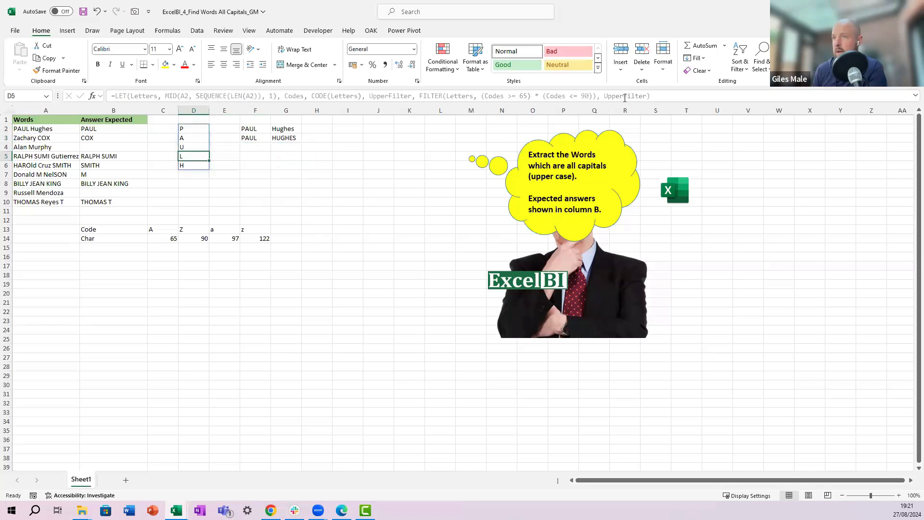
{"action": "key", "text": "Down"}
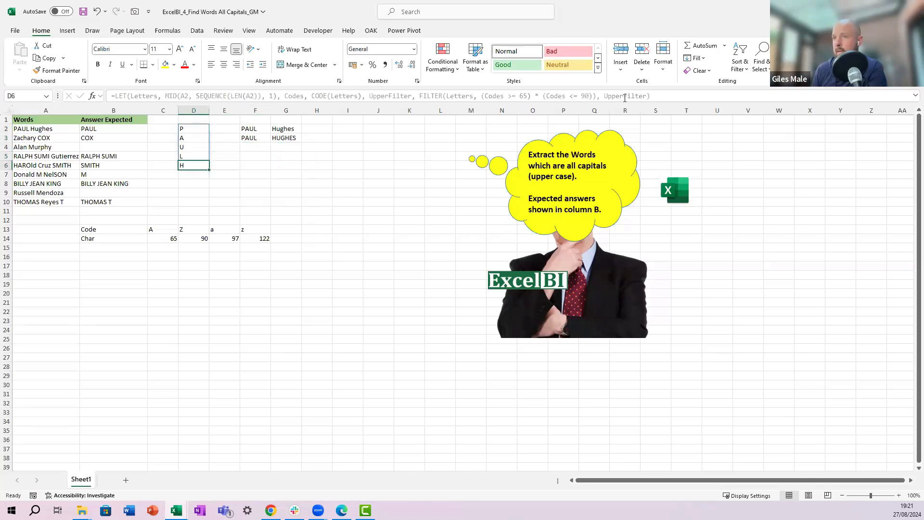
{"action": "key", "text": "Up"}
{"action": "key", "text": "Up"}
{"action": "key", "text": "Up"}
{"action": "key", "text": "Up"}
{"action": "key", "text": "Down"}
{"action": "key", "text": "Down"}
{"action": "key", "text": "Down"}
{"action": "key", "text": "Down"}
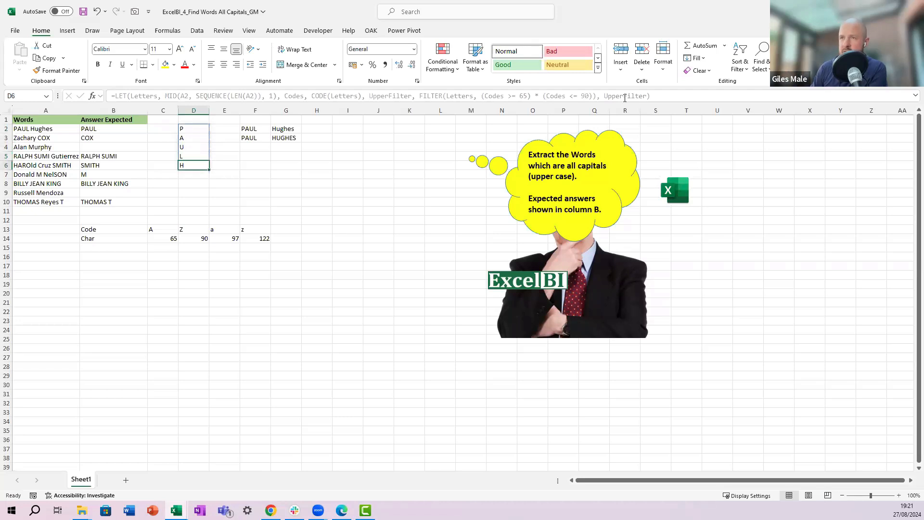
{"action": "key", "text": "Right"}
{"action": "key", "text": "Right"}
{"action": "key", "text": "Up"}
{"action": "key", "text": "Up"}
{"action": "key", "text": "Up"}
{"action": "key", "text": "Up"}
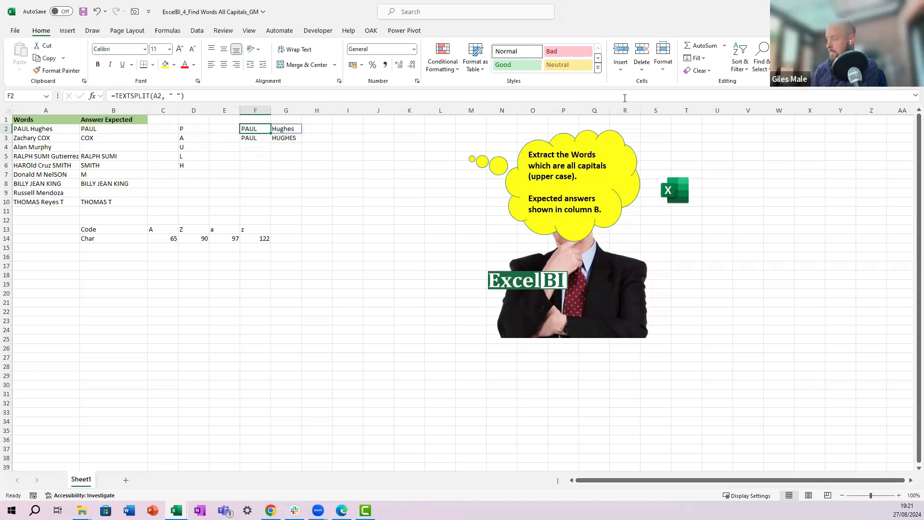
{"action": "key", "text": "Down"}
{"action": "key", "text": "Down"}
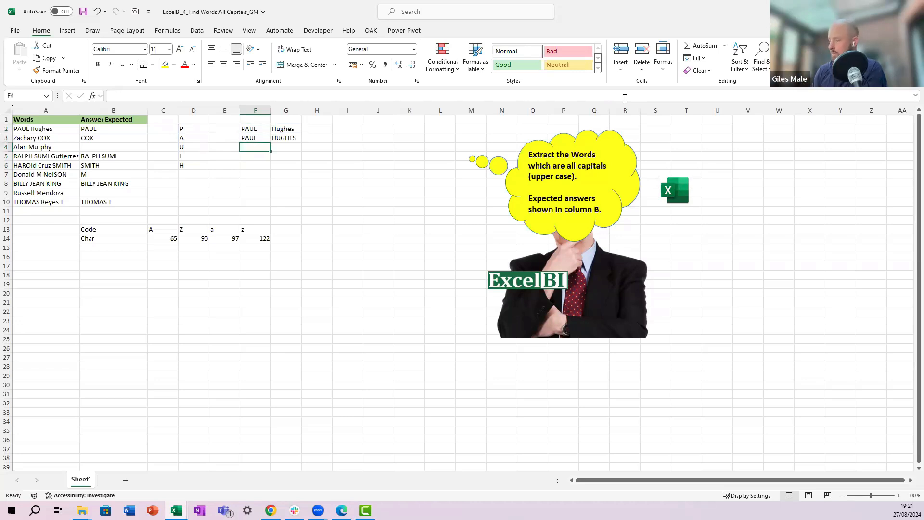
{"action": "type", "text": "="}
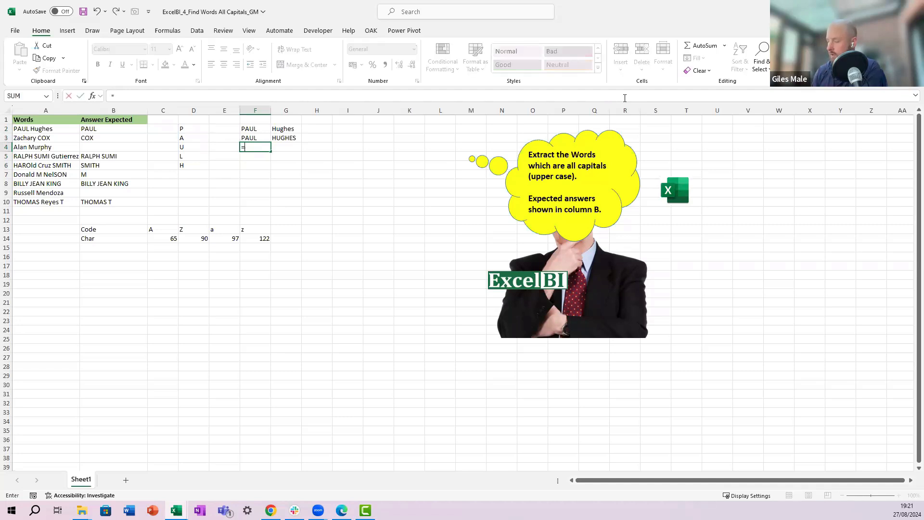
{"action": "type", "text": "let(W"}
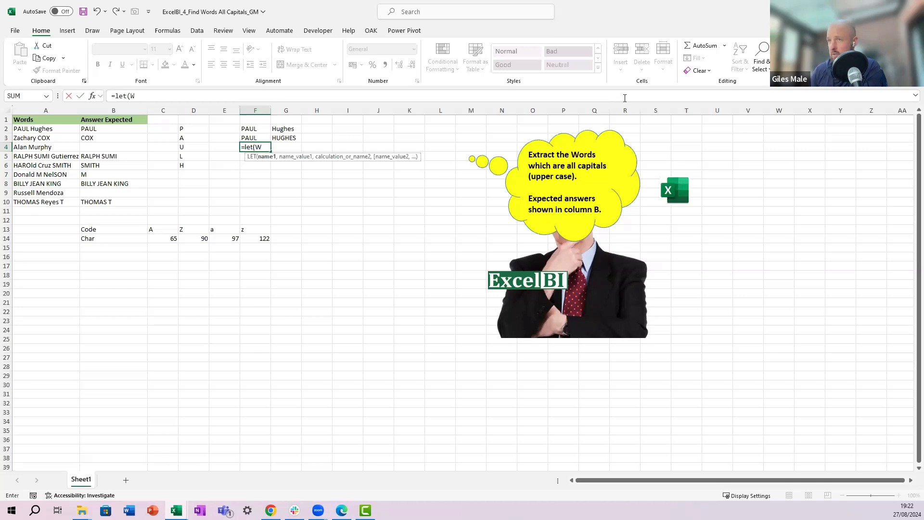
{"action": "type", "text": "ords,"}
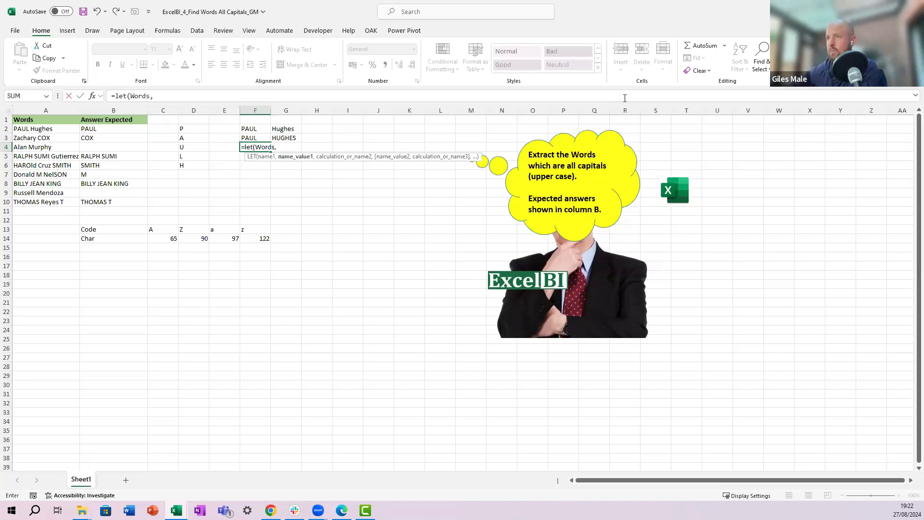
{"action": "key", "text": "Escape"}
Step: Copy the TEXTSPLIT formula text from F2 and return to F4
{"action": "left_click", "coordinate": [258, 129]}
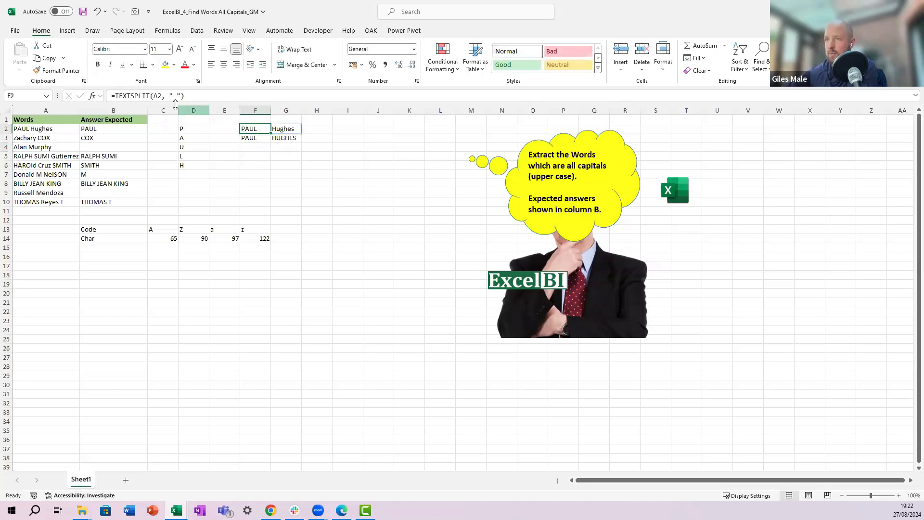
{"action": "left_click_drag", "start_coordinate": [185, 96], "coordinate": [114, 95]}
{"action": "key", "text": "ctrl+c"}
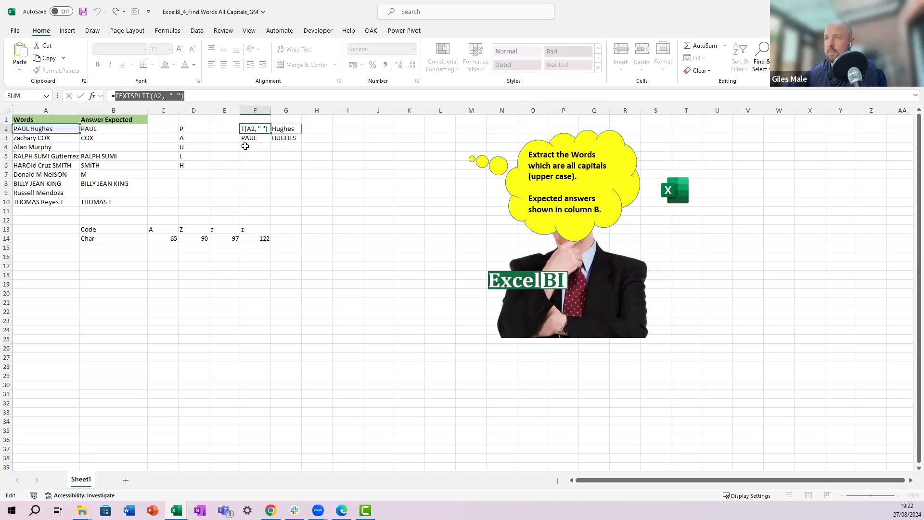
{"action": "key", "text": "Escape"}
{"action": "left_click", "coordinate": [247, 146]}
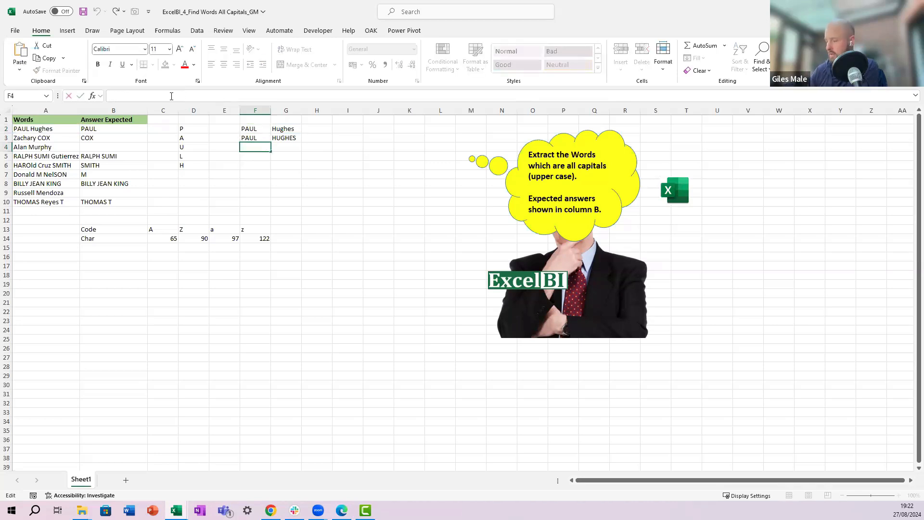
Step: Enter =LET(Words, TEXTSPLIT(A2, " "), Words) in F4 to name the split words as a variable
{"action": "type", "text": "=let("}
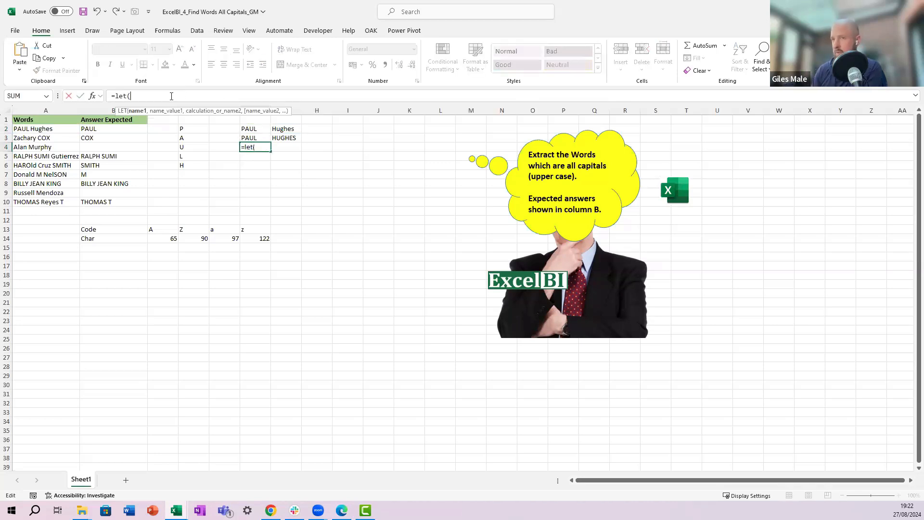
{"action": "type", "text": "Words, TEXTSPLIT(A2, \" \")"}
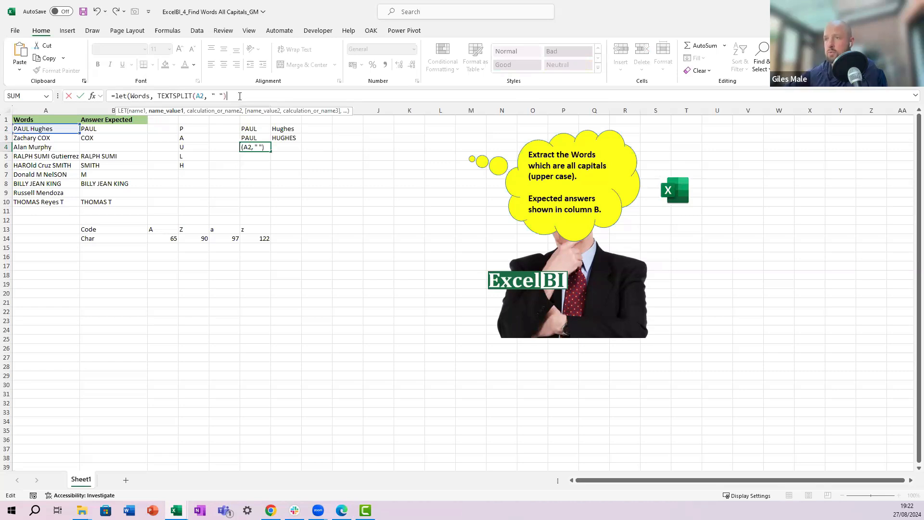
{"action": "type", "text": ", Word"}
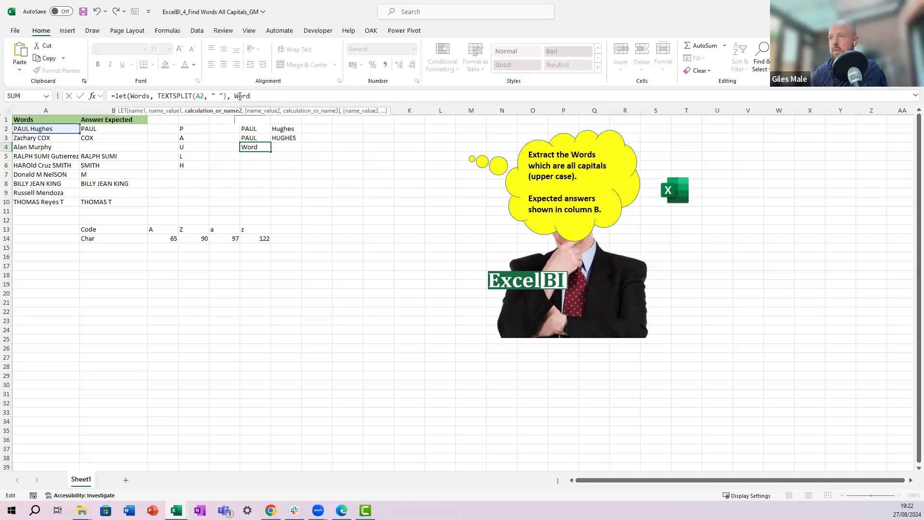
{"action": "key", "text": "BackSpace"}
{"action": "key", "text": "Tab"}
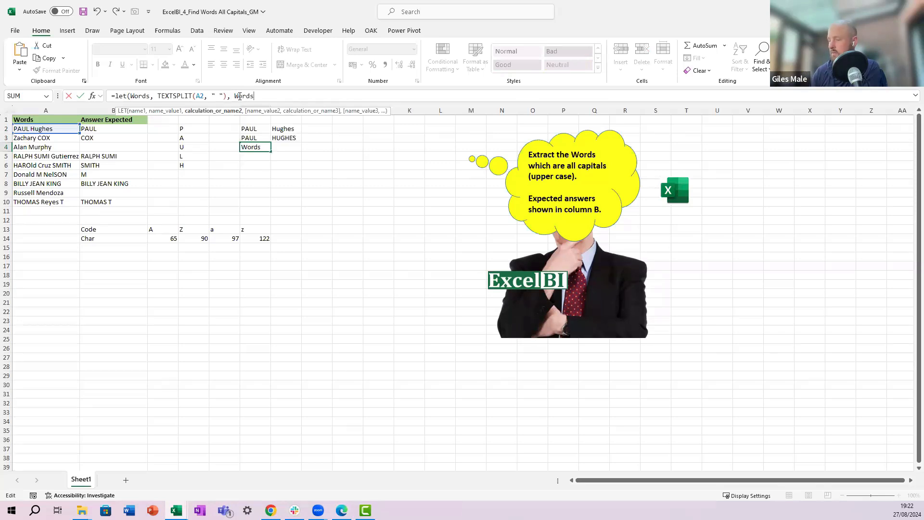
{"action": "type", "text": ")"}
{"action": "key", "text": "ctrl+Return"}
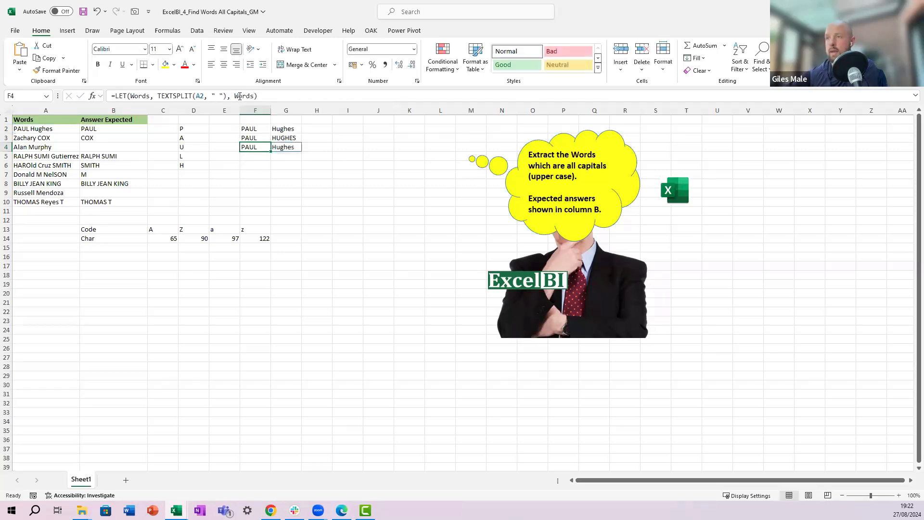
Step: Copy the UPPER(TEXTSPLIT(A2, " ")) expression from F3's formula and return to F4
{"action": "left_click", "coordinate": [239, 96]}
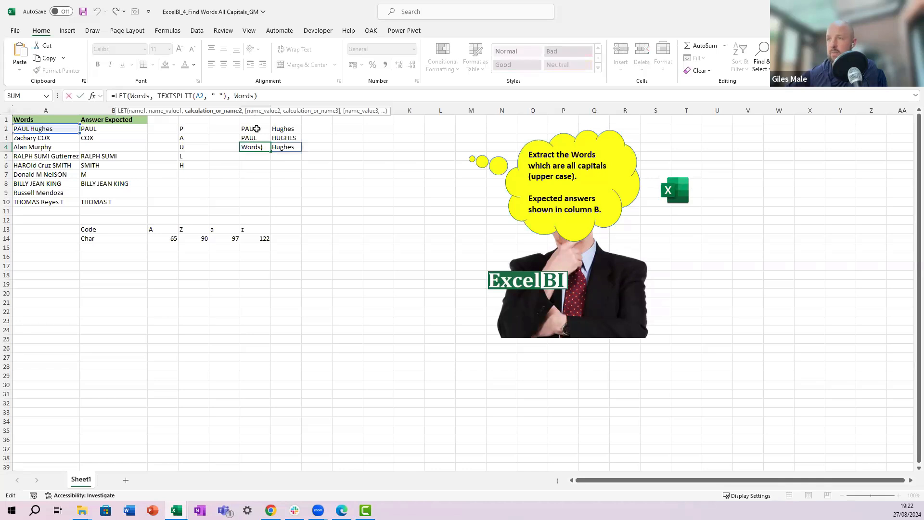
{"action": "key", "text": "Escape"}
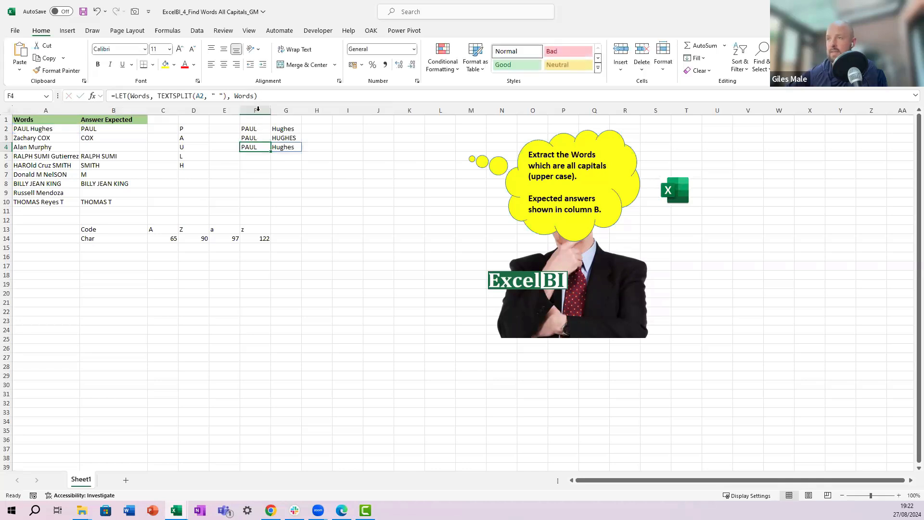
{"action": "key", "text": "Up"}
{"action": "left_click_drag", "start_coordinate": [251, 95], "coordinate": [128, 96]}
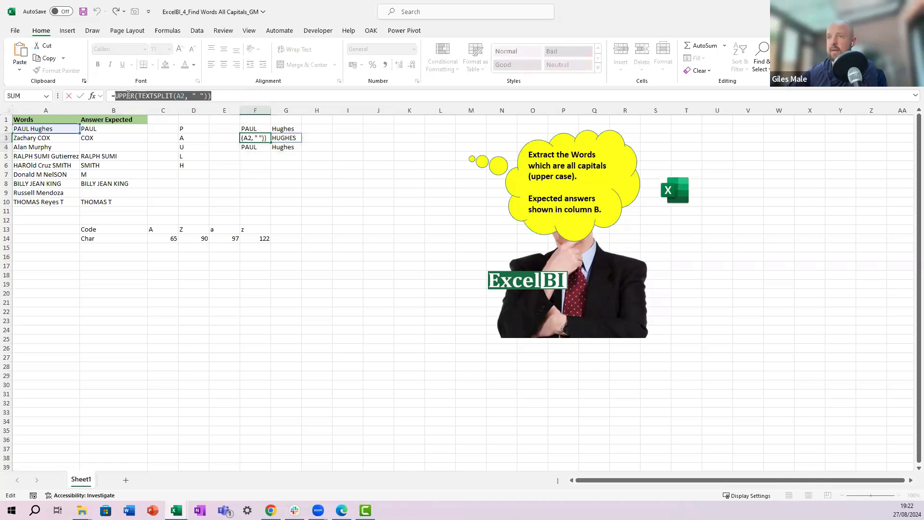
{"action": "key", "text": "Return"}
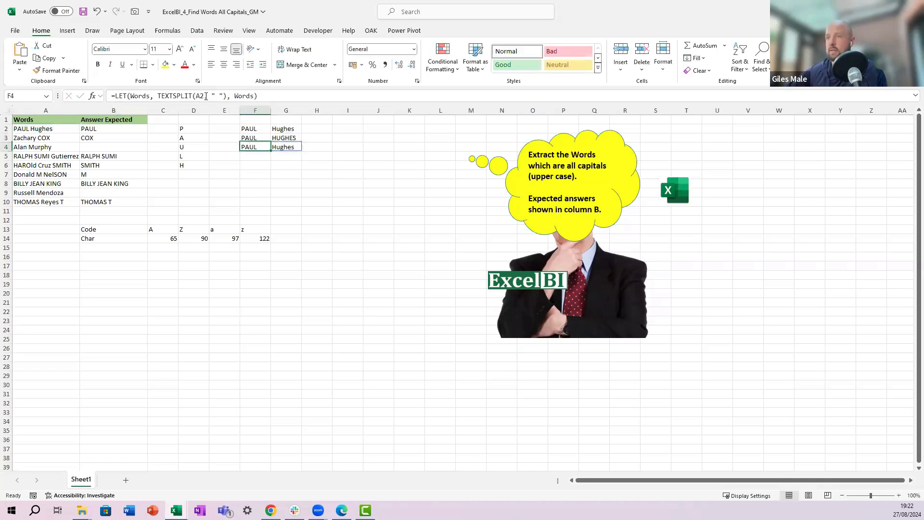
Step: Add an UpperWords variable to F4's LET, defined as the pasted UPPER(TEXTSPLIT(A2, " ")) expression
{"action": "left_click", "coordinate": [236, 96]}
{"action": "type", "text": "UpperW"}
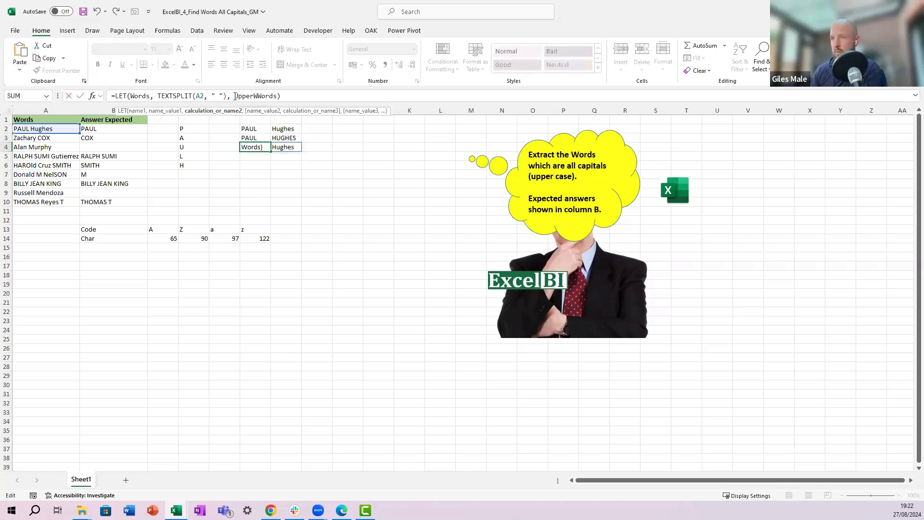
{"action": "type", "text": "ords,"}
{"action": "key", "text": "ctrl+v"}
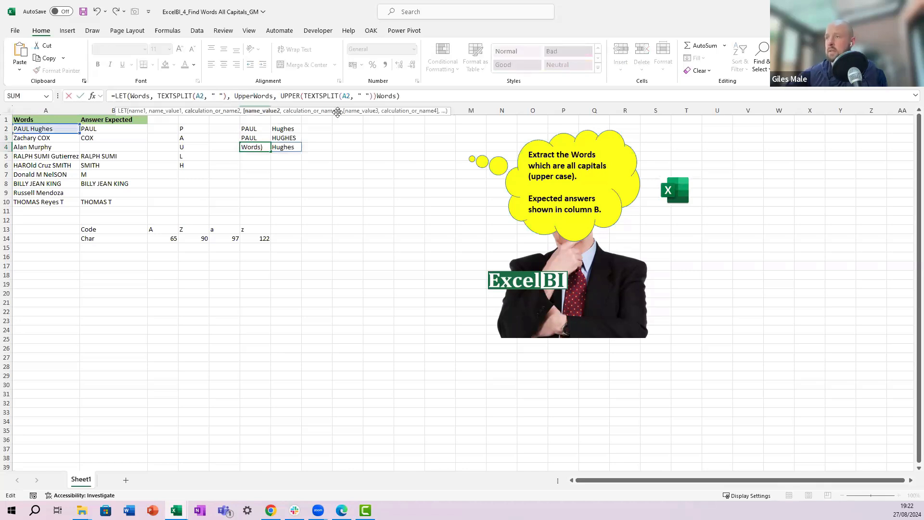
{"action": "type", "text": ","}
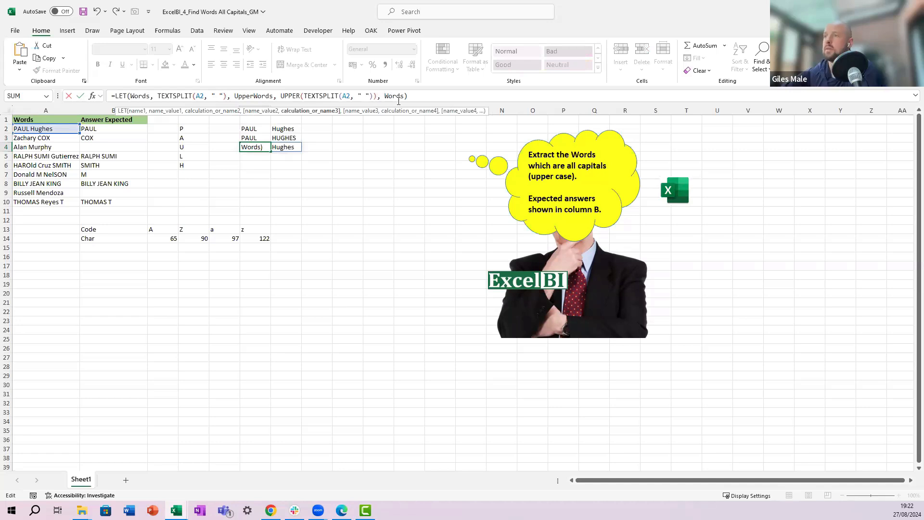
Step: Make UpperWords the LET formula's final calculation and enter it
{"action": "left_click", "coordinate": [402, 96]}
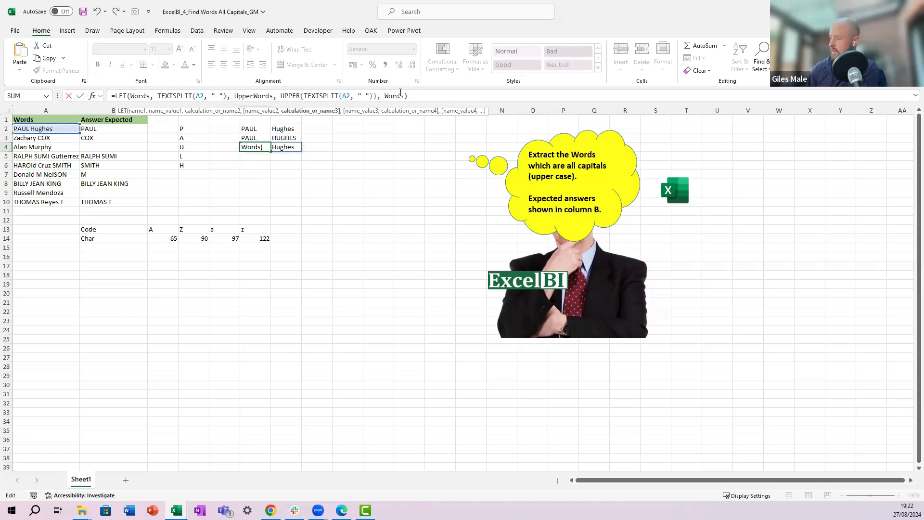
{"action": "key", "text": "BackSpace"}
{"action": "key", "text": "BackSpace"}
{"action": "key", "text": "BackSpace"}
{"action": "key", "text": "BackSpace"}
{"action": "key", "text": "BackSpace"}
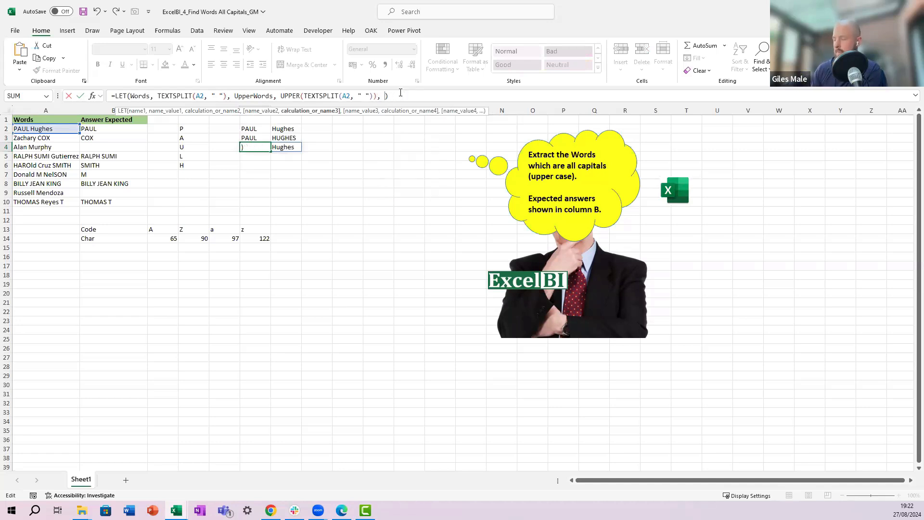
{"action": "type", "text": "Up[per"}
{"action": "key", "text": "BackSpace"}
{"action": "key", "text": "BackSpace"}
{"action": "key", "text": "BackSpace"}
{"action": "key", "text": "BackSpace"}
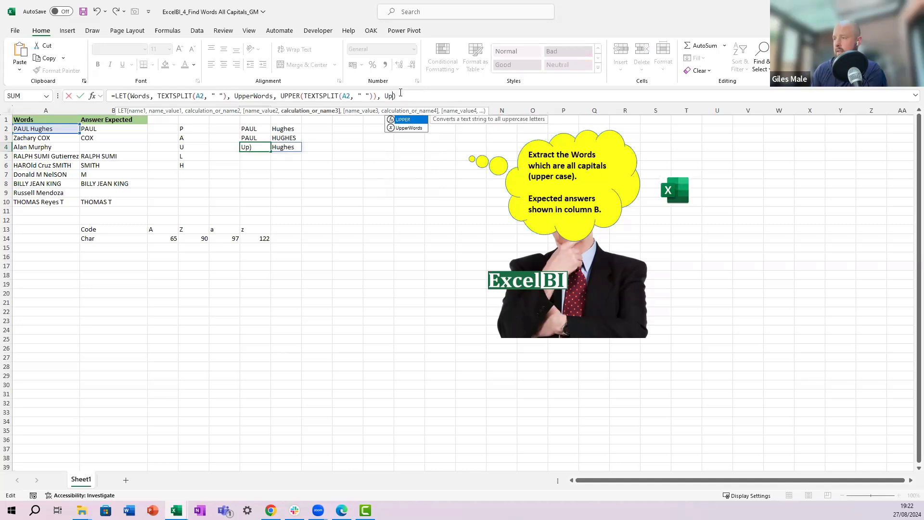
{"action": "type", "text": "per"}
{"action": "key", "text": "Tab"}
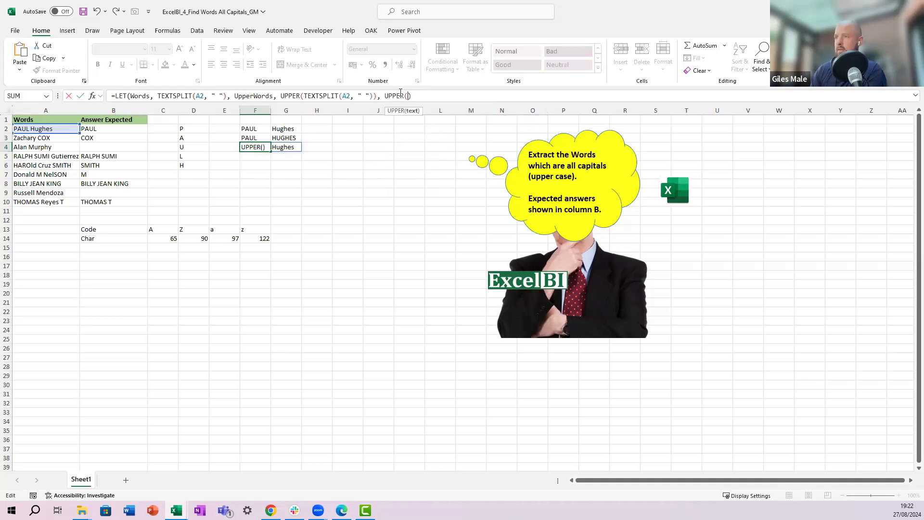
{"action": "key", "text": "BackSpace"}
{"action": "key", "text": "BackSpace"}
{"action": "key", "text": "BackSpace"}
{"action": "key", "text": "BackSpace"}
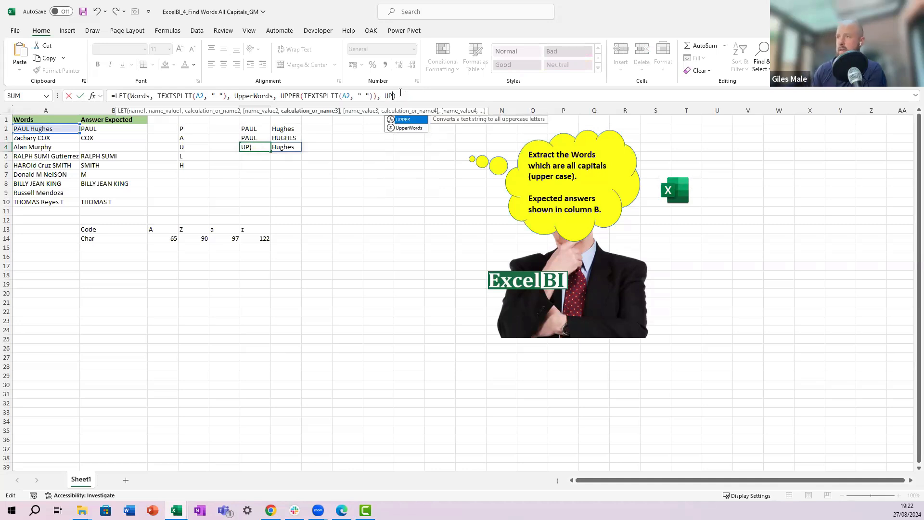
{"action": "key", "text": "Down"}
{"action": "key", "text": "Tab"}
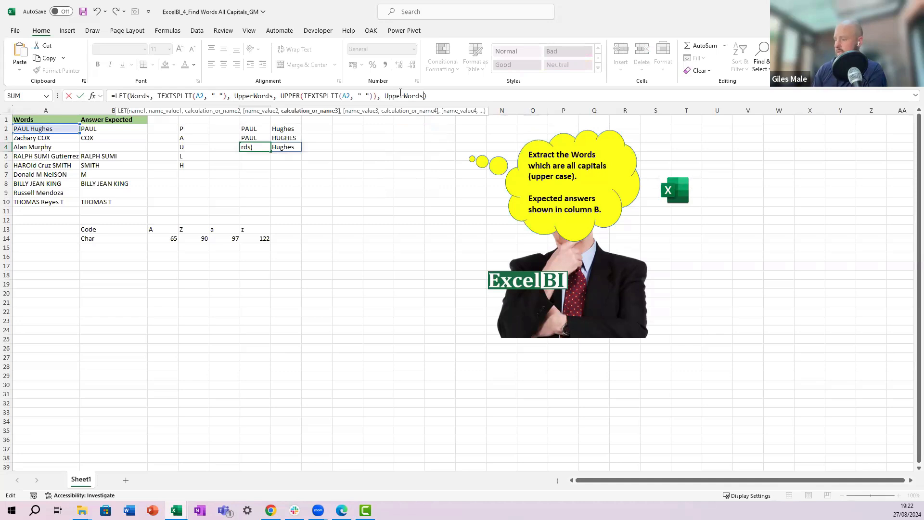
{"action": "key", "text": "ctrl+Return"}
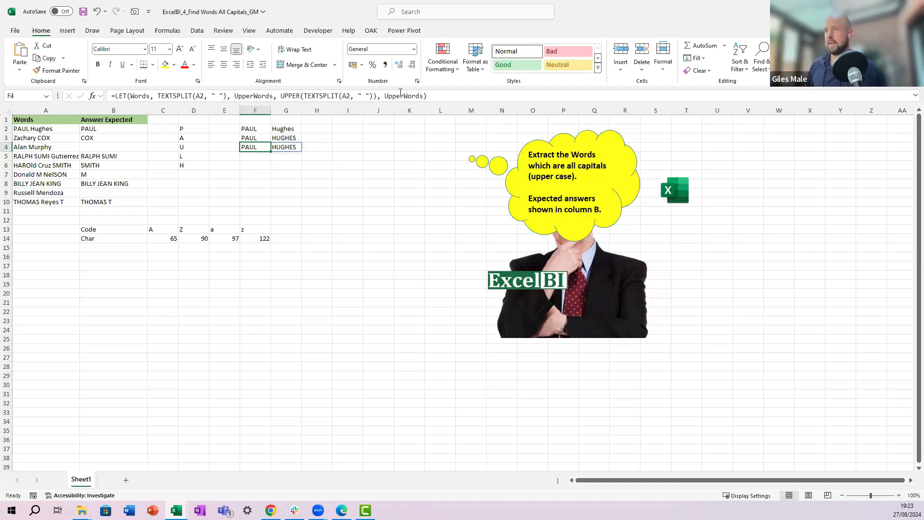
Step: Change the LET formula's final calculation to Words = UpperWords to compare each word with its uppercase version
{"action": "left_click", "coordinate": [422, 96]}
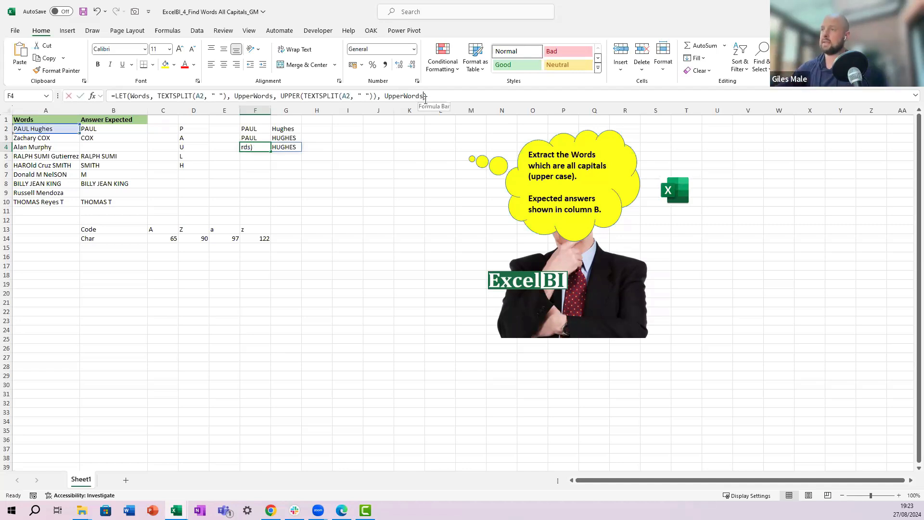
{"action": "key", "text": "BackSpace"}
{"action": "key", "text": "BackSpace"}
{"action": "key", "text": "BackSpace"}
{"action": "key", "text": "BackSpace"}
{"action": "key", "text": "BackSpace"}
{"action": "key", "text": "BackSpace"}
{"action": "key", "text": "BackSpace"}
{"action": "key", "text": "BackSpace"}
{"action": "key", "text": "BackSpace"}
{"action": "key", "text": "BackSpace"}
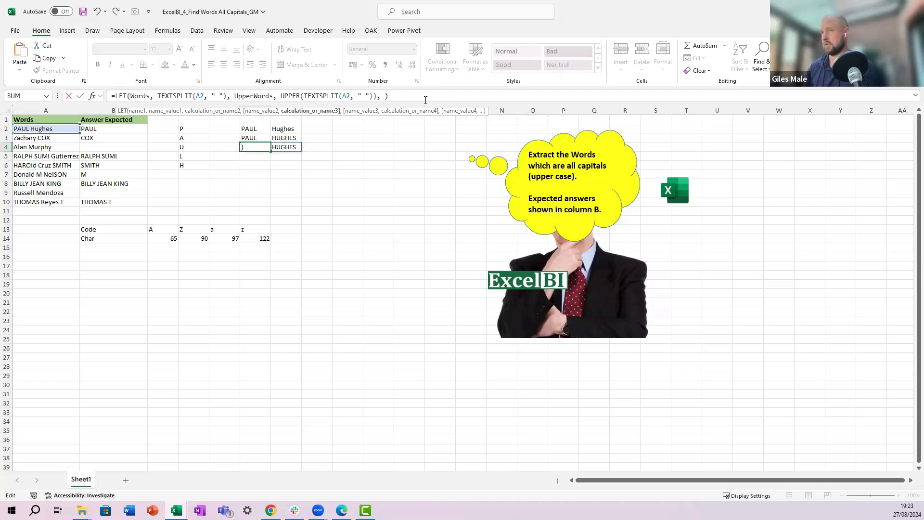
{"action": "type", "text": "words "}
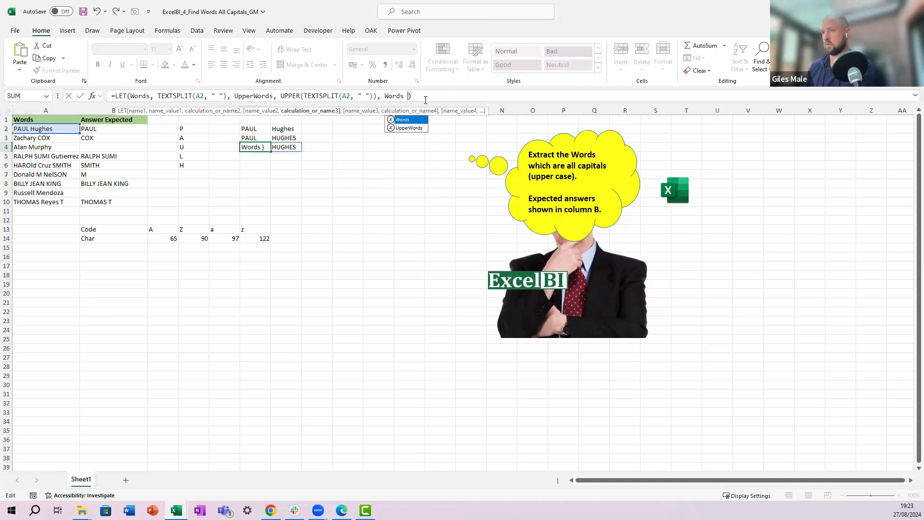
{"action": "type", "text": "= upper"}
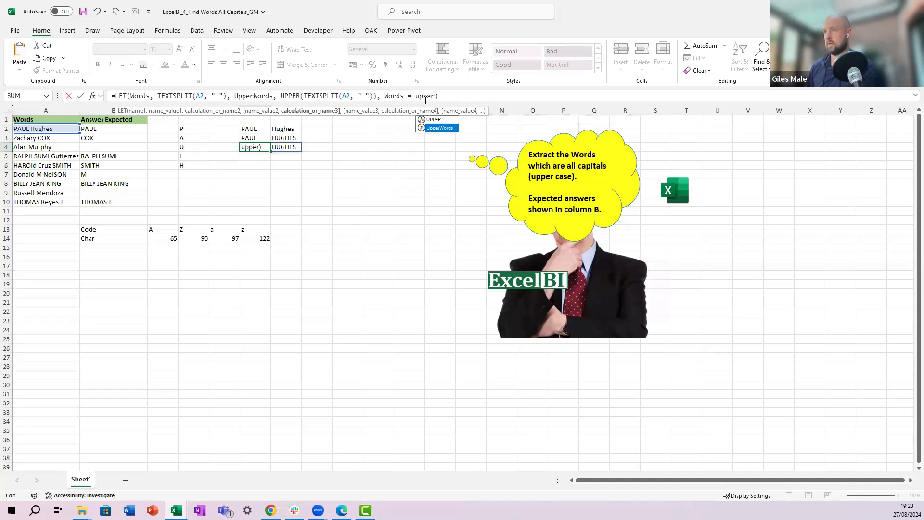
{"action": "key", "text": "Tab"}
{"action": "key", "text": "ctrl+Return"}
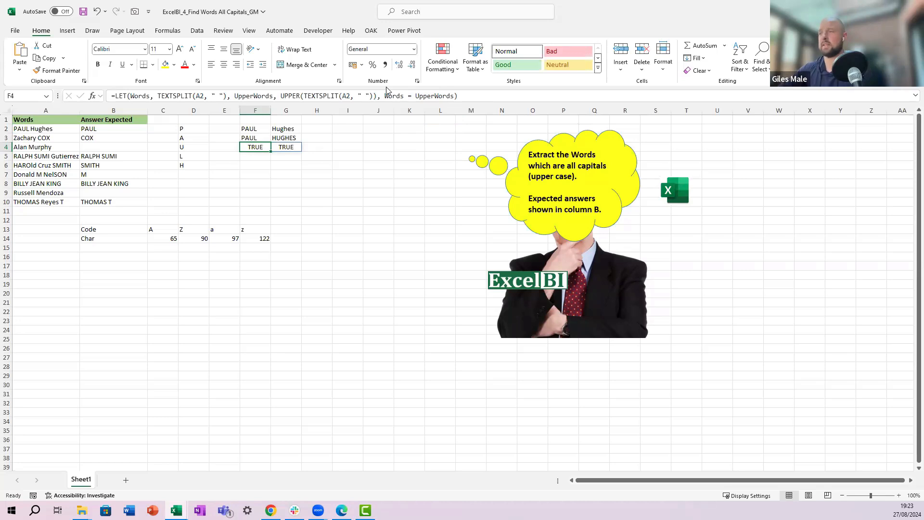
{"action": "left_click_drag", "start_coordinate": [454, 95], "coordinate": [386, 95]}
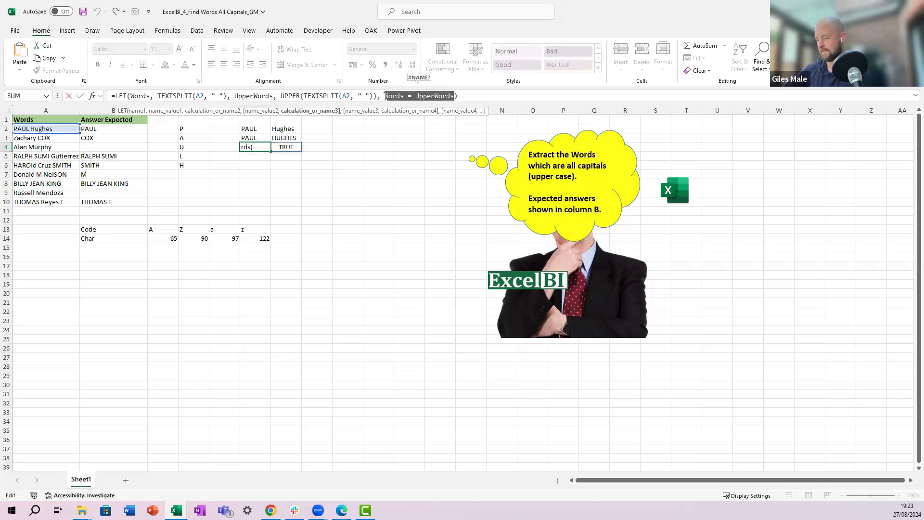
{"action": "type", "text": "exact"}
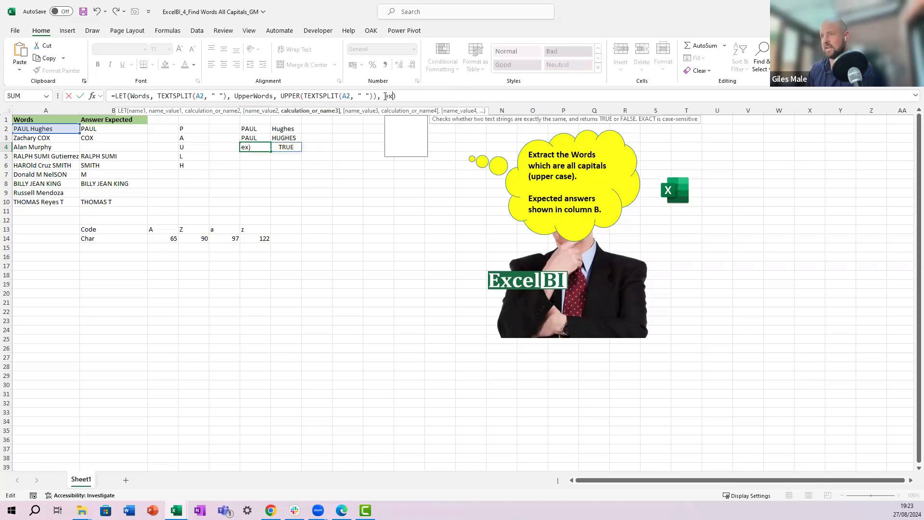
{"action": "type", "text": "("}
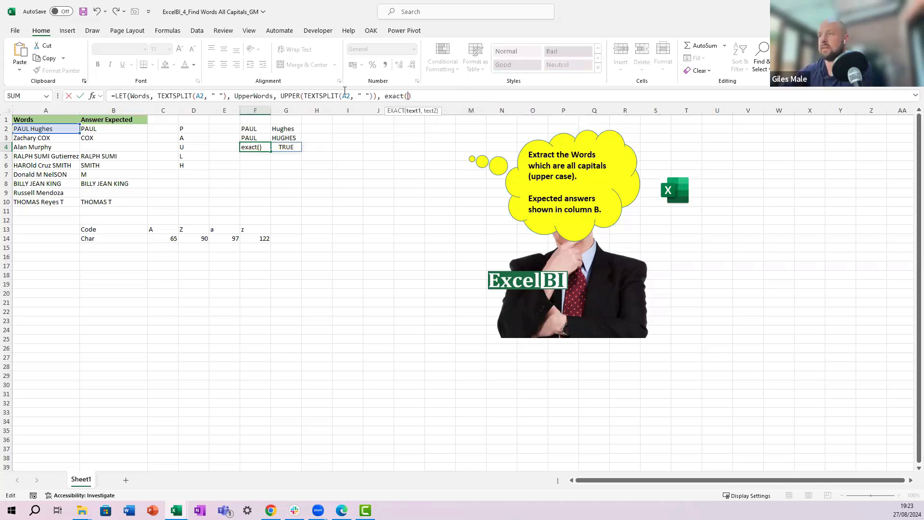
{"action": "left_click", "coordinate": [92, 96]}
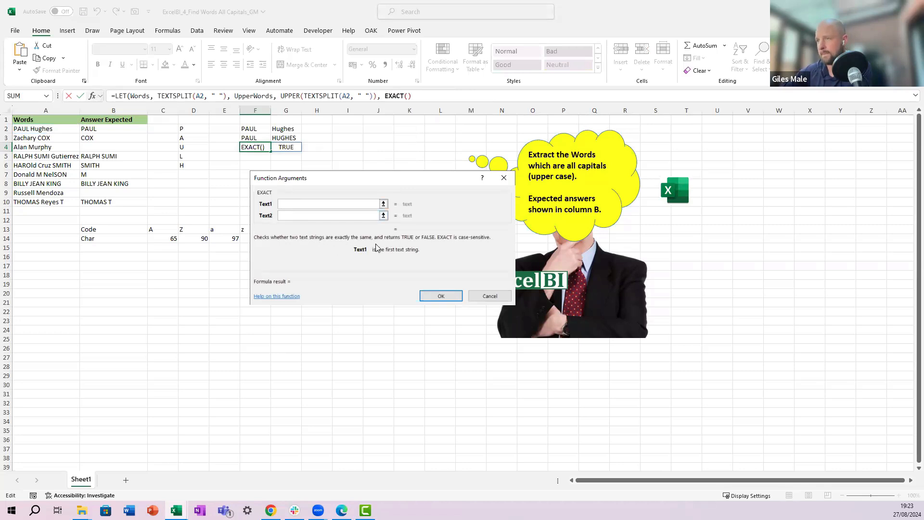
{"action": "left_click", "coordinate": [490, 294]}
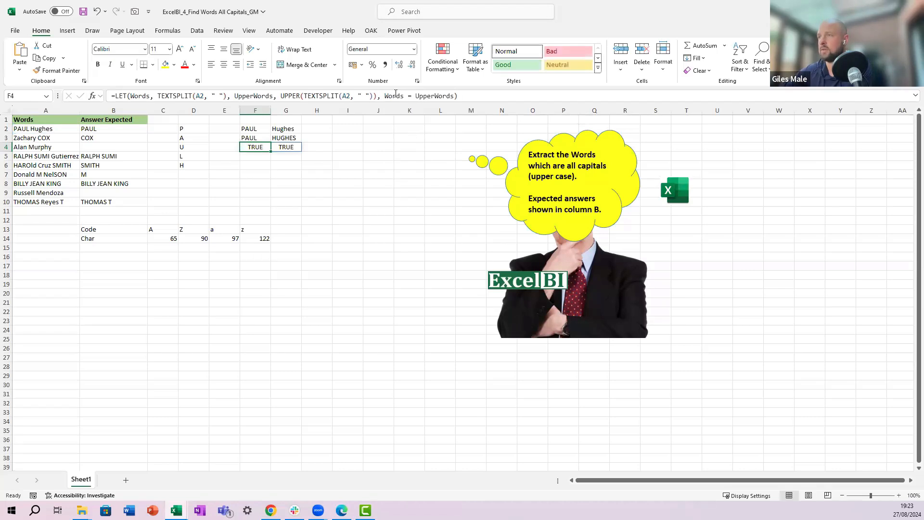
Step: Replace the LET formula's final calculation with EXACT(Words, UpperWords) and enter it
{"action": "left_click", "coordinate": [415, 96]}
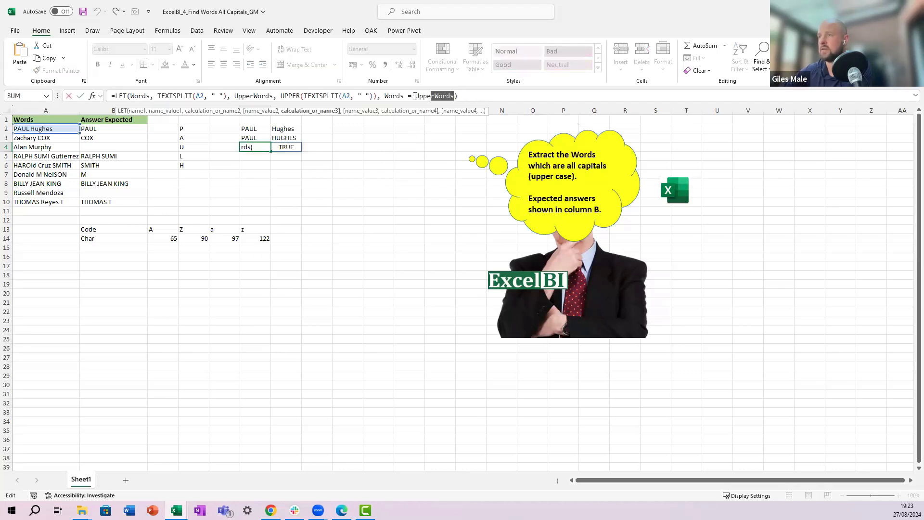
{"action": "key", "text": "BackSpace"}
{"action": "key", "text": "BackSpace"}
{"action": "key", "text": "BackSpace"}
{"action": "key", "text": "BackSpace"}
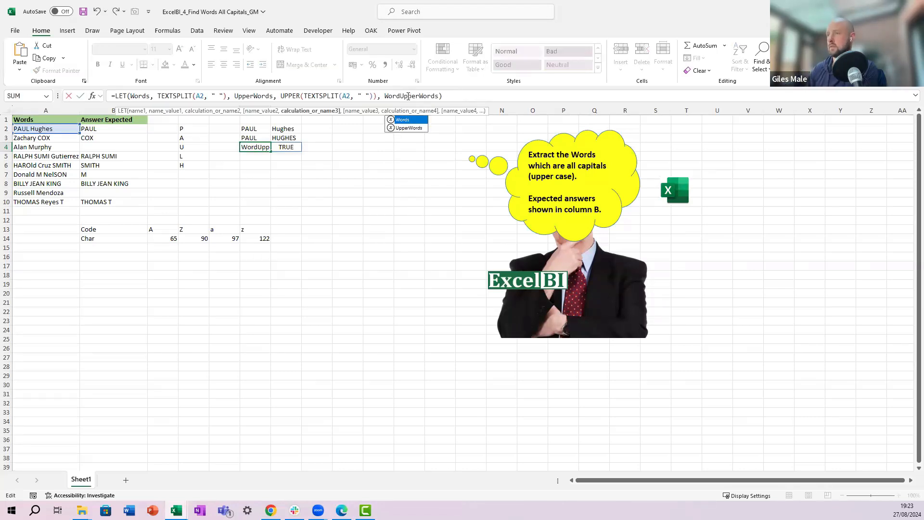
{"action": "type", "text": "s,"}
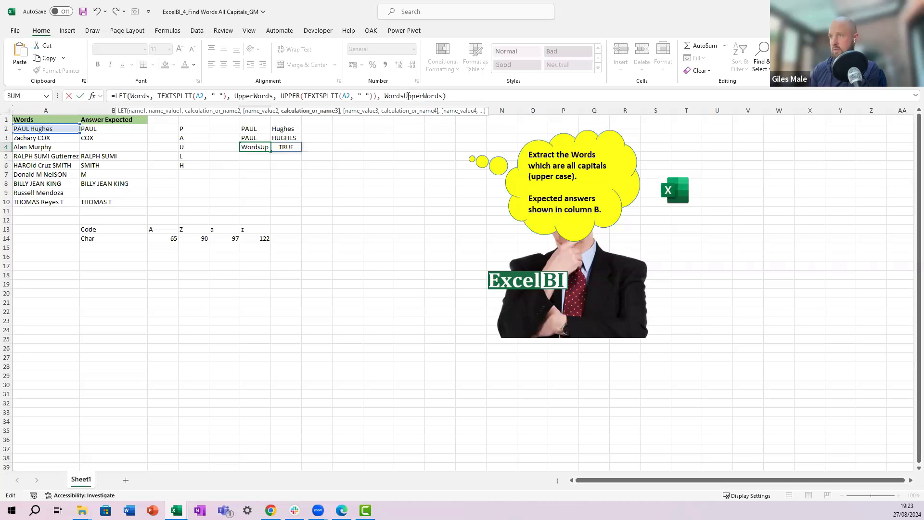
{"action": "left_click", "coordinate": [385, 96]}
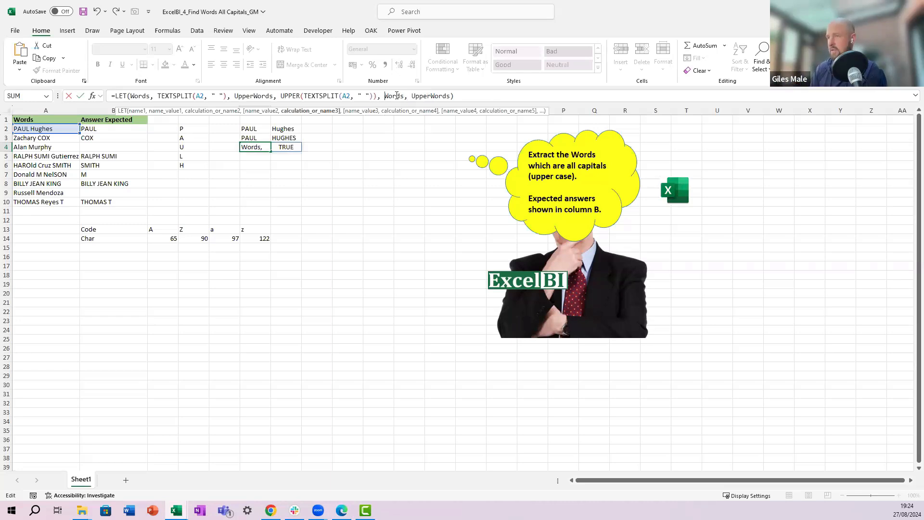
{"action": "type", "text": "ea"}
{"action": "key", "text": "BackSpace"}
{"action": "type", "text": "xact("}
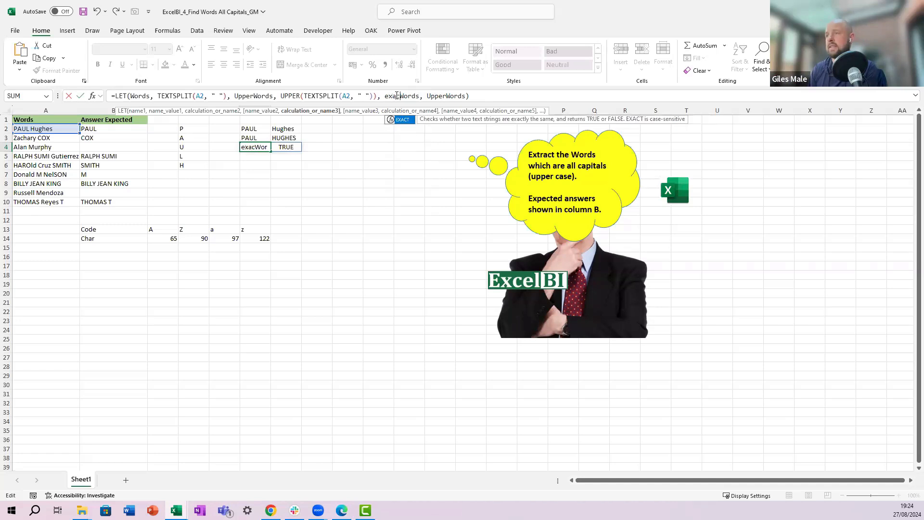
{"action": "type", "text": "("}
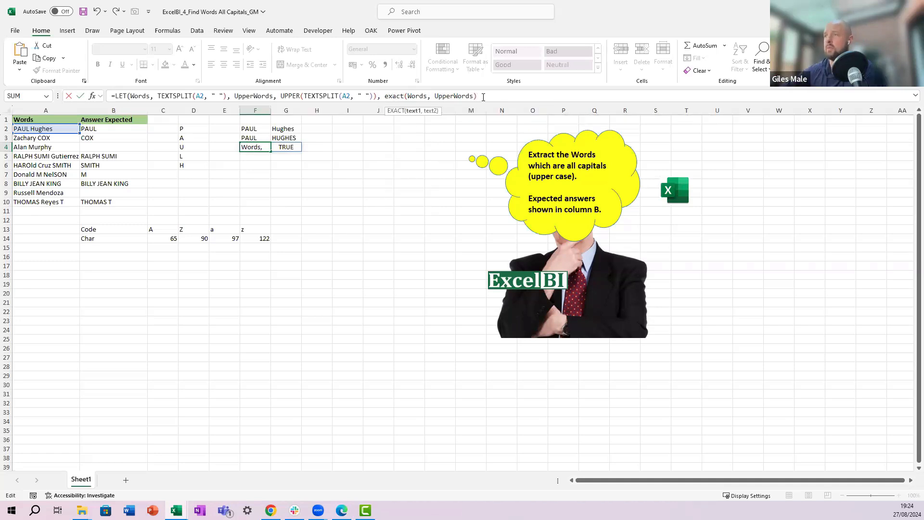
{"action": "left_click", "coordinate": [483, 97]}
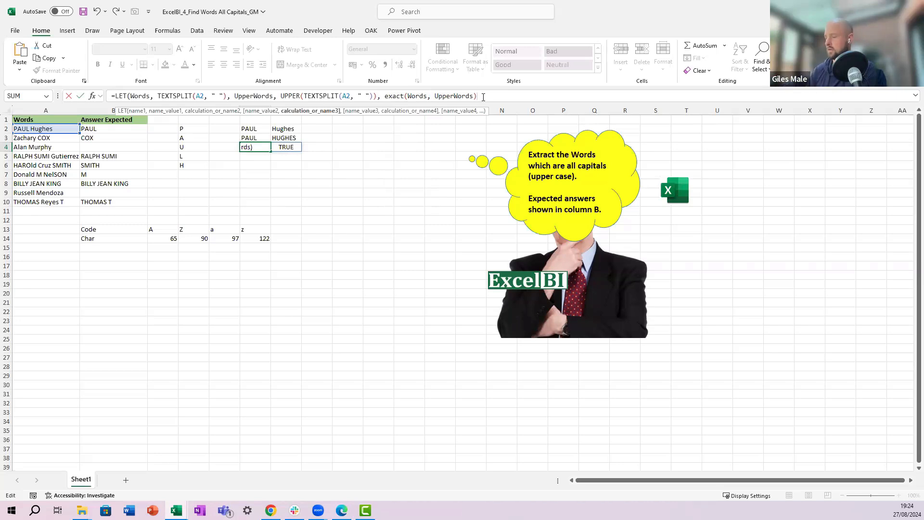
{"action": "type", "text": ")"}
{"action": "key", "text": "ctrl+Return"}
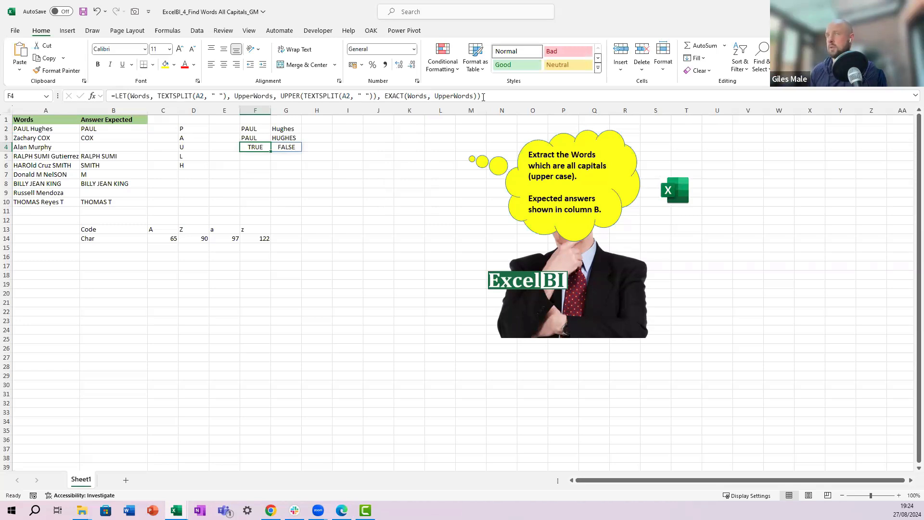
Step: Turn the EXACT(Words, UpperWords) calculation into an ExactMatch variable in F4's LET formula
{"action": "key", "text": "Up"}
{"action": "key", "text": "Down"}
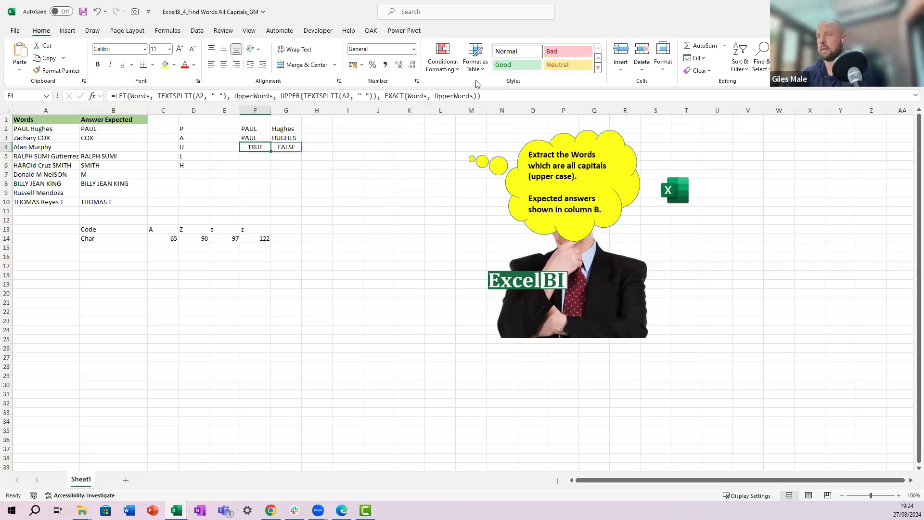
{"action": "left_click", "coordinate": [394, 101]}
{"action": "type", "text": "Exa"}
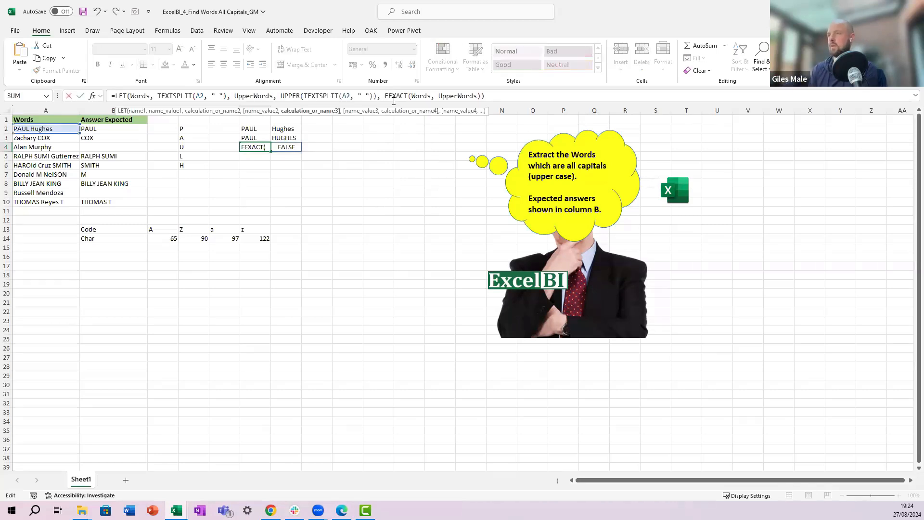
{"action": "type", "text": "ctMatch"}
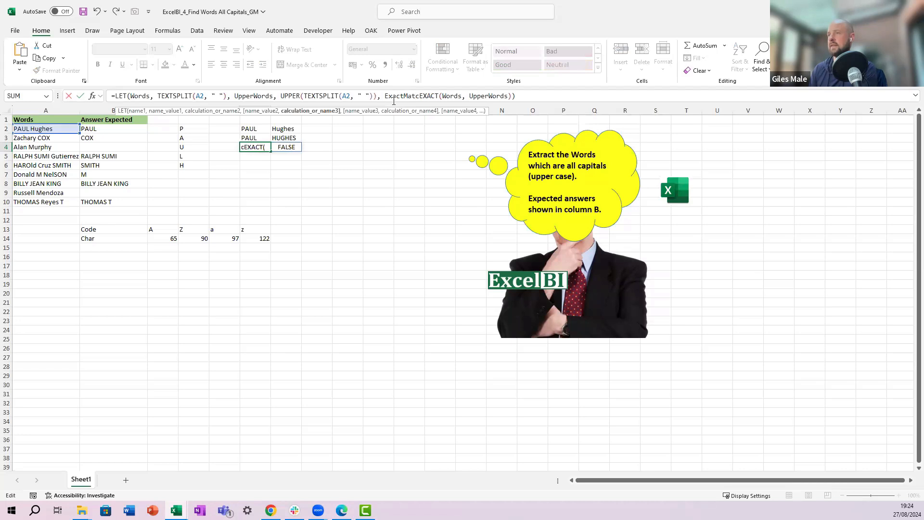
{"action": "type", "text": ","}
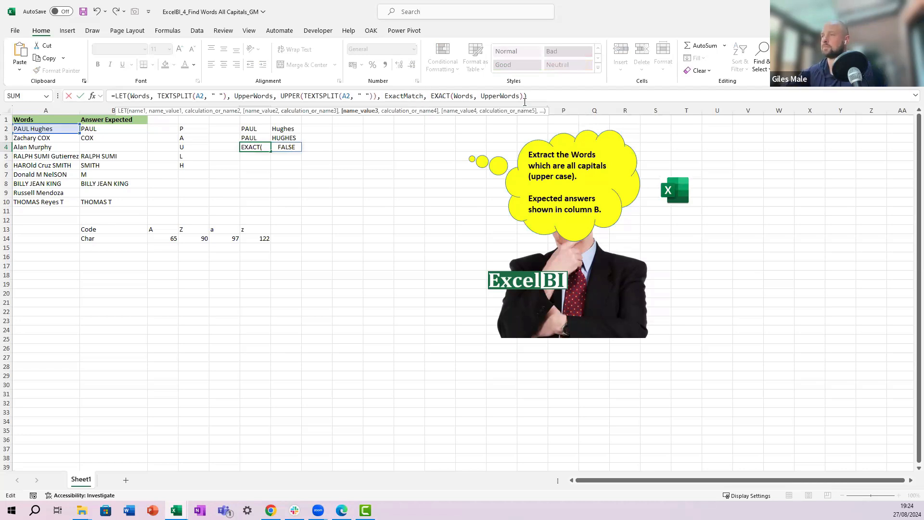
{"action": "left_click", "coordinate": [523, 97]}
{"action": "type", "text": ")"}
Step: Split the LET formula onto separate lines, one per variable and one for the closing parenthesis
{"action": "left_click_drag", "start_coordinate": [308, 104], "coordinate": [259, 128]}
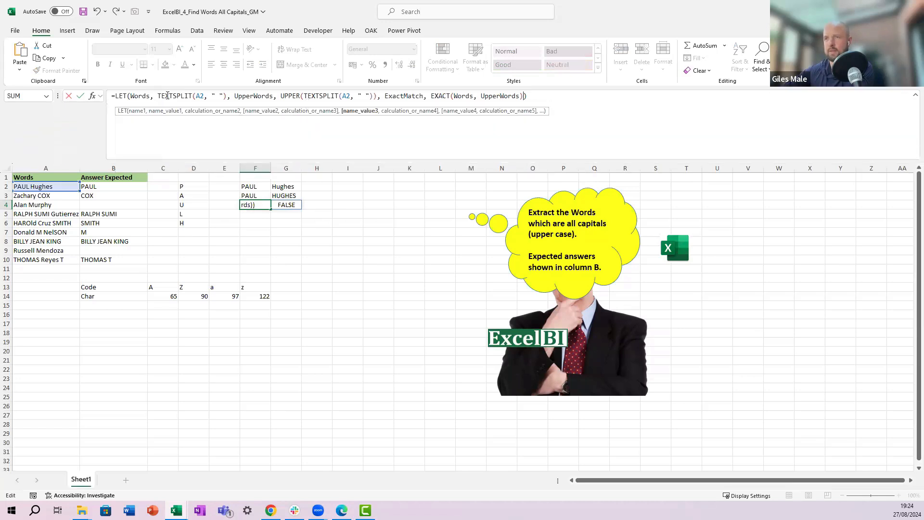
{"action": "left_click", "coordinate": [136, 98]}
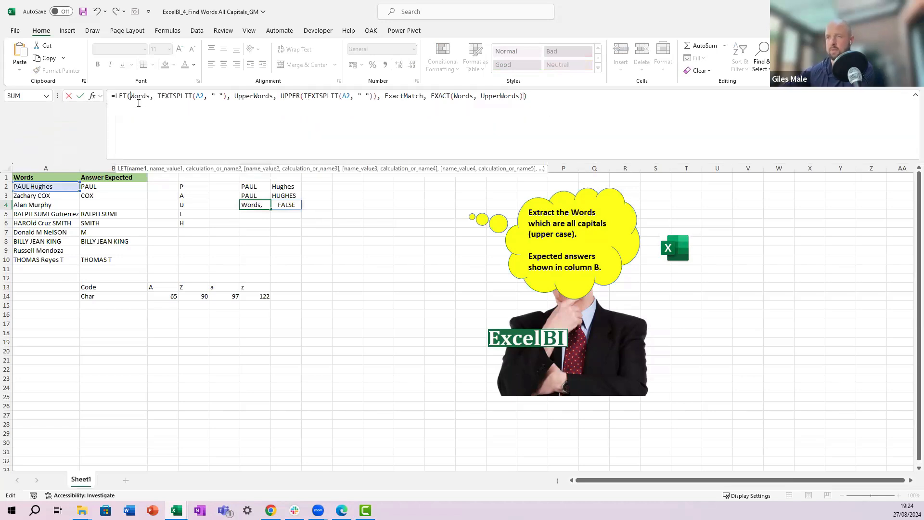
{"action": "key", "text": "alt+Return"}
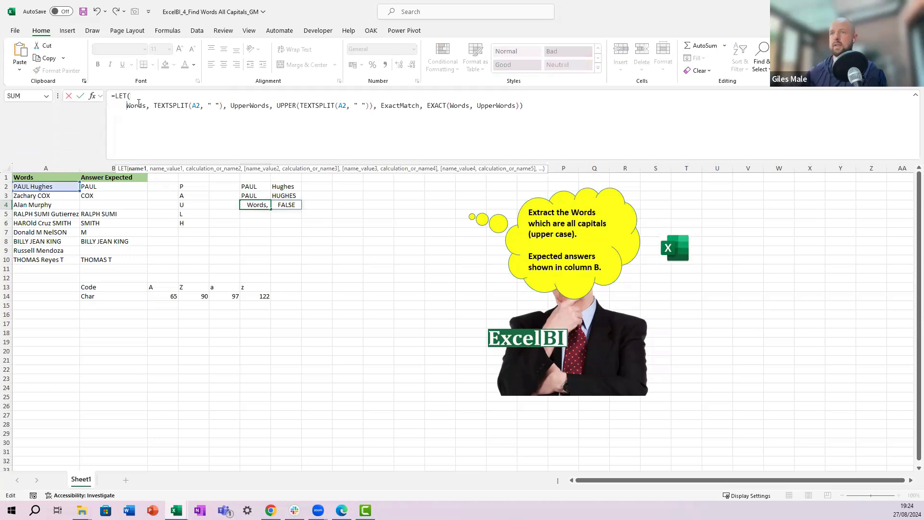
{"action": "left_click", "coordinate": [236, 106]}
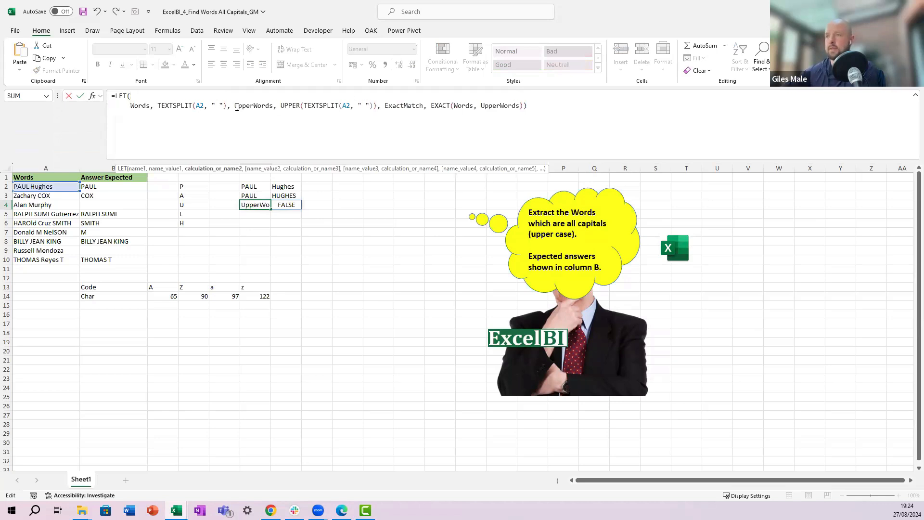
{"action": "key", "text": "alt+Return"}
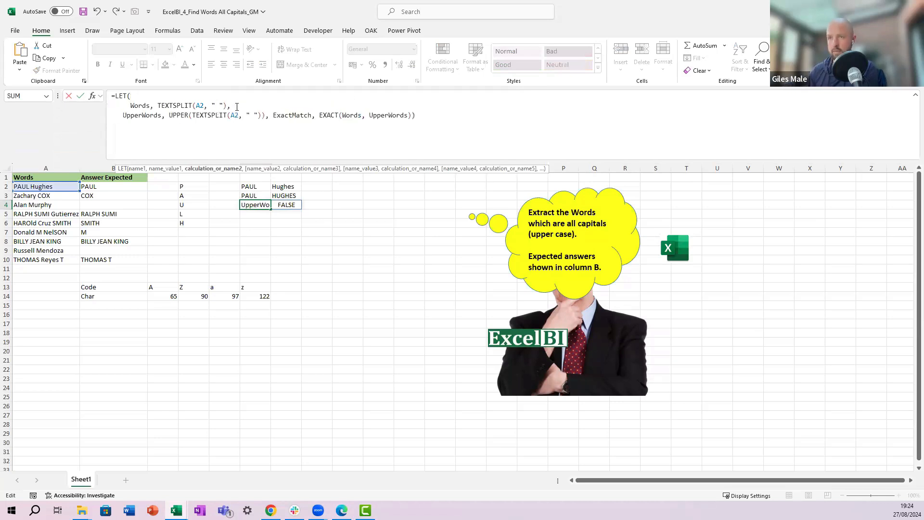
{"action": "left_click", "coordinate": [280, 115]}
{"action": "key", "text": "alt+Return"}
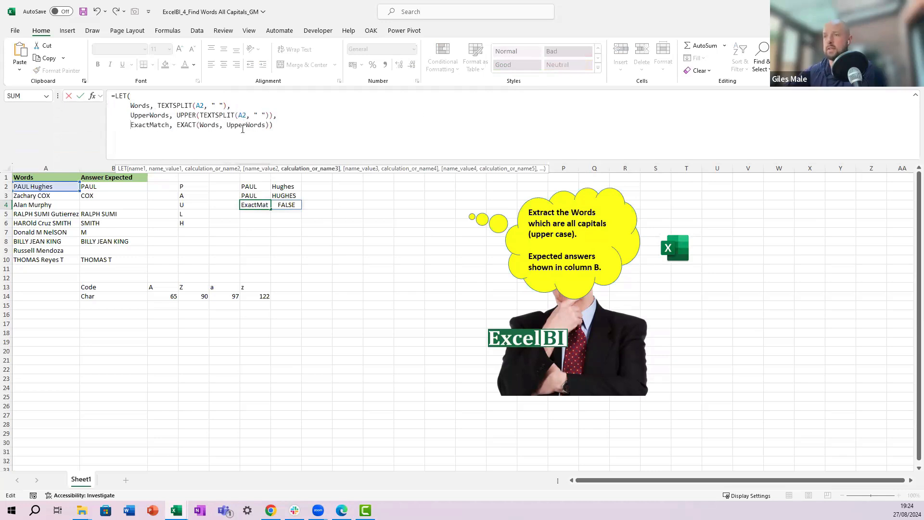
{"action": "left_click", "coordinate": [270, 125]}
{"action": "key", "text": "alt+Return"}
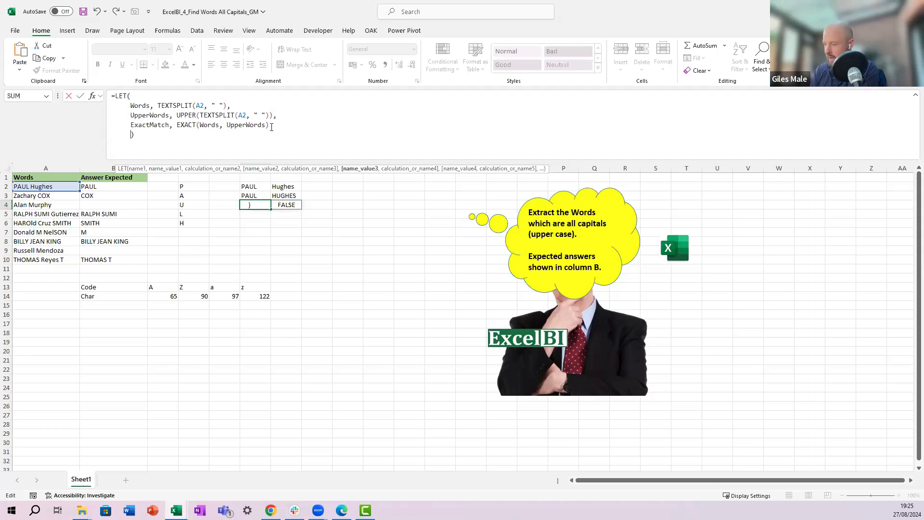
Step: Add an Output variable defined as filter(Words, ExactMatch = TRUE) to the LET formula
{"action": "type", "text": "Output"}
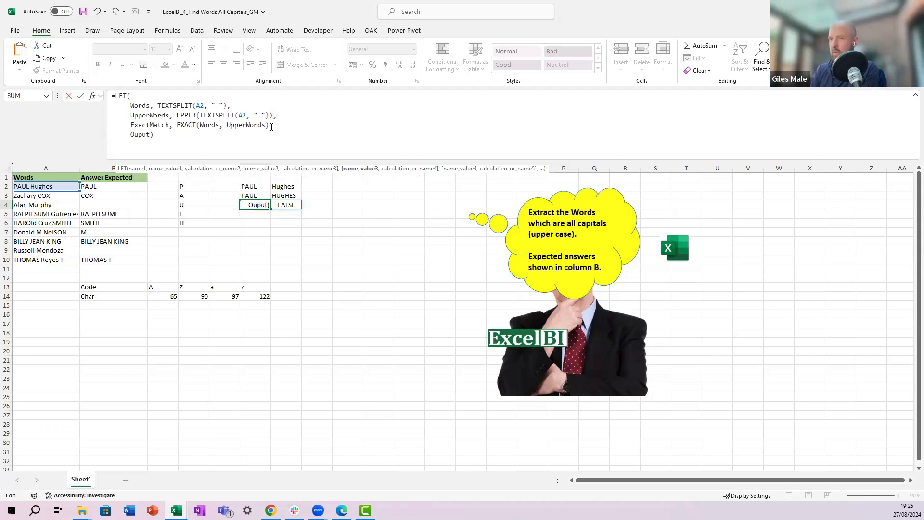
{"action": "type", "text": ", "}
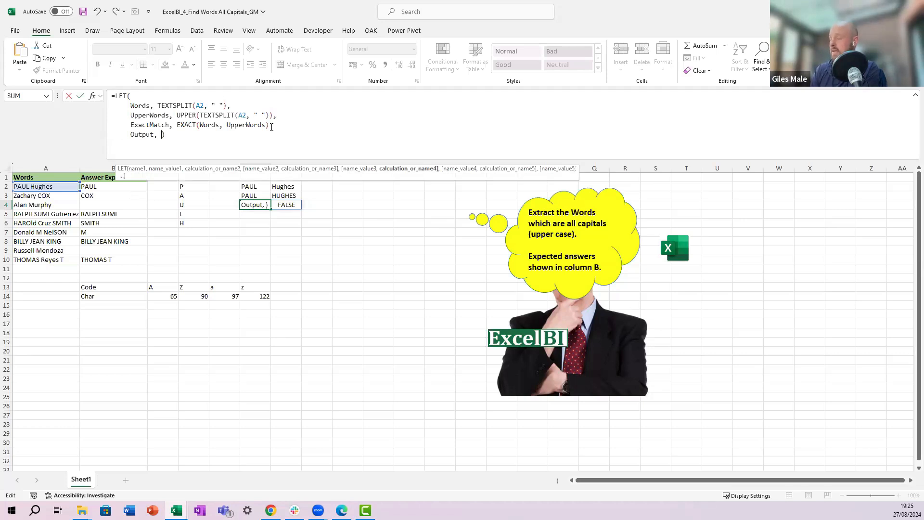
{"action": "type", "text": "filter("}
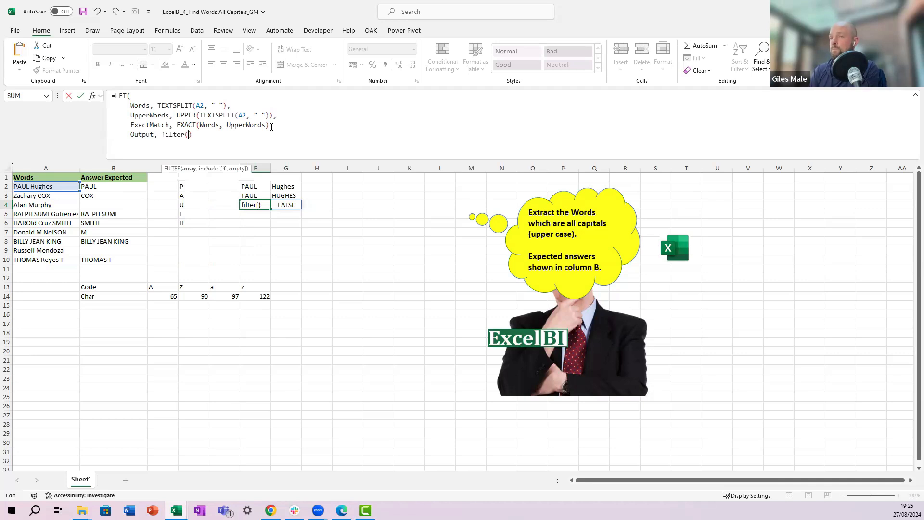
{"action": "type", "text": "Words"}
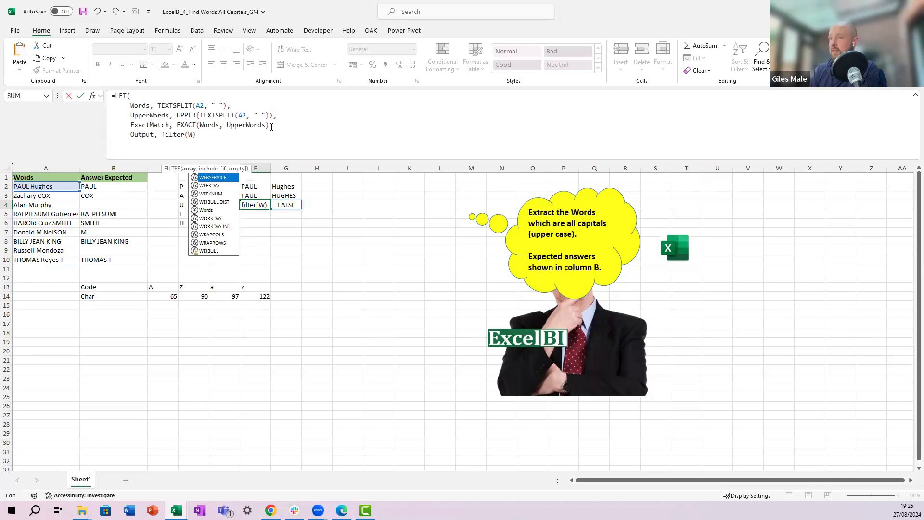
{"action": "type", "text": ", "}
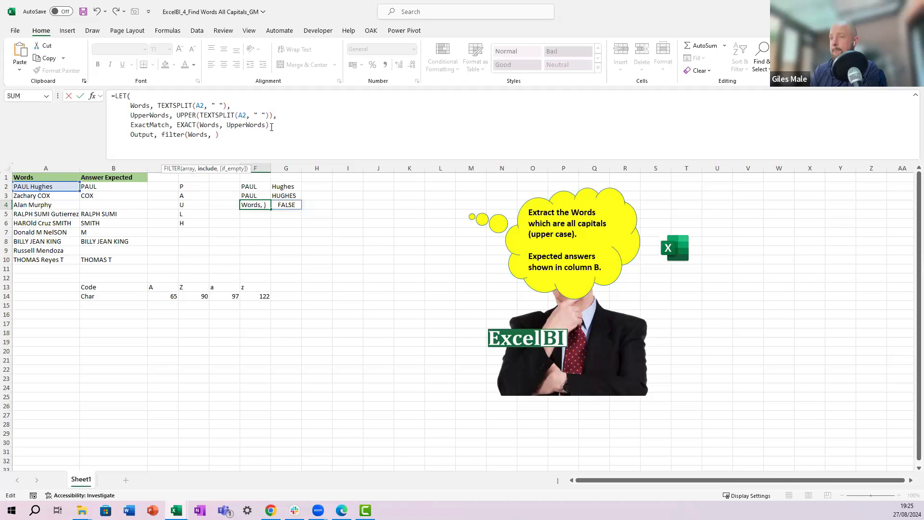
{"action": "type", "text": "Exac"}
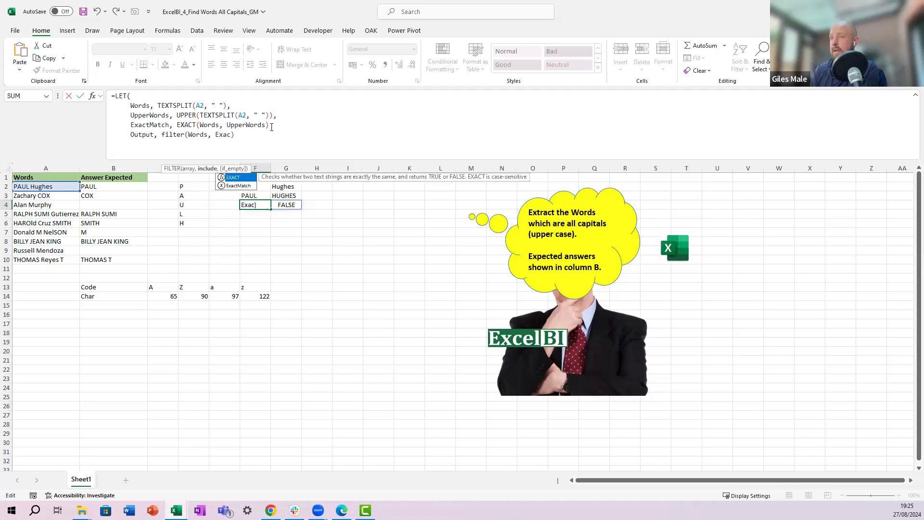
{"action": "key", "text": "Down"}
{"action": "key", "text": "Tab"}
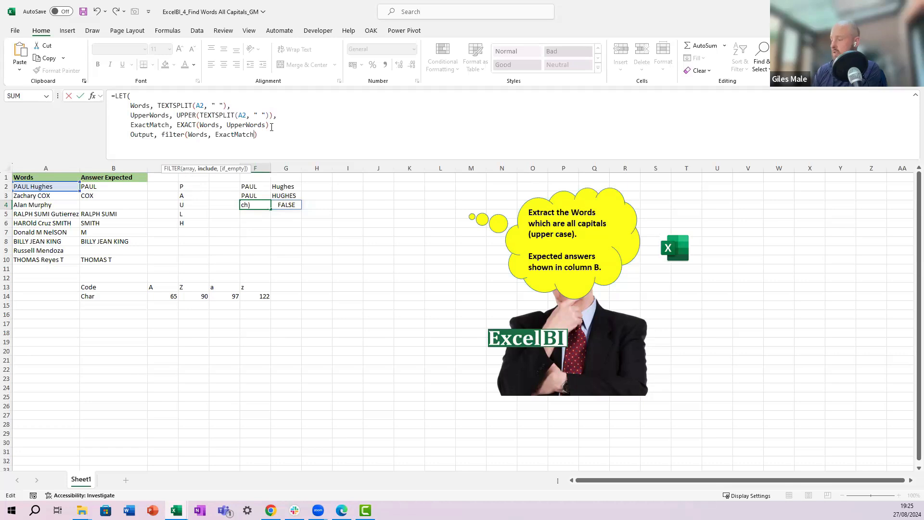
{"action": "type", "text": "= TRUE"}
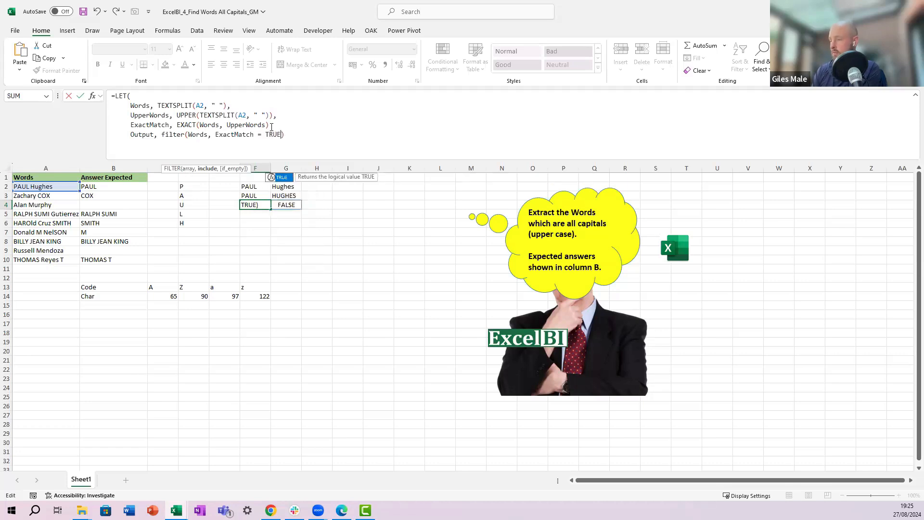
{"action": "type", "text": ")"}
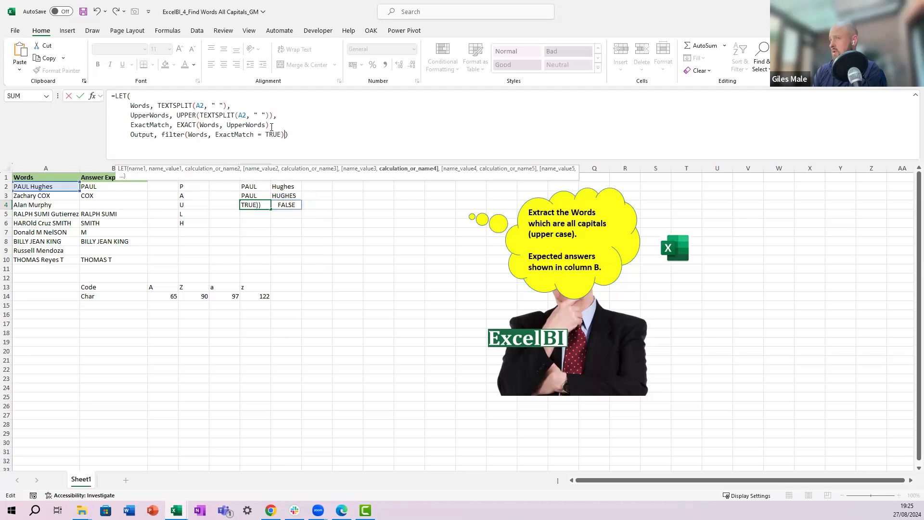
{"action": "type", "text": ","}
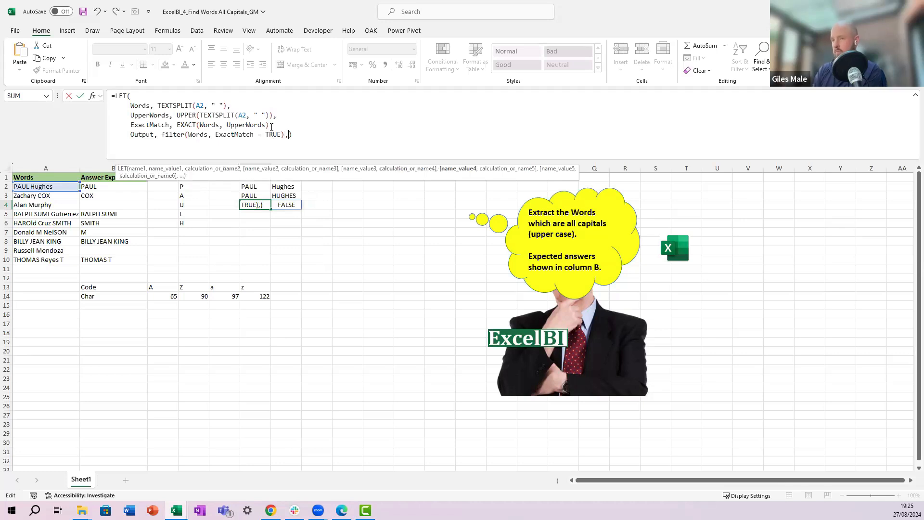
Step: Add Output as the final calculation on a new line, try to enter the formula, and dismiss the error
{"action": "key", "text": "alt+Return"}
{"action": "type", "text": "Ou"}
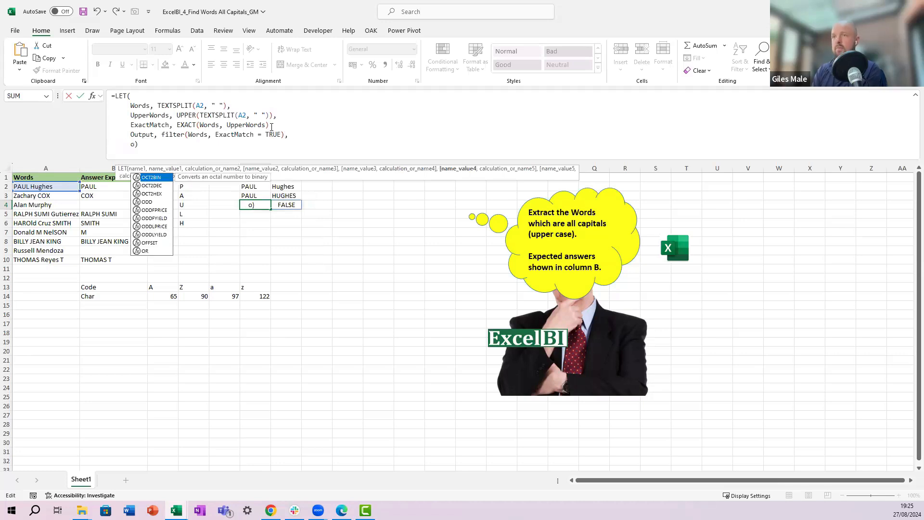
{"action": "type", "text": "tput"}
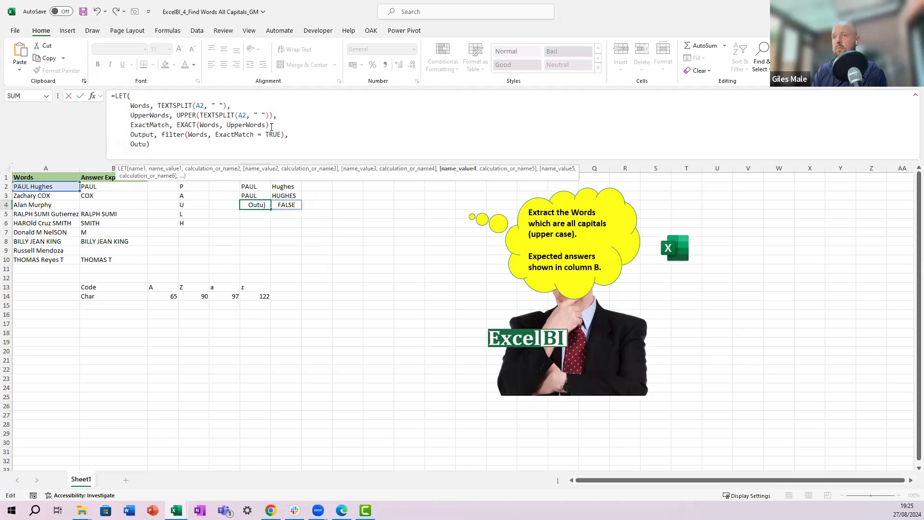
{"action": "key", "text": "BackSpace"}
{"action": "key", "text": "BackSpace"}
{"action": "key", "text": "BackSpace"}
{"action": "type", "text": "put"}
{"action": "key", "text": "Return"}
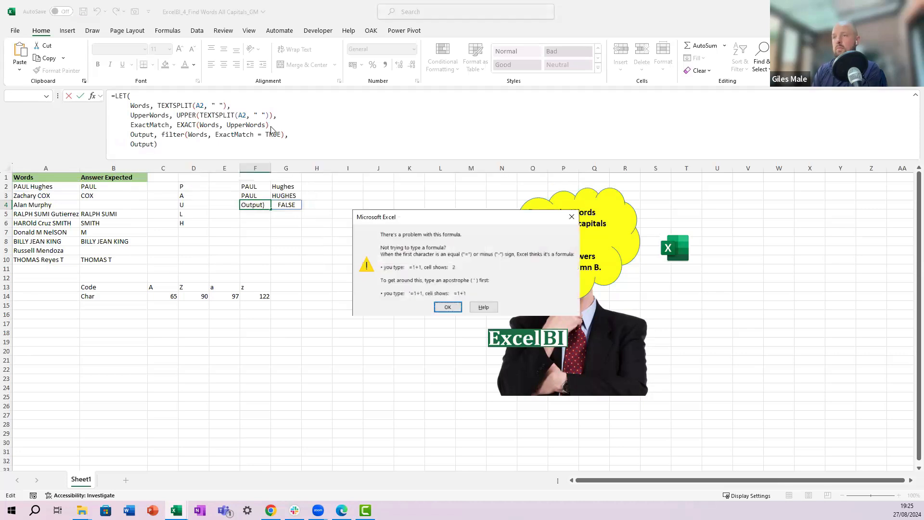
{"action": "key", "text": "Return"}
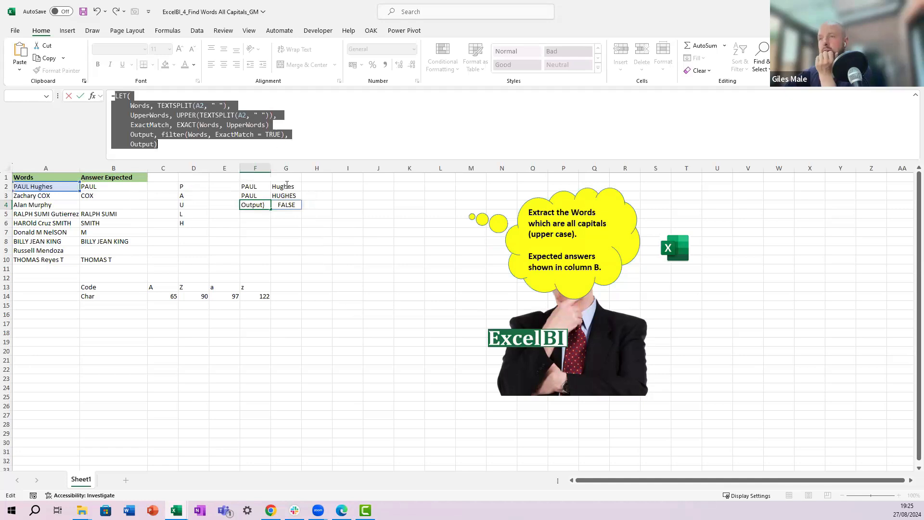
Step: Review the FILTER line's arguments, keep a comma after it, and clear the final Output line of the LET formula
{"action": "left_click", "coordinate": [231, 134]}
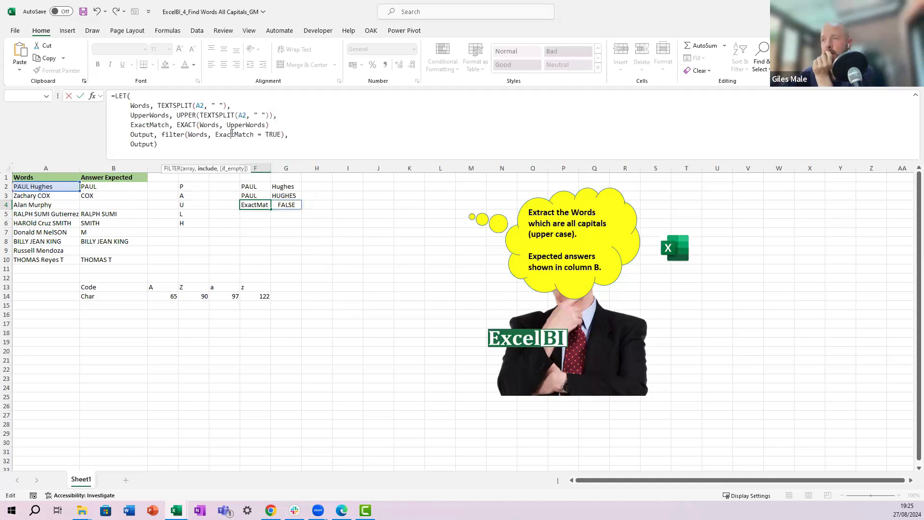
{"action": "left_click", "coordinate": [146, 134]}
{"action": "left_click", "coordinate": [181, 135]}
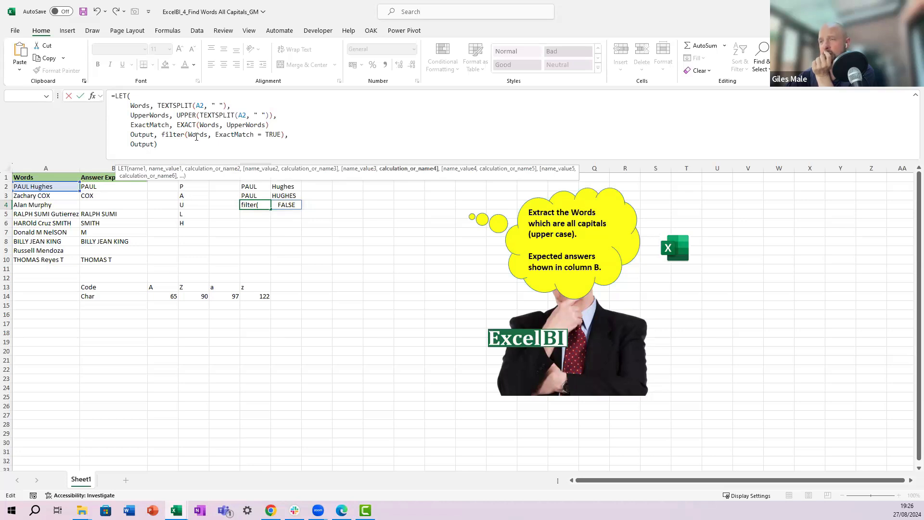
{"action": "left_click", "coordinate": [214, 136]}
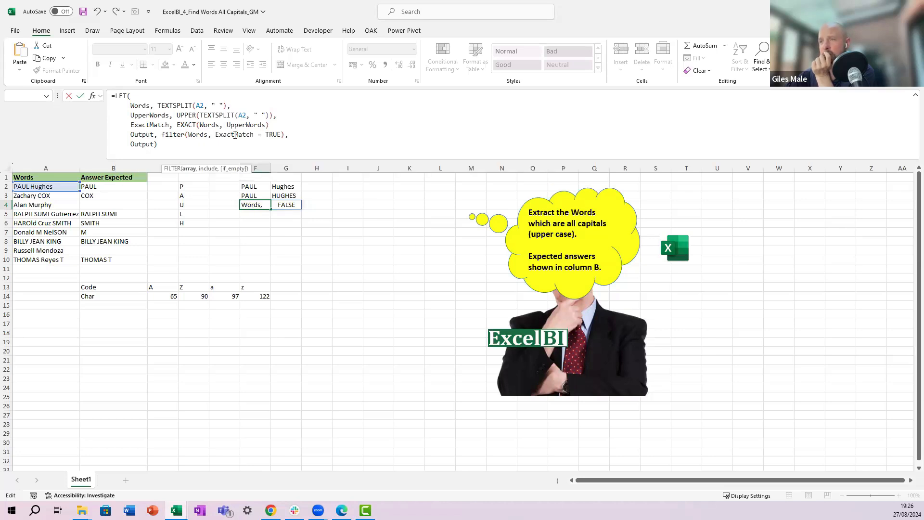
{"action": "left_click", "coordinate": [236, 135]}
{"action": "left_click", "coordinate": [285, 136]}
{"action": "type", "text": ","}
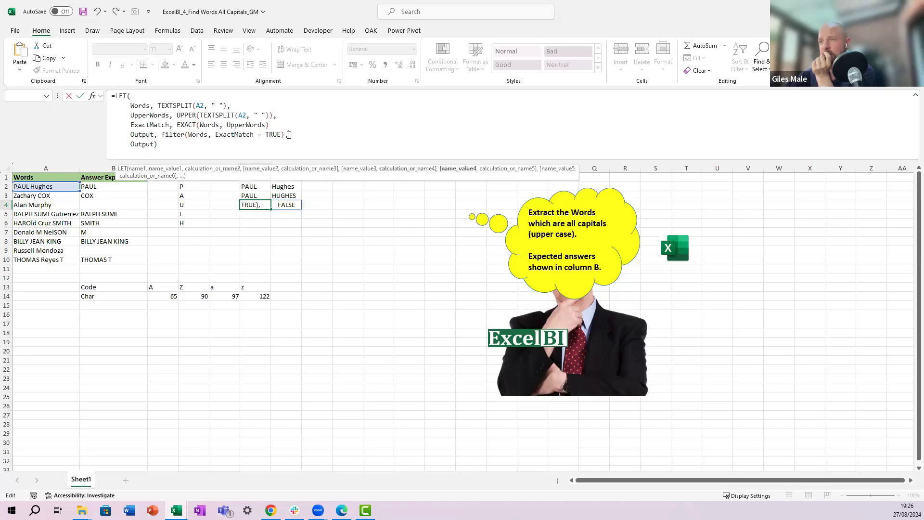
{"action": "left_click", "coordinate": [154, 146]}
{"action": "key", "text": "shift+Right"}
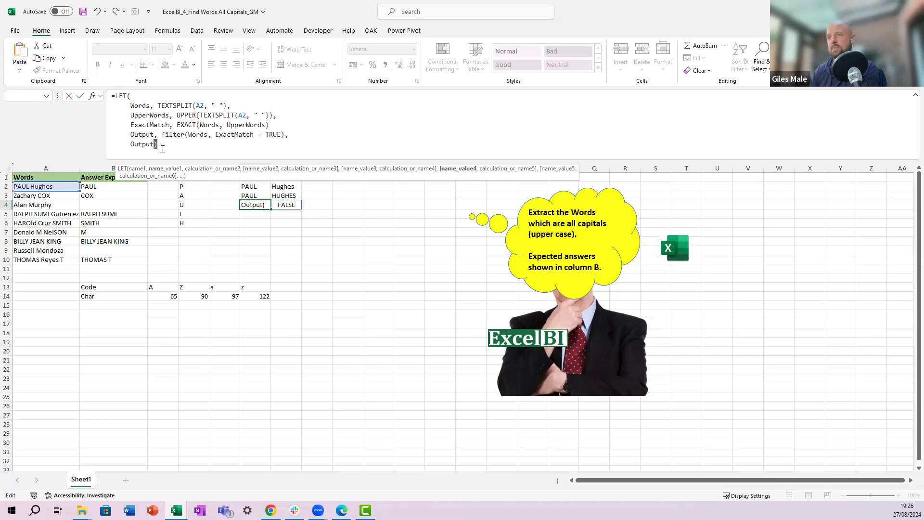
{"action": "key", "text": "BackSpace"}
{"action": "key", "text": "BackSpace"}
{"action": "key", "text": "BackSpace"}
{"action": "key", "text": "BackSpace"}
{"action": "key", "text": "BackSpace"}
{"action": "key", "text": "BackSpace"}
{"action": "key", "text": "BackSpace"}
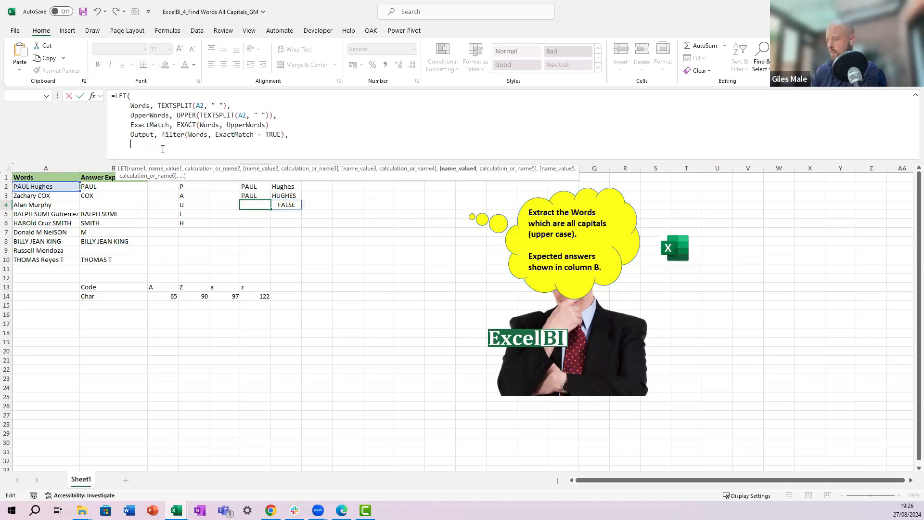
Step: Add a comma after the ExactMatch line, end the LET formula with Output, and enter it in F4
{"action": "type", "text": "out"}
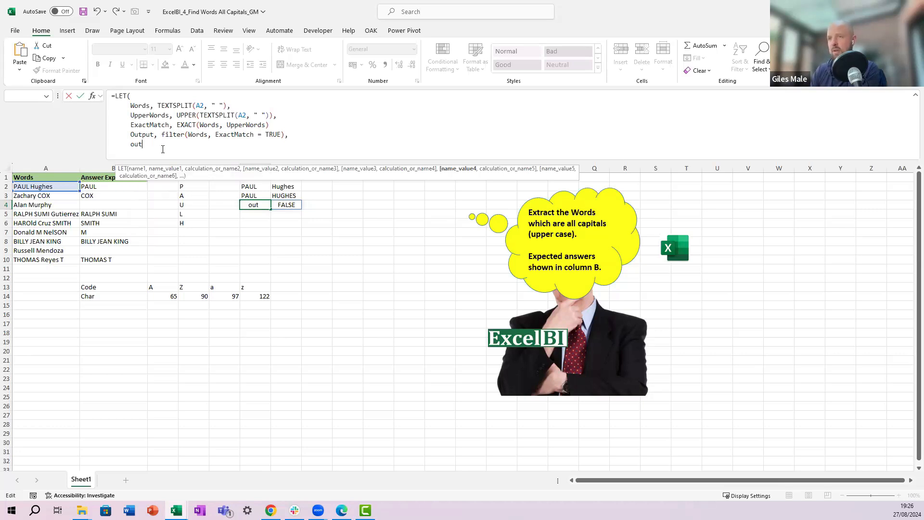
{"action": "type", "text": "pu"}
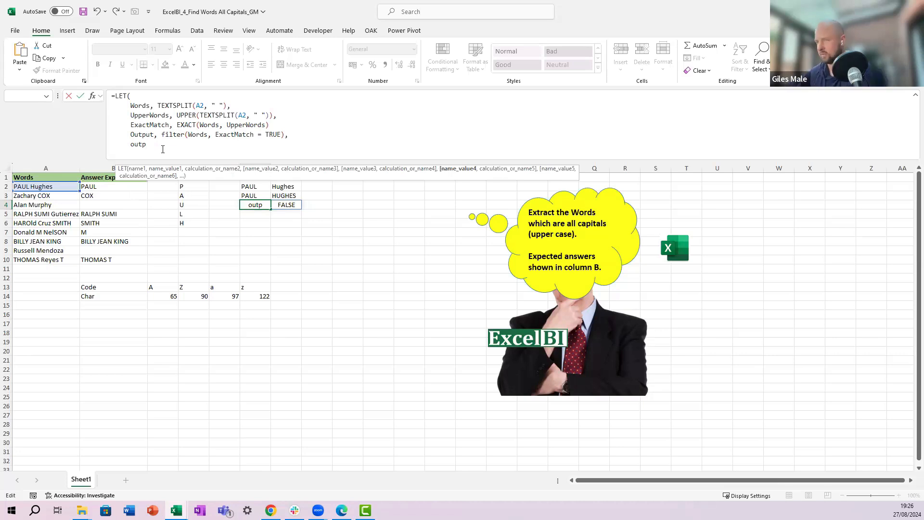
{"action": "left_click", "coordinate": [279, 127]}
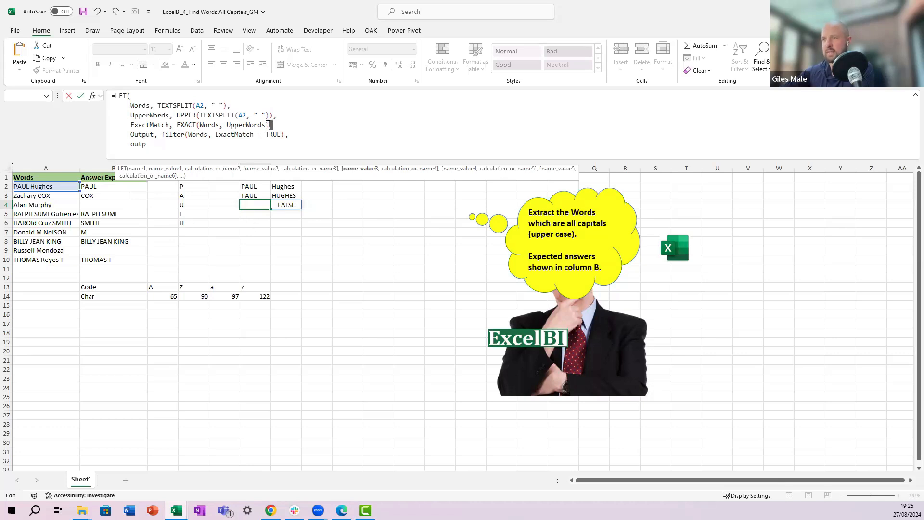
{"action": "type", "text": ")"}
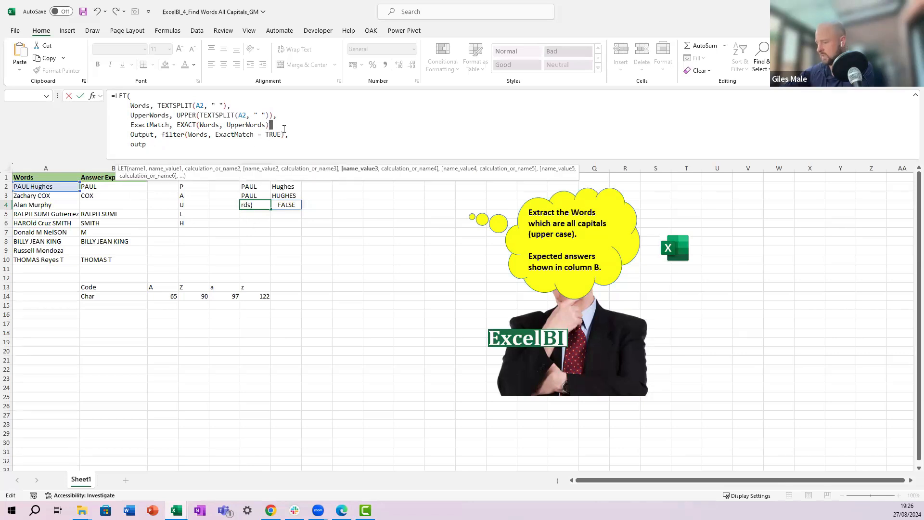
{"action": "type", "text": ","}
{"action": "left_click", "coordinate": [153, 142]}
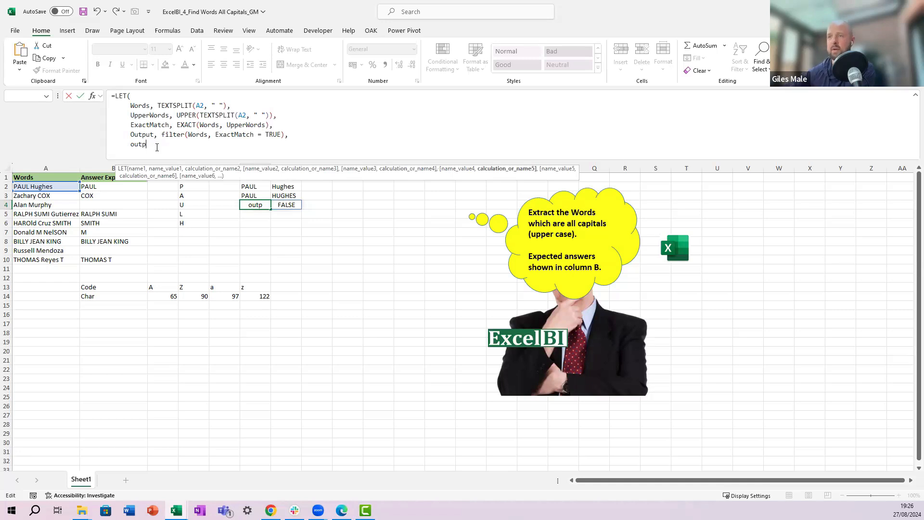
{"action": "key", "text": "BackSpace"}
{"action": "key", "text": "Tab"}
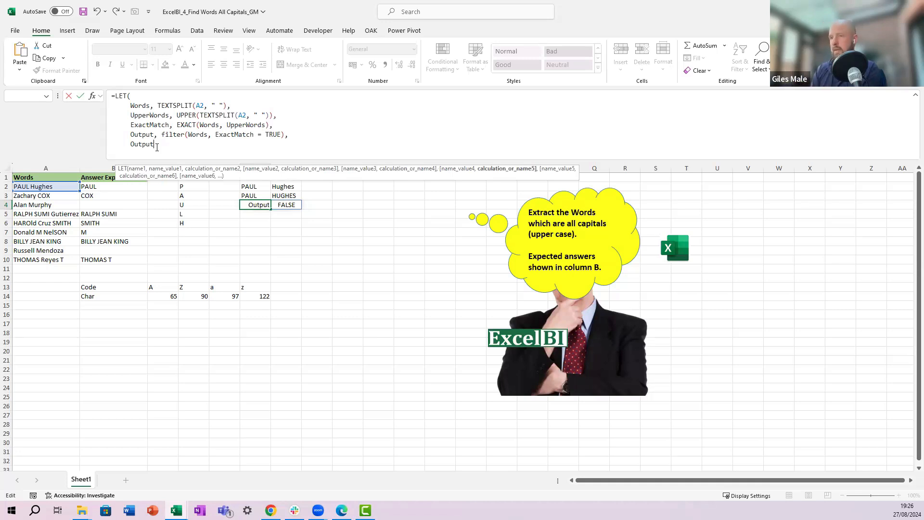
{"action": "key", "text": "ctrl+Return"}
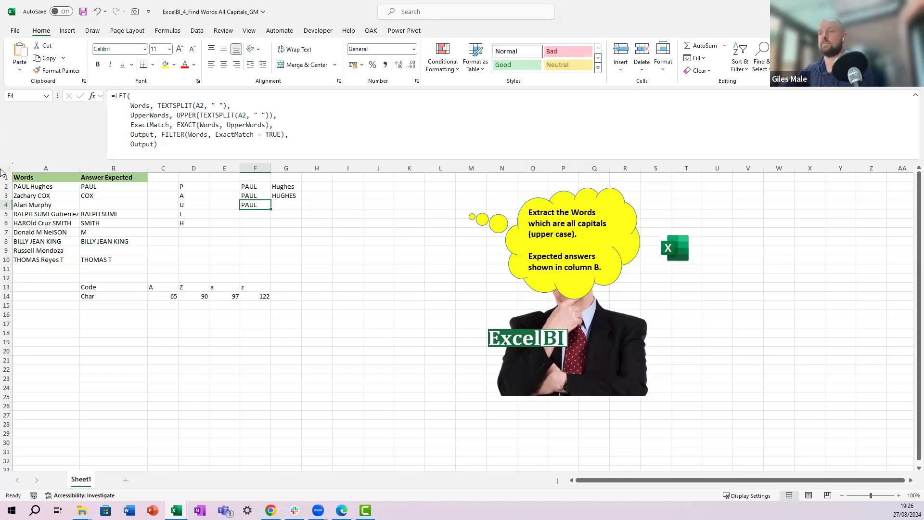
Step: Clear column F's test results and fill the LET formula into F2:F10
{"action": "left_click_drag", "start_coordinate": [266, 184], "coordinate": [275, 259]}
{"action": "key", "text": "Delete"}
{"action": "left_click", "coordinate": [250, 206]}
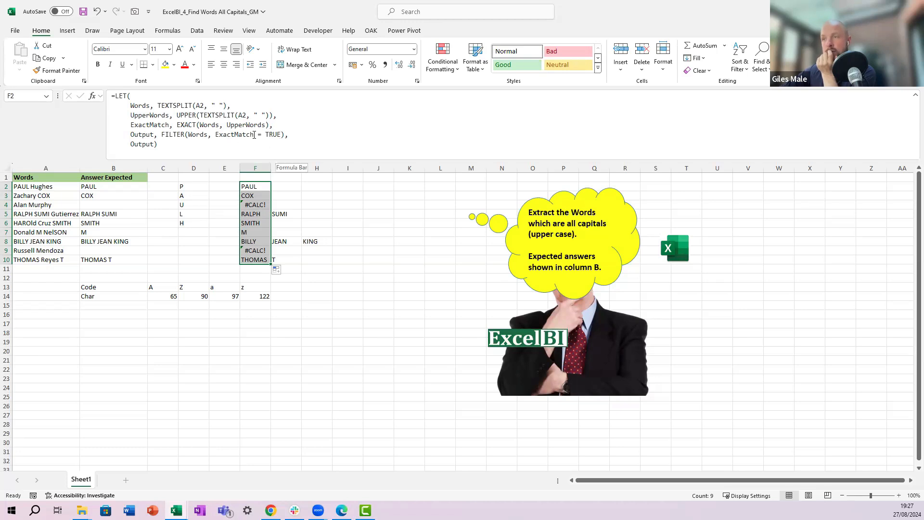
Step: Add an empty string "" as FILTER's if_empty argument in F2's LET formula
{"action": "left_click", "coordinate": [283, 136]}
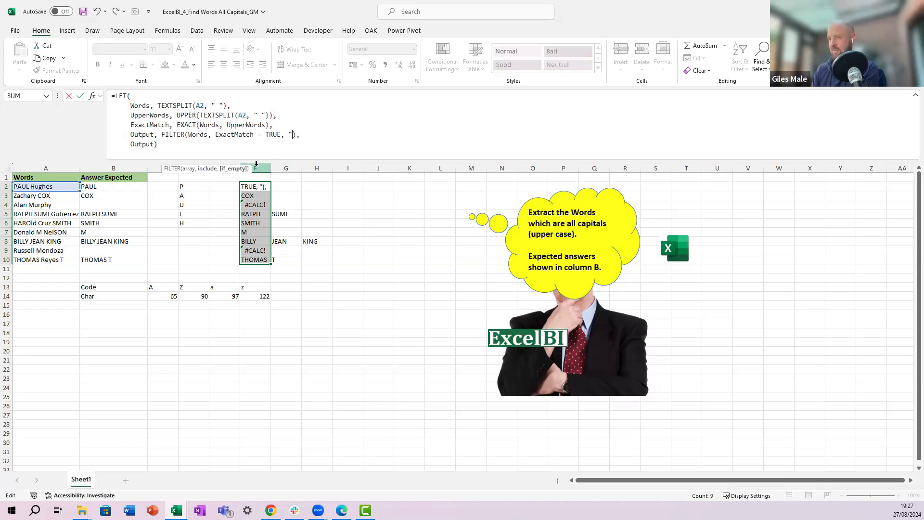
{"action": "key", "text": "Return"}
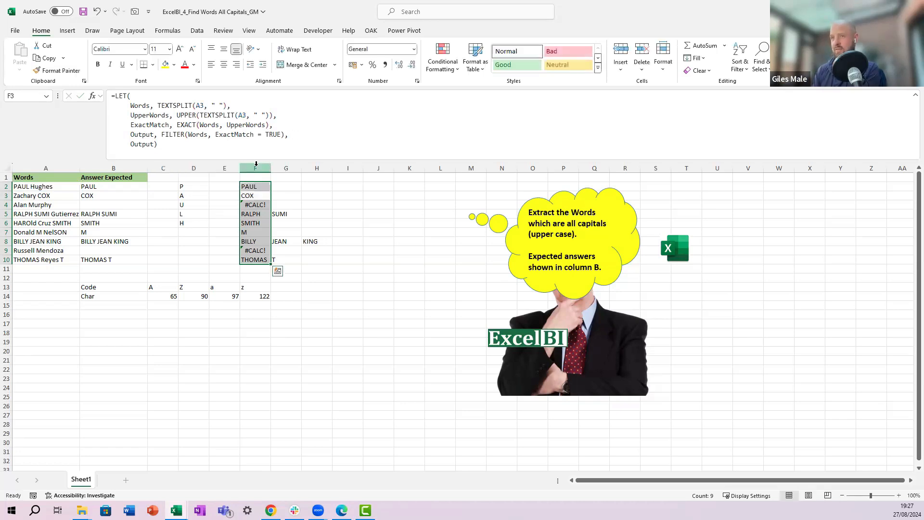
{"action": "key", "text": "Up"}
{"action": "key", "text": "Down"}
{"action": "key", "text": "Up"}
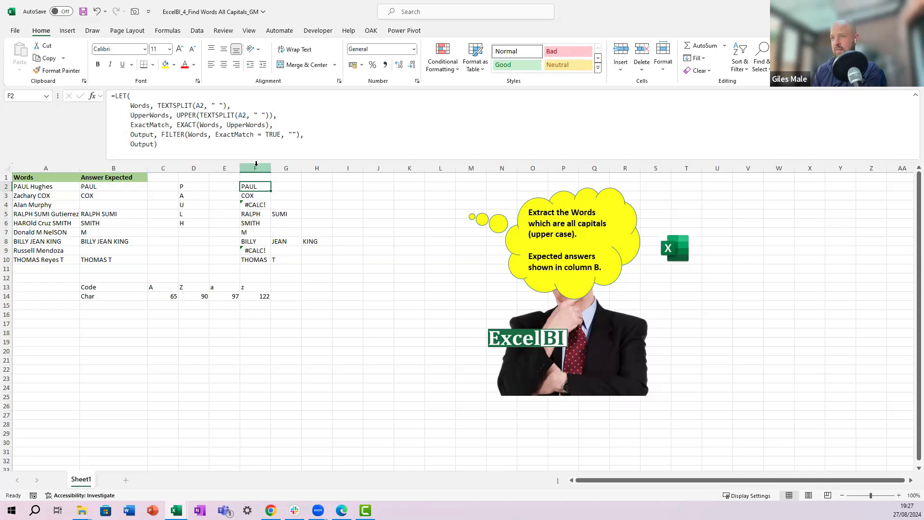
Step: Paste the updated formula from F2 down through F10
{"action": "key", "text": "ctrl+shift+Down"}
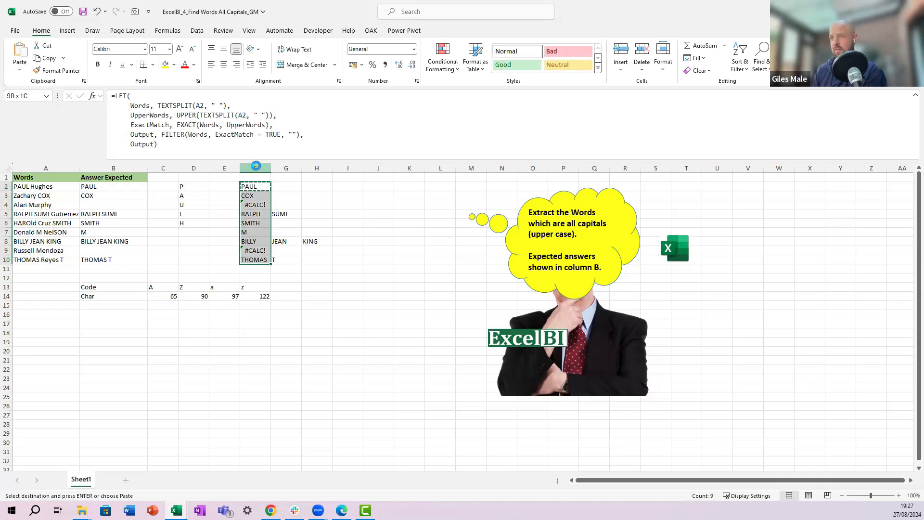
{"action": "key", "text": "ctrl+v"}
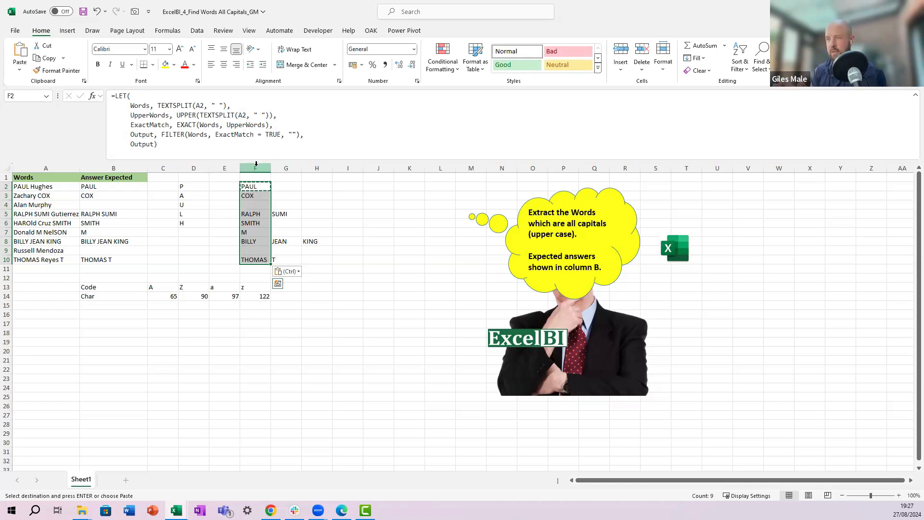
{"action": "key", "text": "Up"}
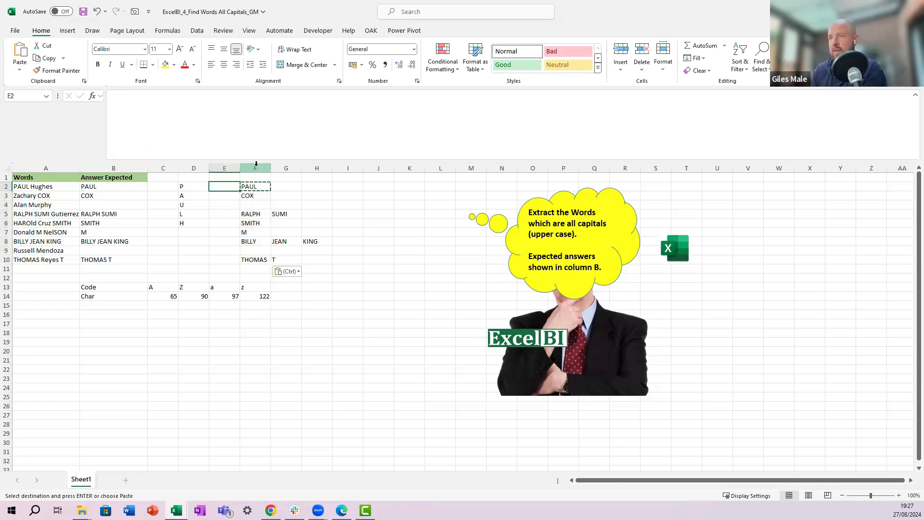
{"action": "key", "text": "Down"}
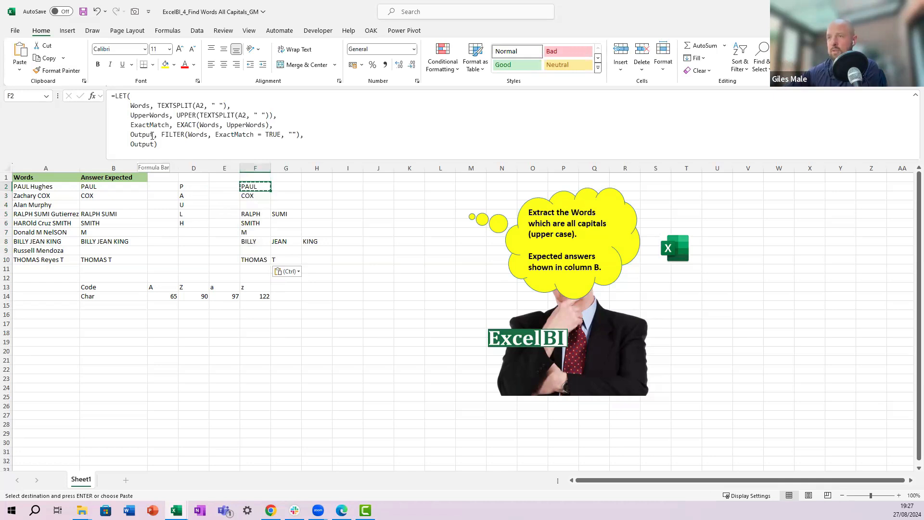
Step: Rename the FILTER result variable from Output to SplitOutput in F2's LET formula, leaving Output as the final line
{"action": "left_click", "coordinate": [131, 134]}
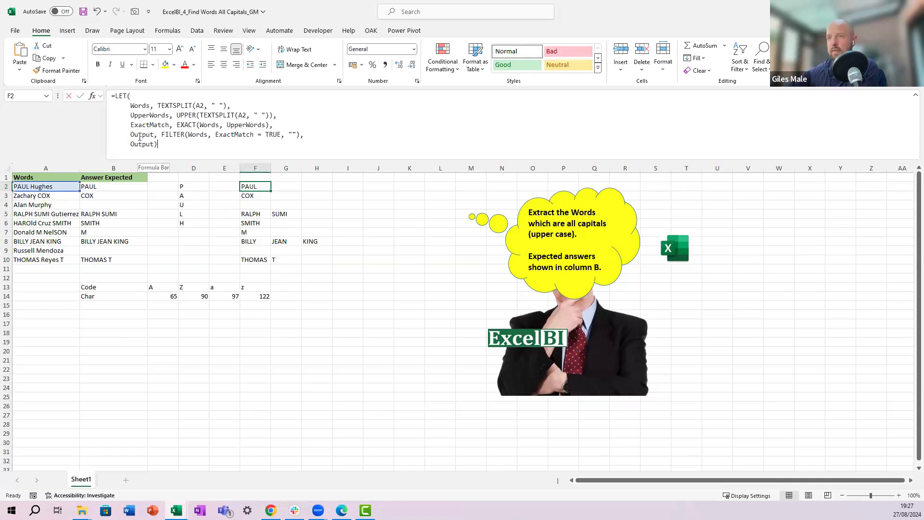
{"action": "type", "text": "Split"}
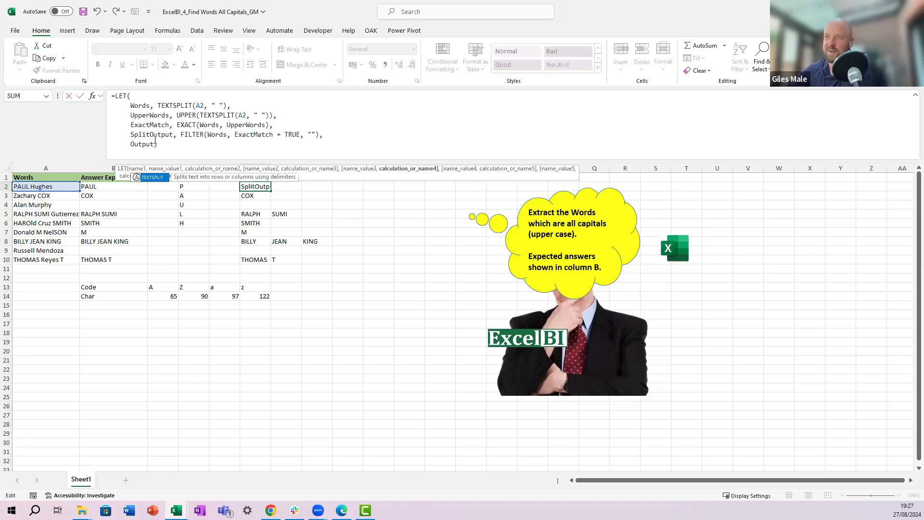
{"action": "left_click", "coordinate": [137, 145]}
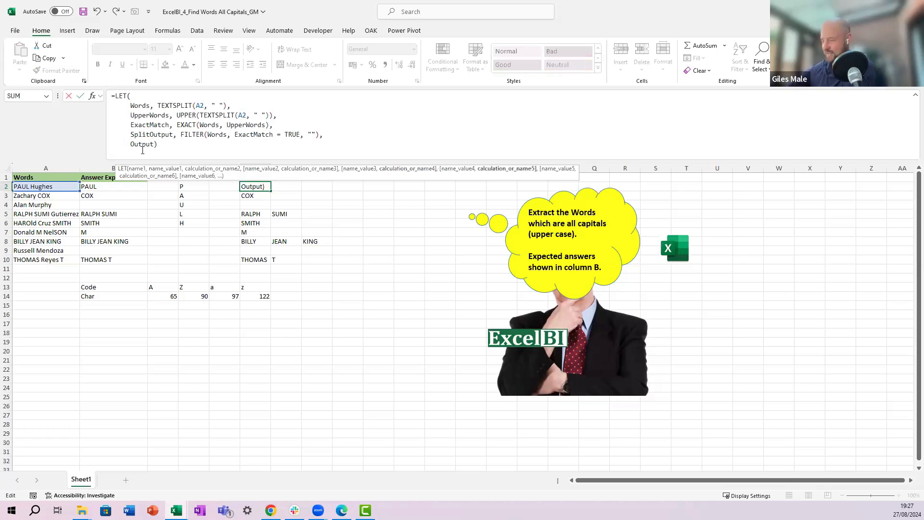
{"action": "type", "text": "Split"}
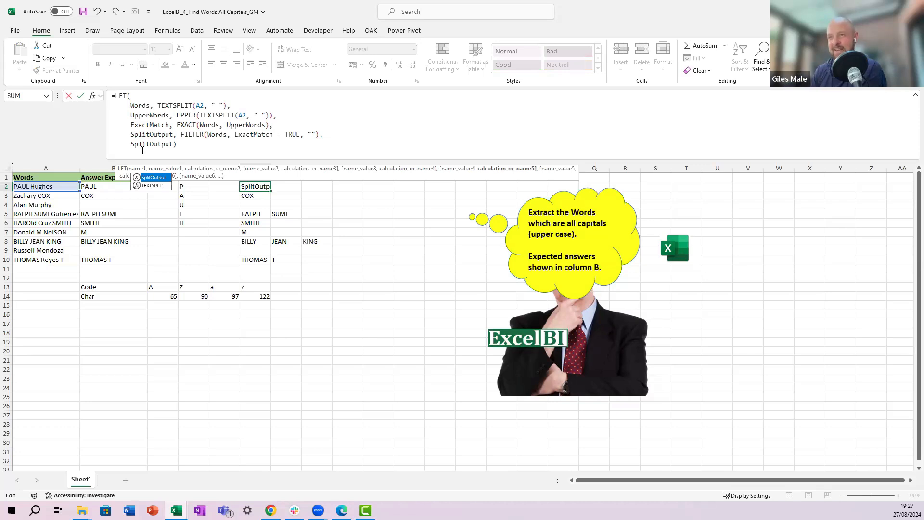
{"action": "key", "text": "Tab"}
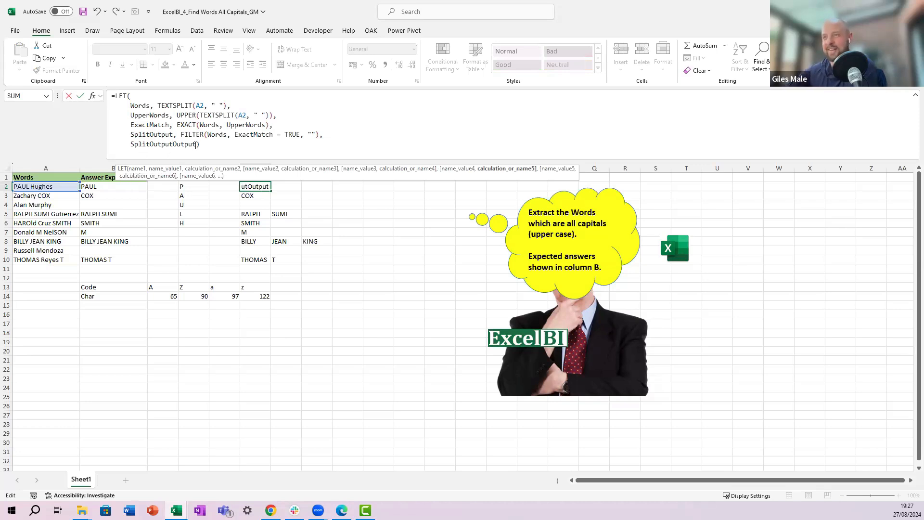
{"action": "left_click", "coordinate": [197, 144]}
{"action": "left_click", "coordinate": [173, 143]}
{"action": "left_click_drag", "start_coordinate": [173, 143], "coordinate": [132, 143]}
{"action": "key", "text": "Delete"}
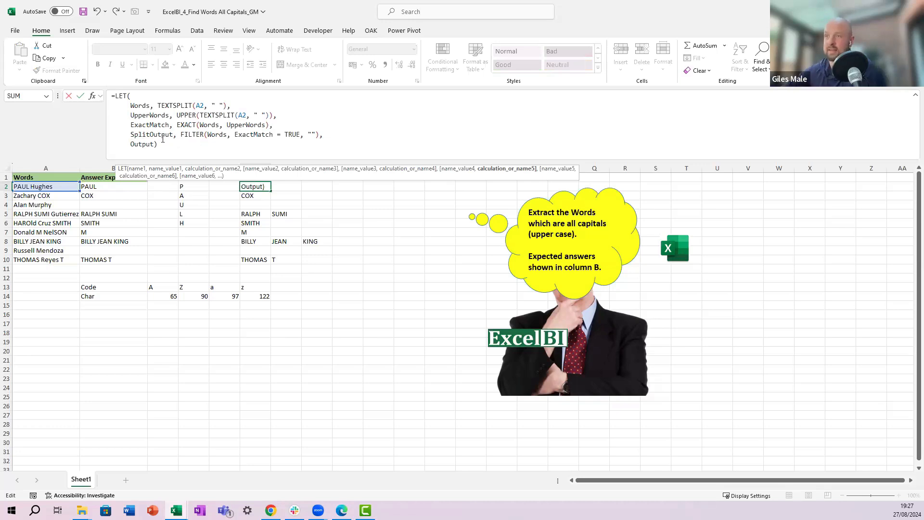
Step: Define Output in F2's LET formula as TEXTJOIN with a space delimiter, TRUE for ignore_empty, and SplitOutput
{"action": "left_click", "coordinate": [154, 143]}
{"action": "type", "text": ", "}
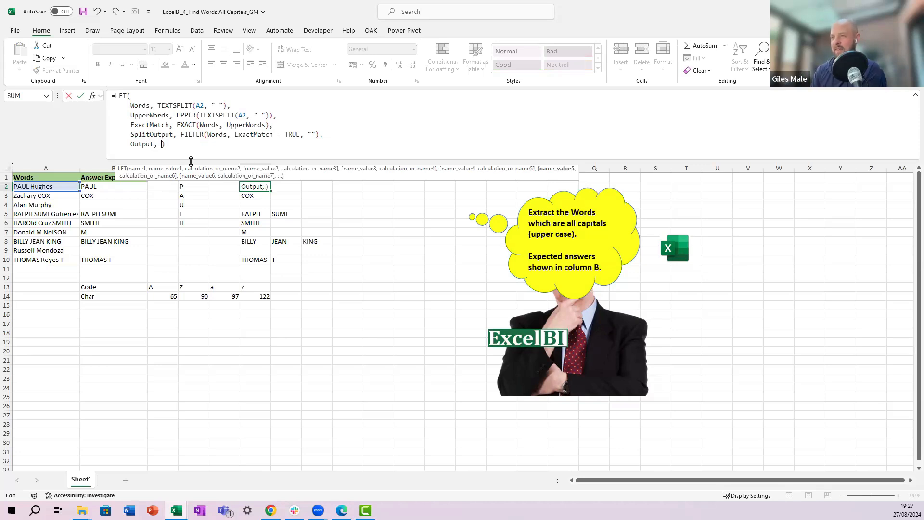
{"action": "type", "text": "textjoin"}
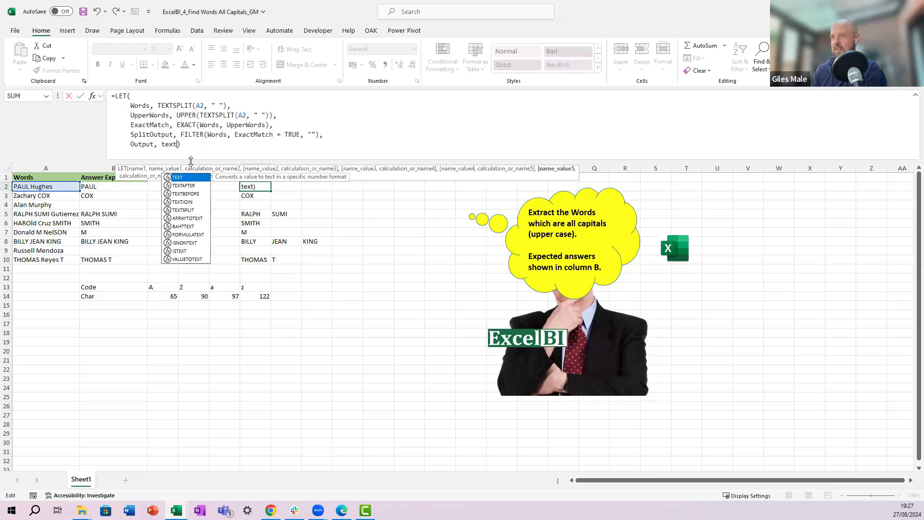
{"action": "type", "text": "("}
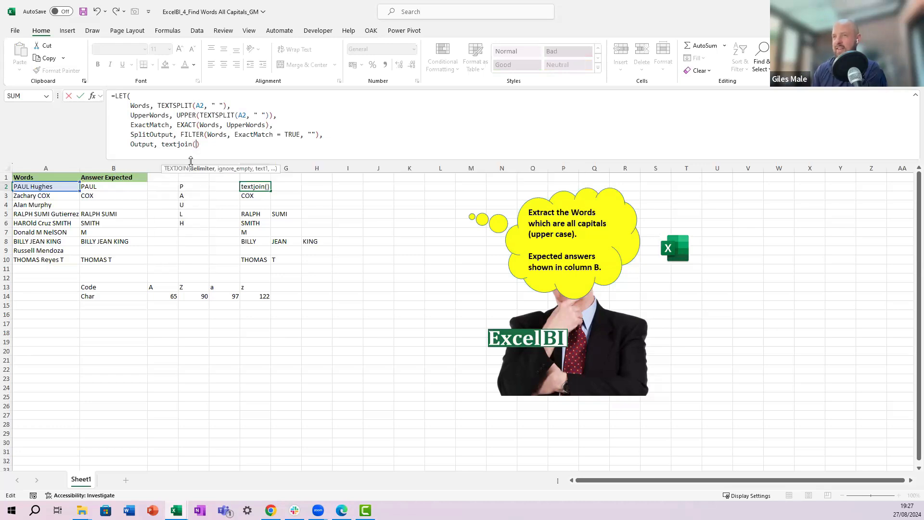
{"action": "type", "text": "Sp"}
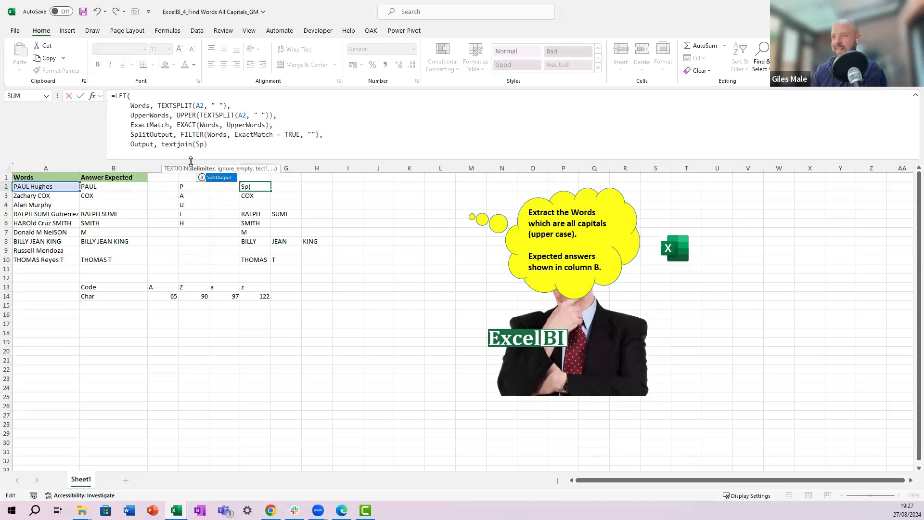
{"action": "key", "text": "Tab"}
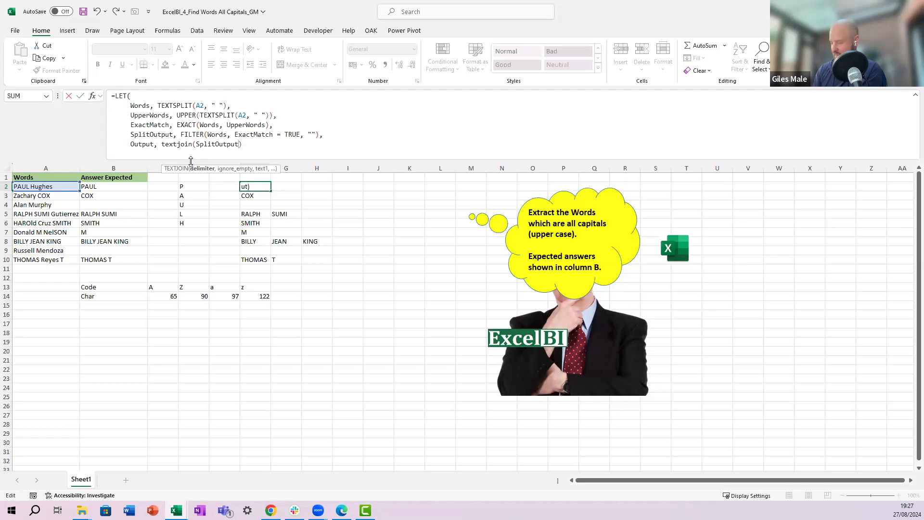
{"action": "type", "text": ","}
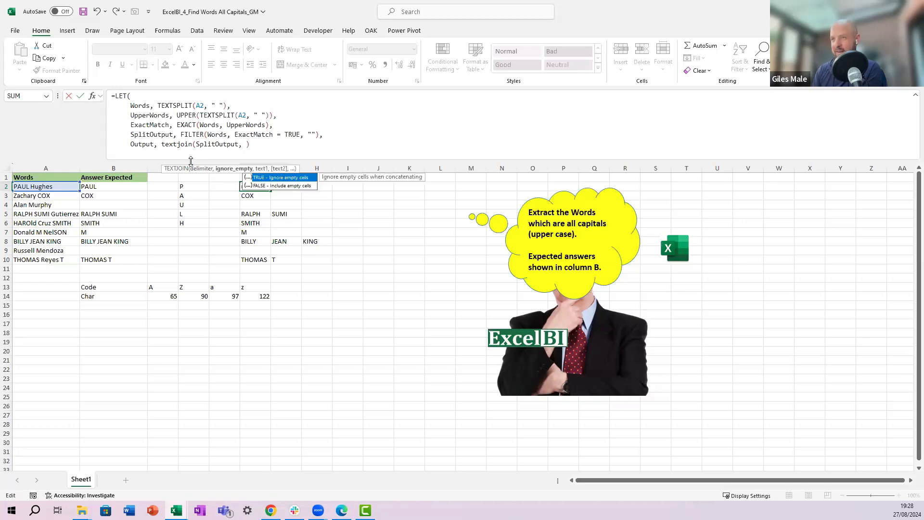
{"action": "key", "text": "BackSpace"}
{"action": "key", "text": "BackSpace"}
{"action": "key", "text": "BackSpace"}
{"action": "key", "text": "BackSpace"}
{"action": "key", "text": "BackSpace"}
{"action": "key", "text": "BackSpace"}
{"action": "key", "text": "BackSpace"}
{"action": "key", "text": "BackSpace"}
{"action": "key", "text": "BackSpace"}
{"action": "key", "text": "BackSpace"}
{"action": "key", "text": "BackSpace"}
{"action": "key", "text": "BackSpace"}
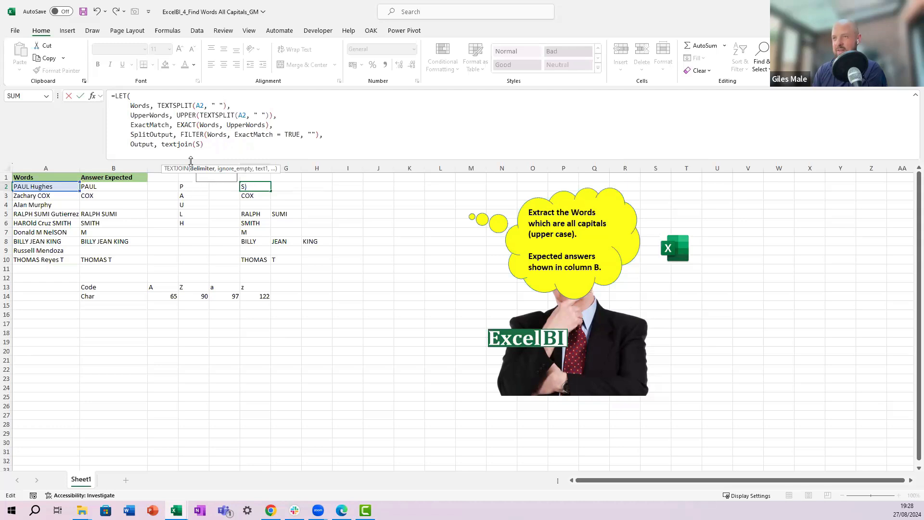
{"action": "key", "text": "BackSpace"}
{"action": "type", "text": "\" \","}
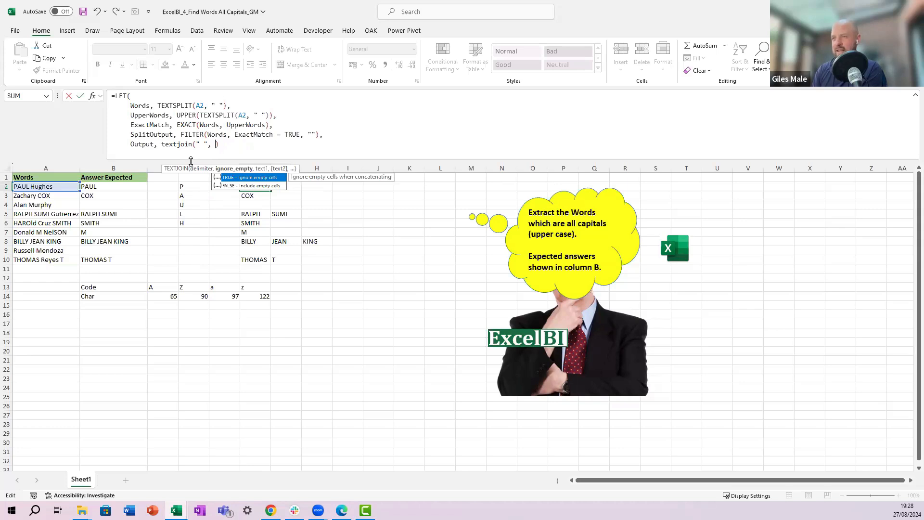
{"action": "type", "text": "true"}
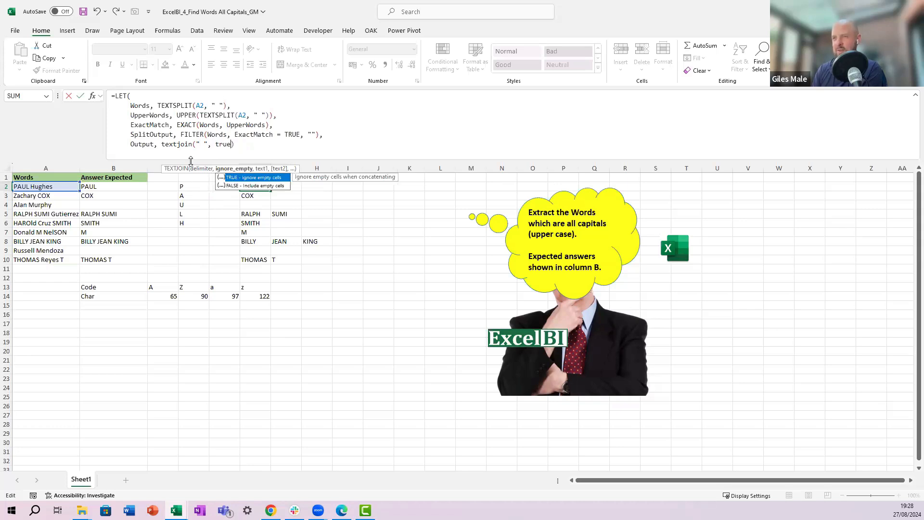
{"action": "type", "text": ","}
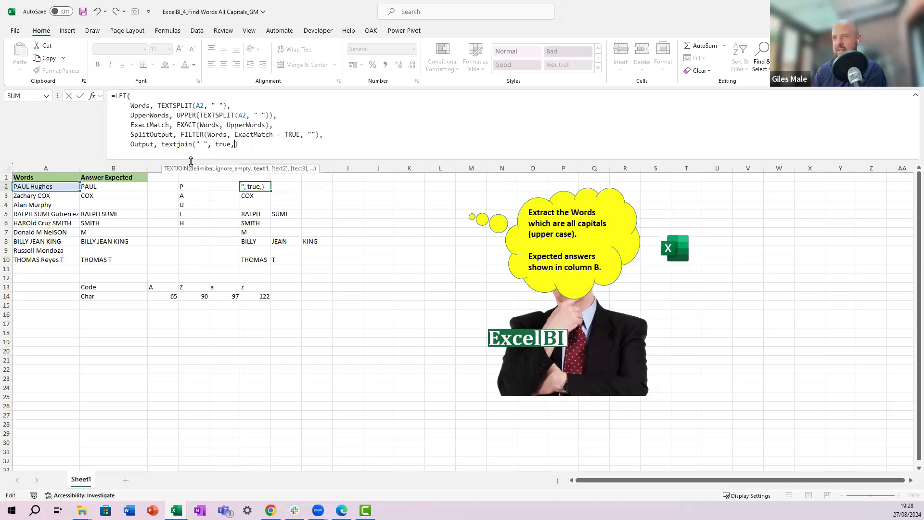
{"action": "type", "text": "Split"}
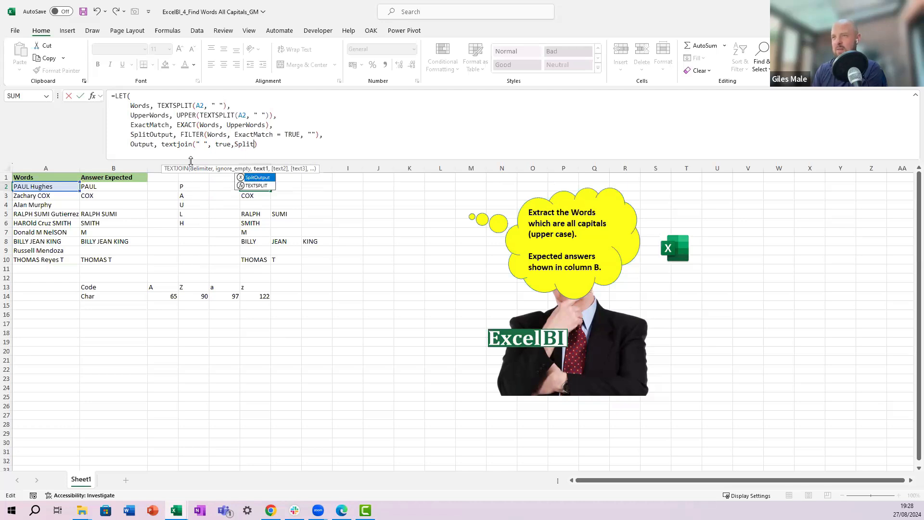
{"action": "key", "text": "Tab"}
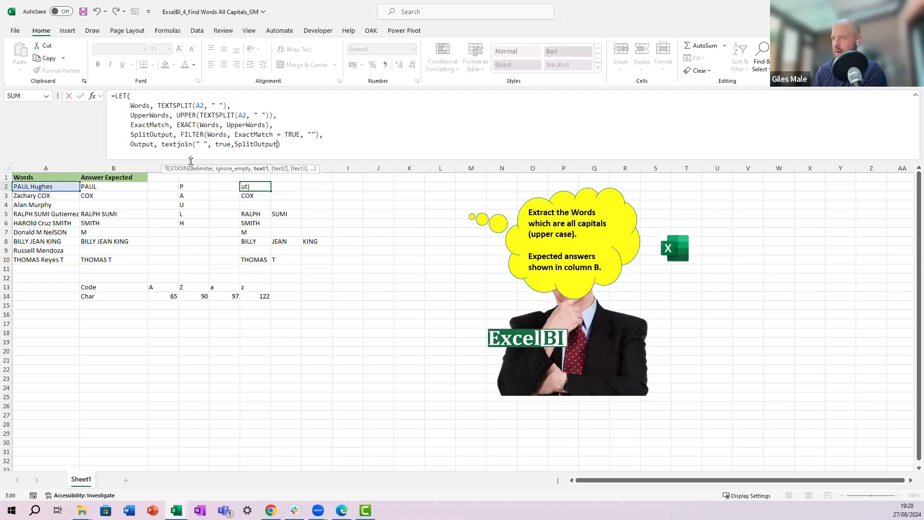
{"action": "type", "text": ")"}
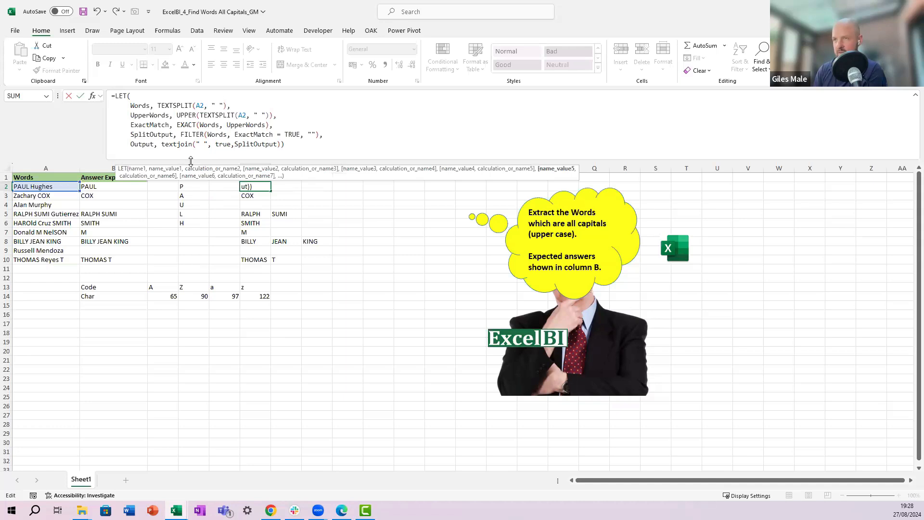
{"action": "type", "text": ","}
Step: Add Output as the LET formula's final line on a new line and commit it
{"action": "key", "text": "alt+Return"}
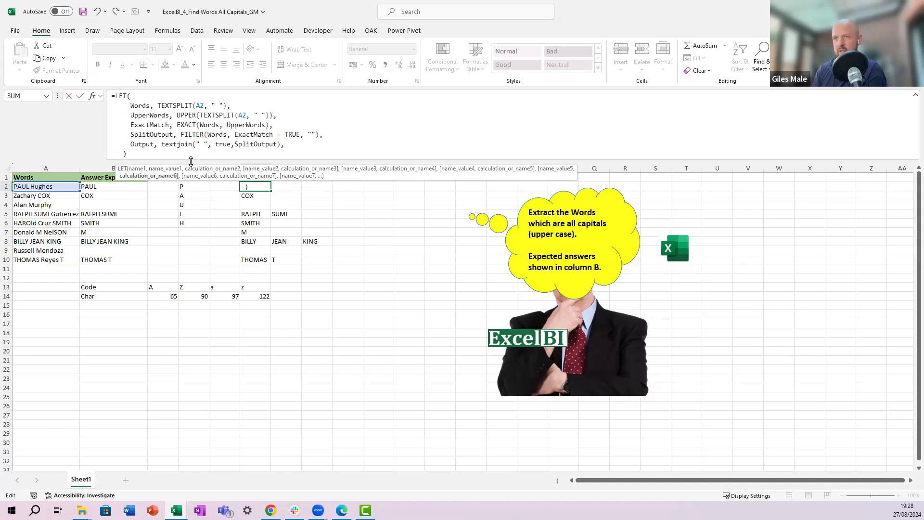
{"action": "type", "text": "Output"}
{"action": "key", "text": "ctrl+Return"}
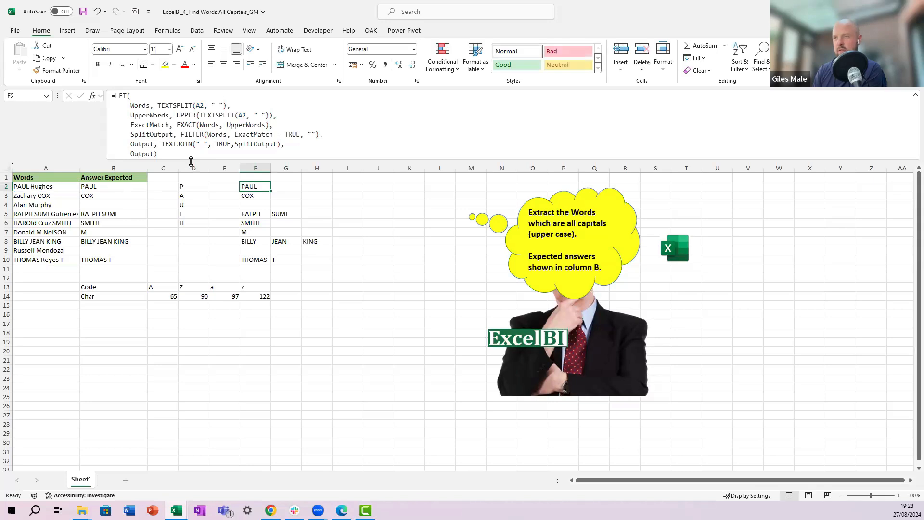
Step: Copy the updated formula from F2 down through F10
{"action": "key", "text": "ctrl+c"}
{"action": "key", "text": "shift+Down"}
{"action": "key", "text": "shift+Down"}
{"action": "key", "text": "shift+Down"}
{"action": "key", "text": "shift+Down"}
{"action": "key", "text": "shift+Down"}
{"action": "key", "text": "shift+Down"}
{"action": "key", "text": "shift+Down"}
{"action": "key", "text": "shift+Down"}
{"action": "key", "text": "ctrl+v"}
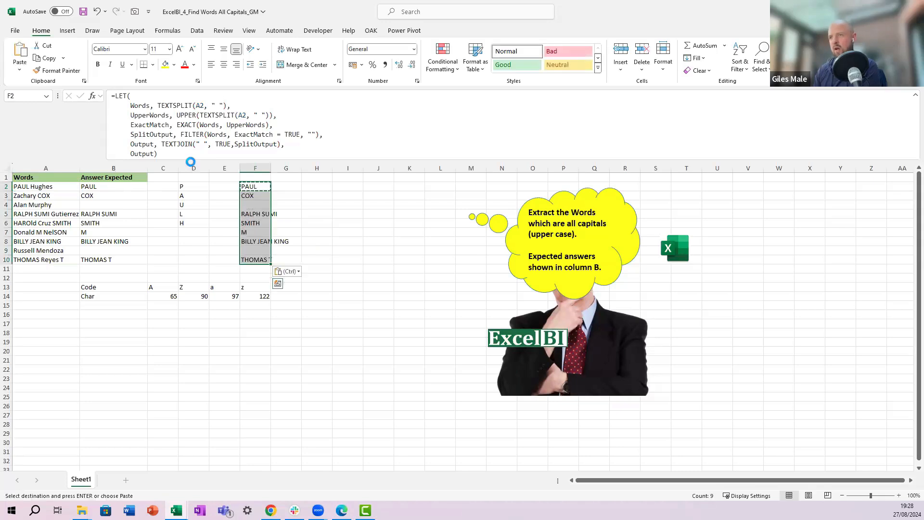
{"action": "key", "text": "shift+Up"}
{"action": "key", "text": "shift+Up"}
{"action": "key", "text": "shift+Up"}
{"action": "key", "text": "shift+Up"}
{"action": "key", "text": "shift+Up"}
{"action": "key", "text": "shift+Up"}
{"action": "key", "text": "shift+Up"}
{"action": "key", "text": "shift+Up"}
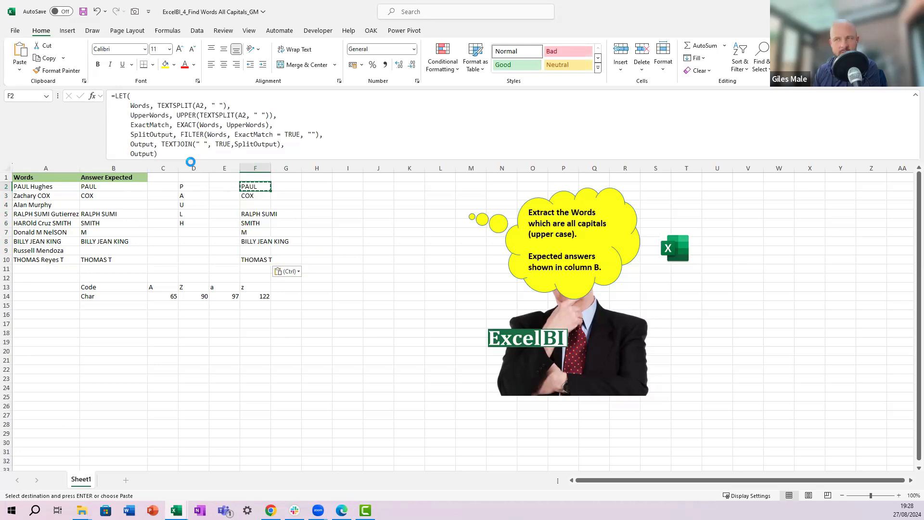
{"action": "key", "text": "Right"}
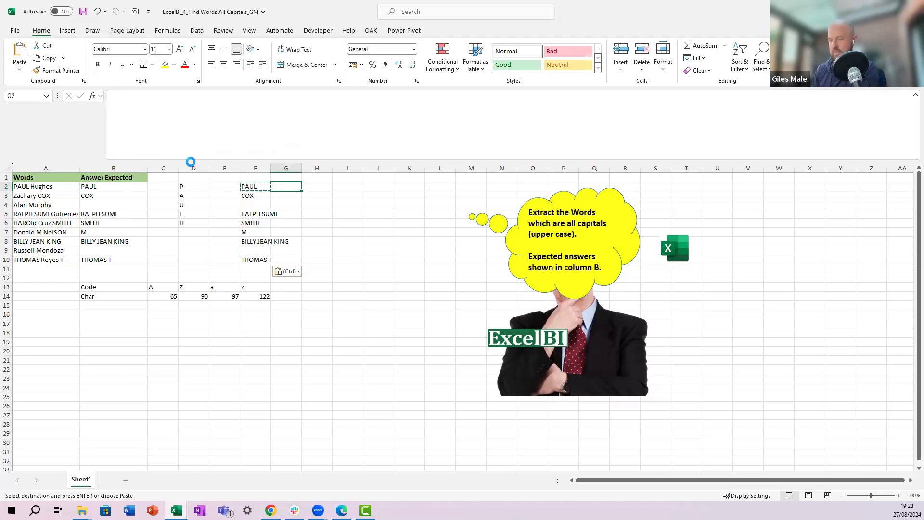
{"action": "key", "text": "Right"}
{"action": "key", "text": "Right"}
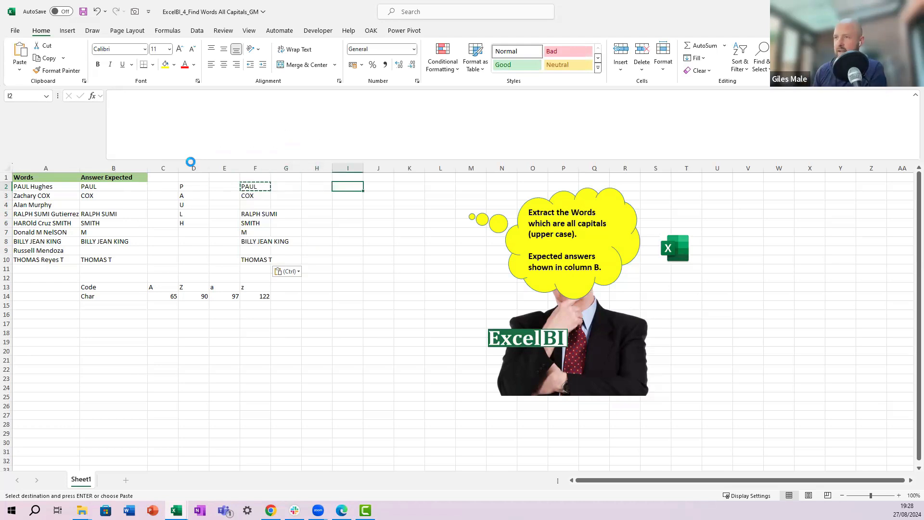
{"action": "key", "text": "Left"}
{"action": "key", "text": "Left"}
{"action": "key", "text": "Left"}
{"action": "key", "text": "Right"}
{"action": "key", "text": "Right"}
{"action": "key", "text": "Right"}
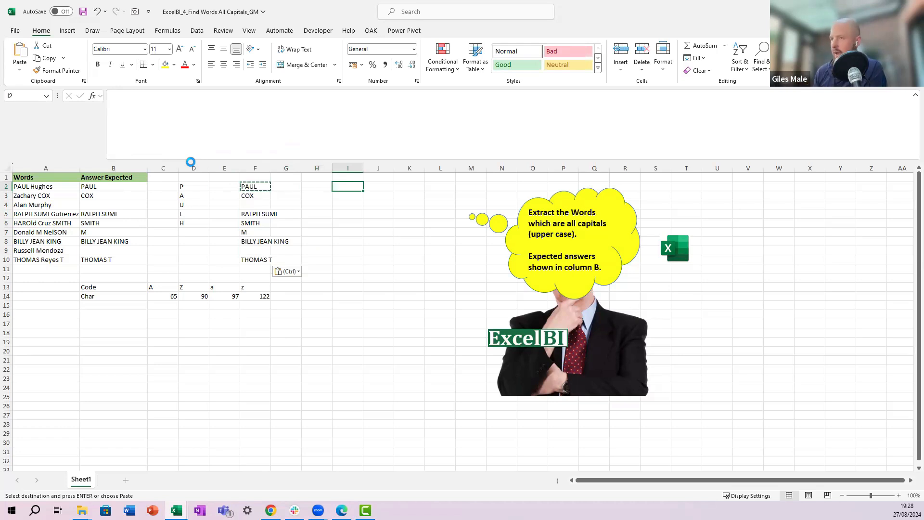
{"action": "key", "text": "Left"}
{"action": "key", "text": "Left"}
{"action": "key", "text": "Left"}
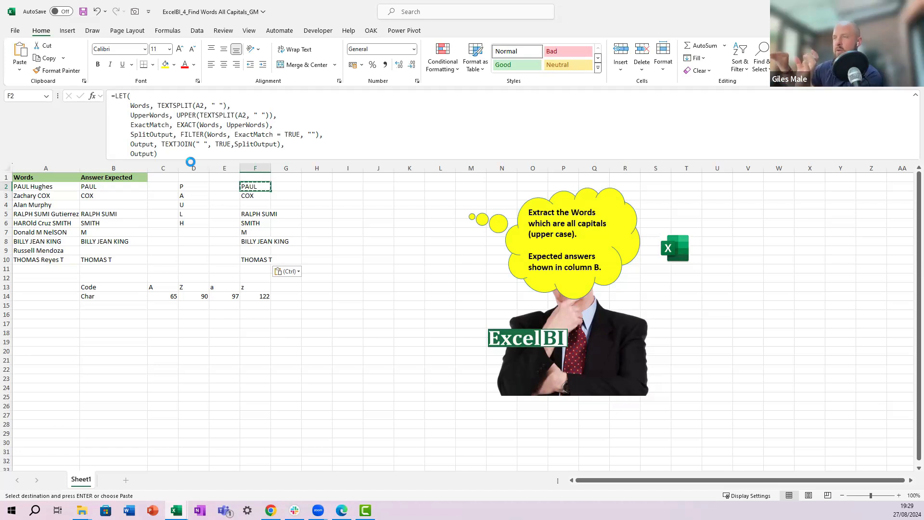
{"action": "key", "text": "Escape"}
{"action": "key", "text": "Right"}
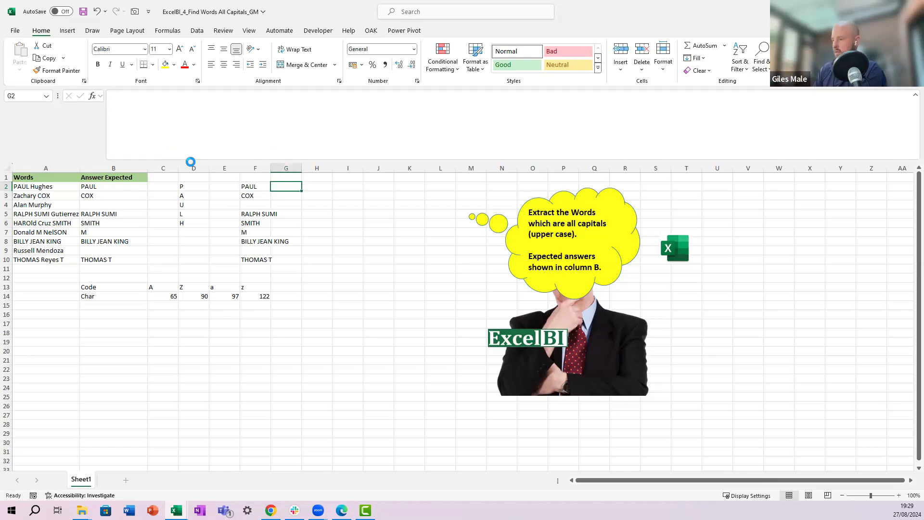
{"action": "key", "text": "Right"}
{"action": "key", "text": "shift+Down"}
{"action": "key", "text": "shift+Down"}
{"action": "key", "text": "shift+Down"}
{"action": "key", "text": "shift+Down"}
{"action": "key", "text": "shift+Down"}
{"action": "key", "text": "shift+Down"}
{"action": "key", "text": "shift+Down"}
{"action": "key", "text": "shift+Down"}
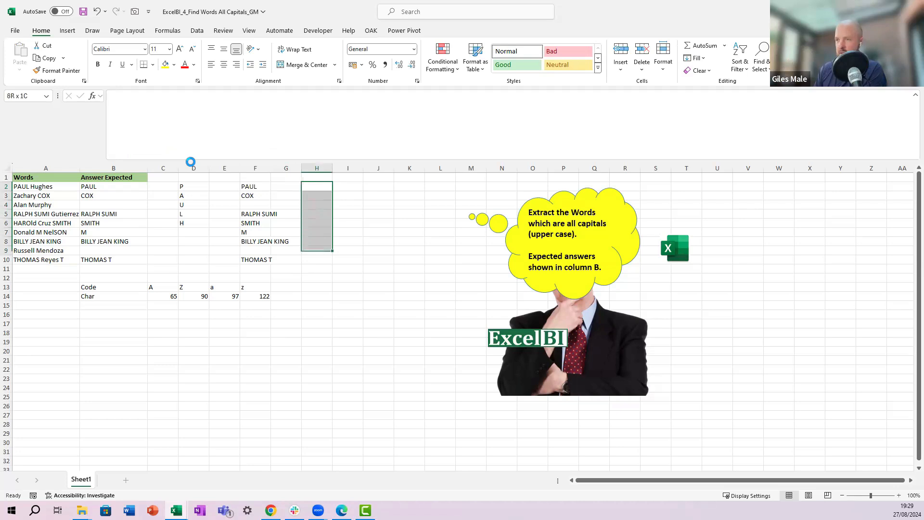
{"action": "key", "text": "Left"}
{"action": "key", "text": "Right"}
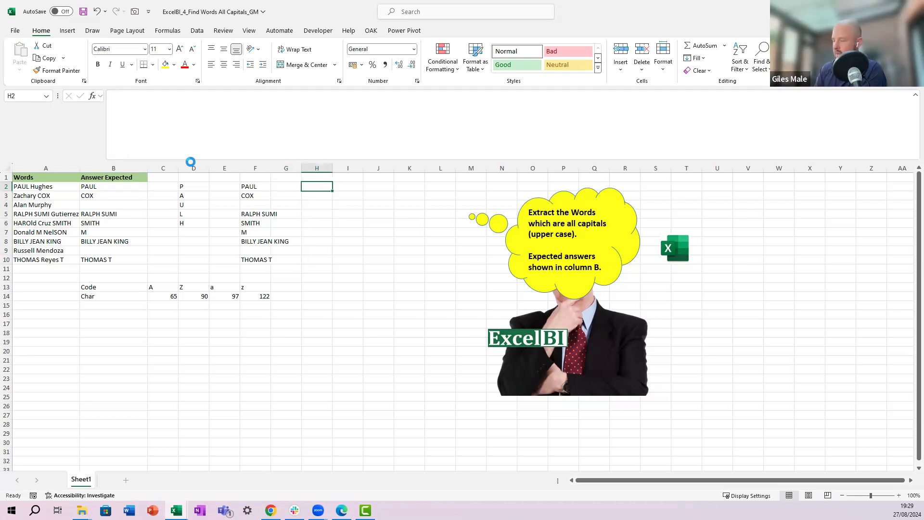
{"action": "type", "text": "=map("}
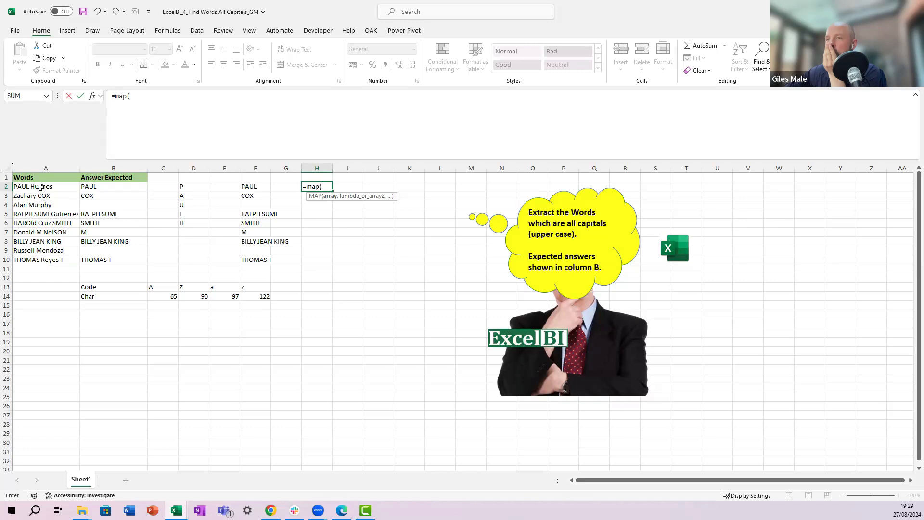
{"action": "left_click_drag", "start_coordinate": [42, 187], "coordinate": [42, 260]}
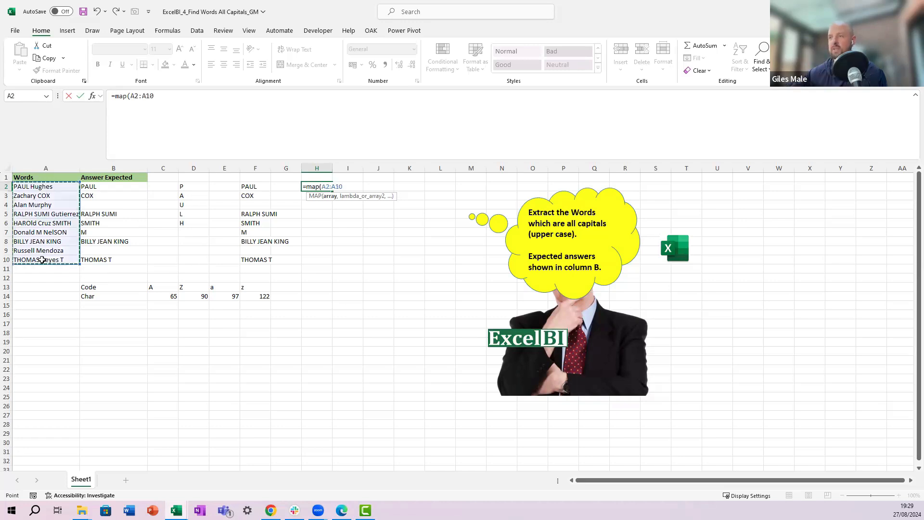
{"action": "type", "text": ", "}
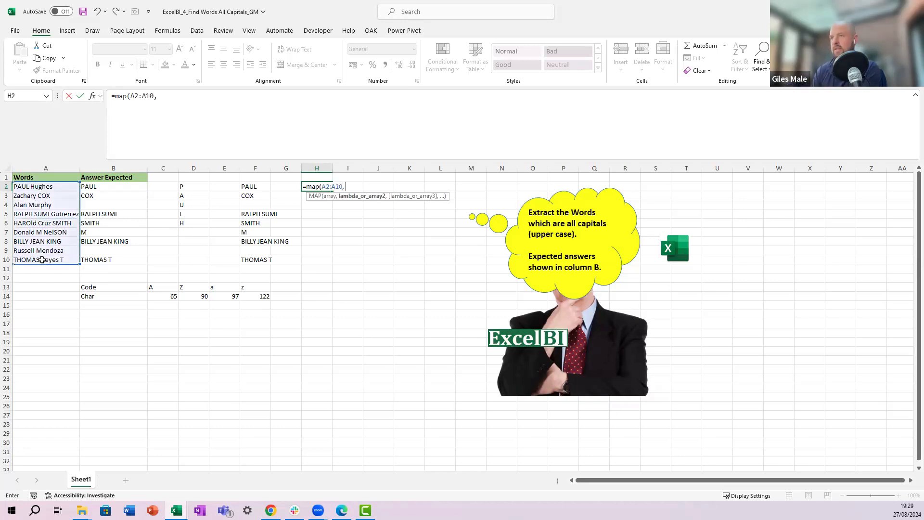
{"action": "type", "text": "lambda("}
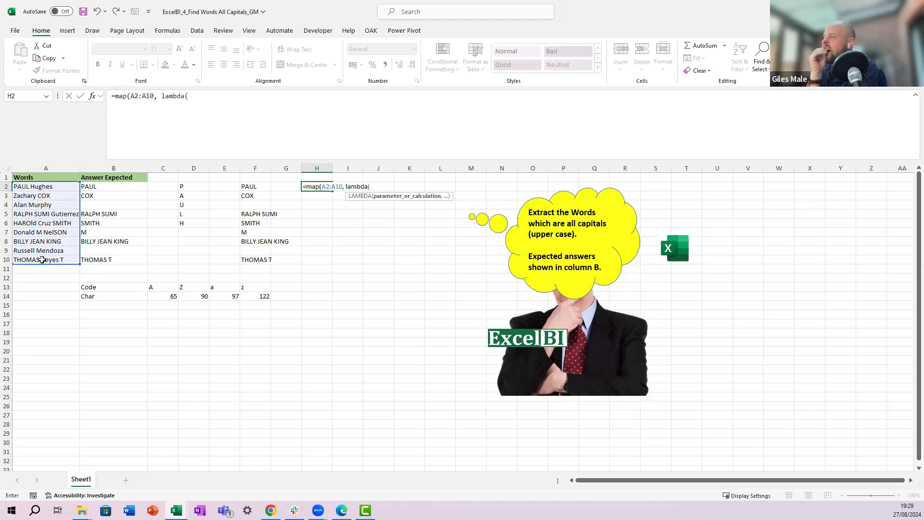
{"action": "key", "text": "Escape"}
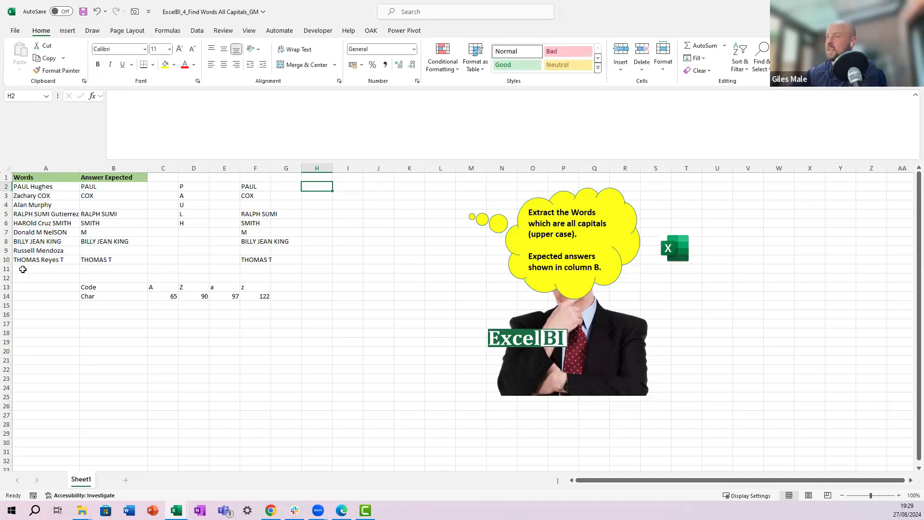
Step: Review the LET formula in F2
{"action": "left_click", "coordinate": [245, 184]}
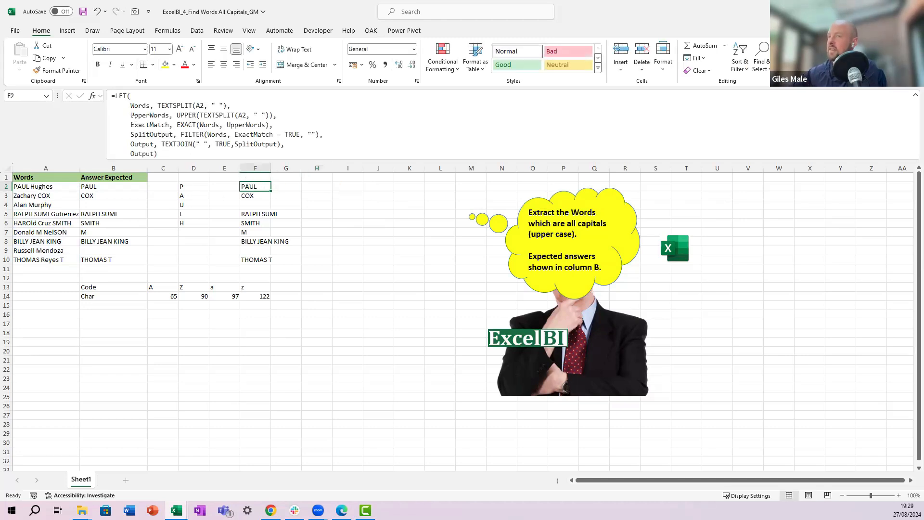
{"action": "left_click_drag", "start_coordinate": [162, 154], "coordinate": [115, 96]}
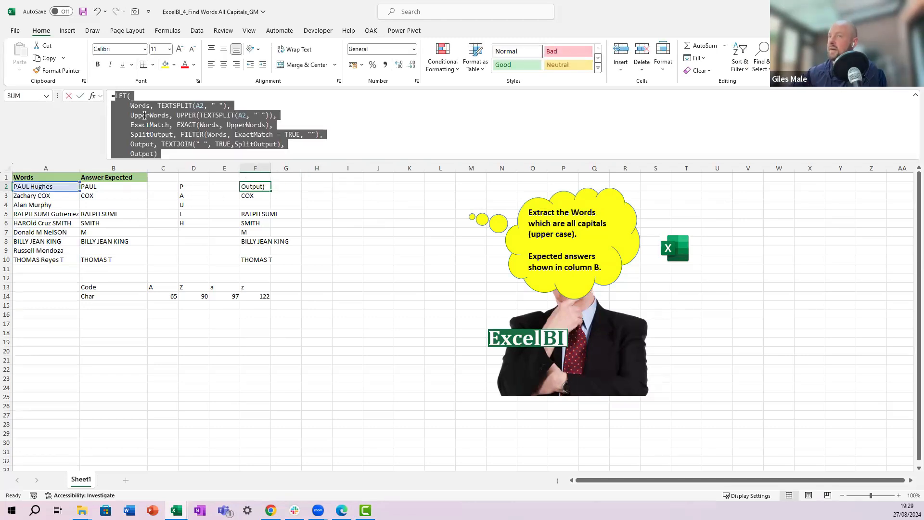
{"action": "key", "text": "Escape"}
Step: Try wrapping the LET formula in MAP over A2:A10 with LAMBDA in H2, then clear H2
{"action": "left_click", "coordinate": [328, 186]}
{"action": "left_click", "coordinate": [212, 124]}
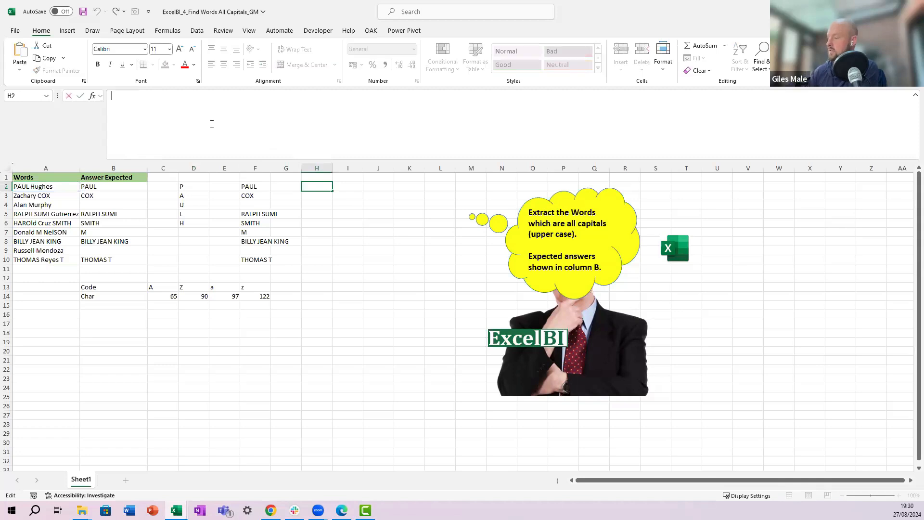
{"action": "type", "text": "=map("}
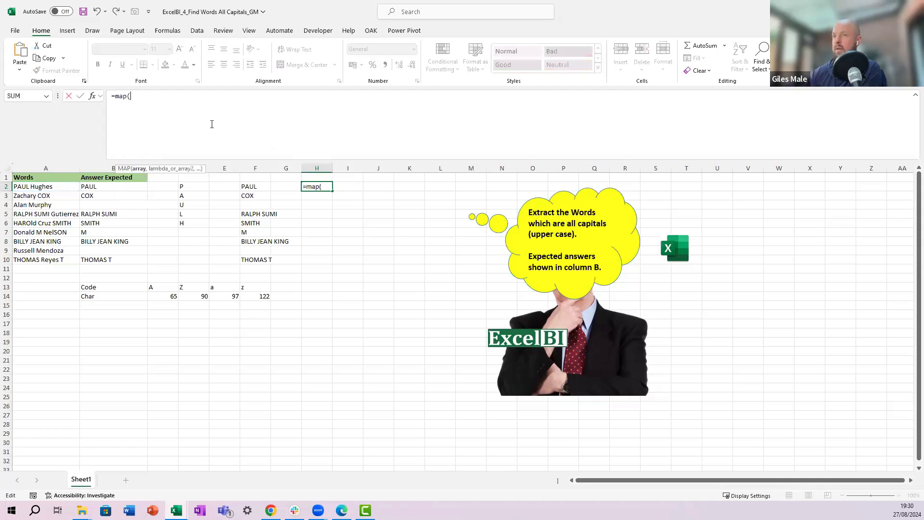
{"action": "left_click_drag", "start_coordinate": [25, 189], "coordinate": [44, 263]}
{"action": "type", "text": ","}
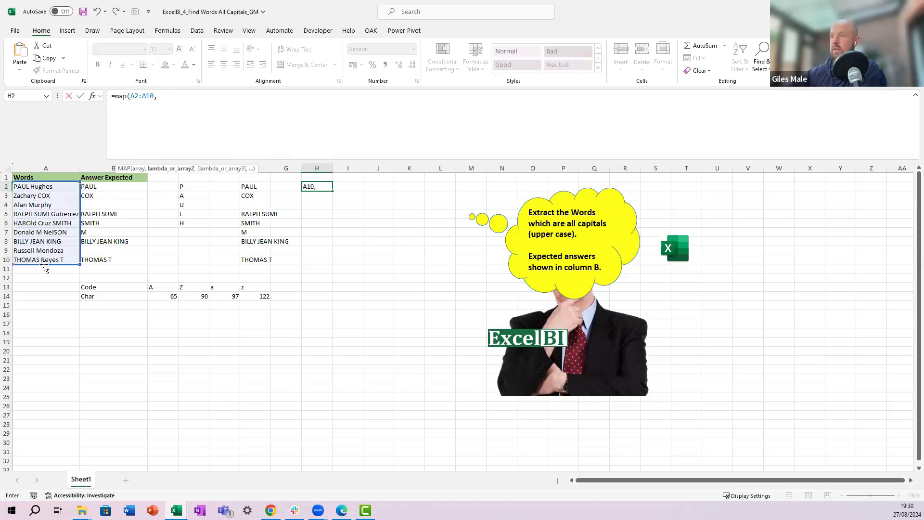
{"action": "type", "text": " lambda("}
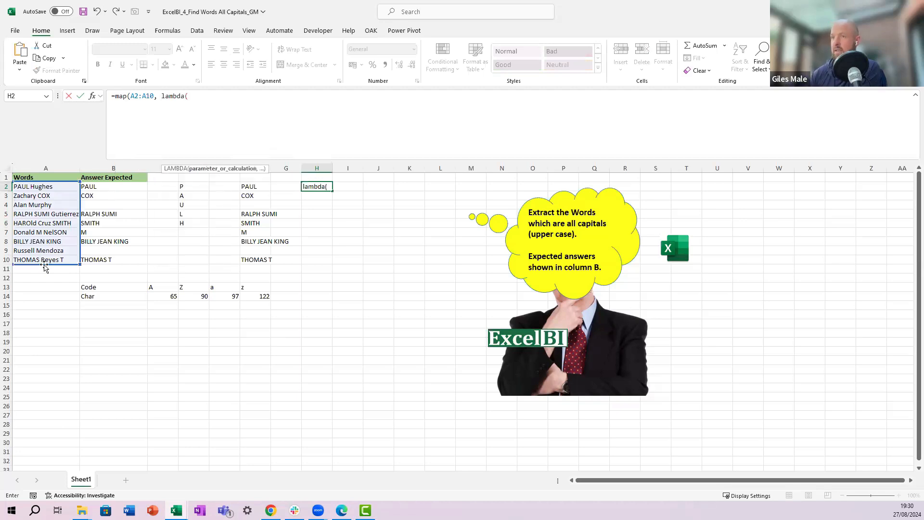
{"action": "key", "text": "ctrl+v"}
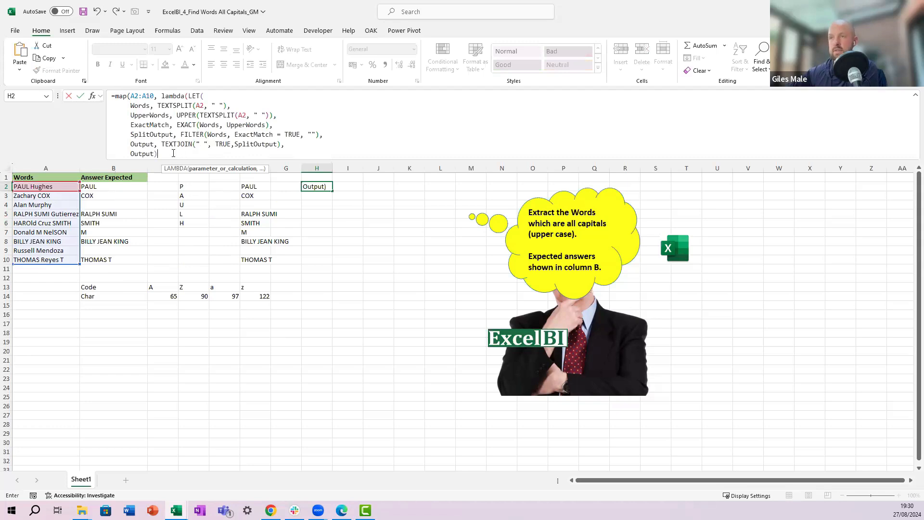
{"action": "type", "text": ")"}
{"action": "key", "text": "Return"}
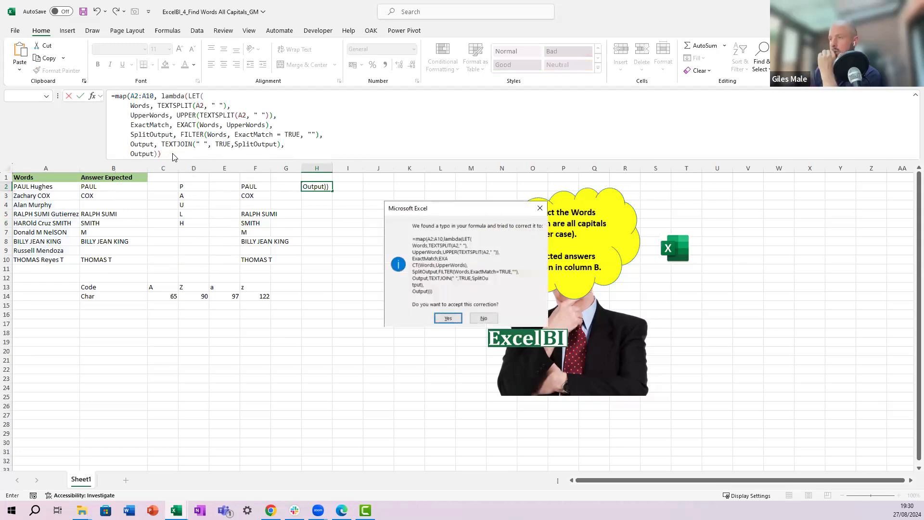
{"action": "key", "text": "Return"}
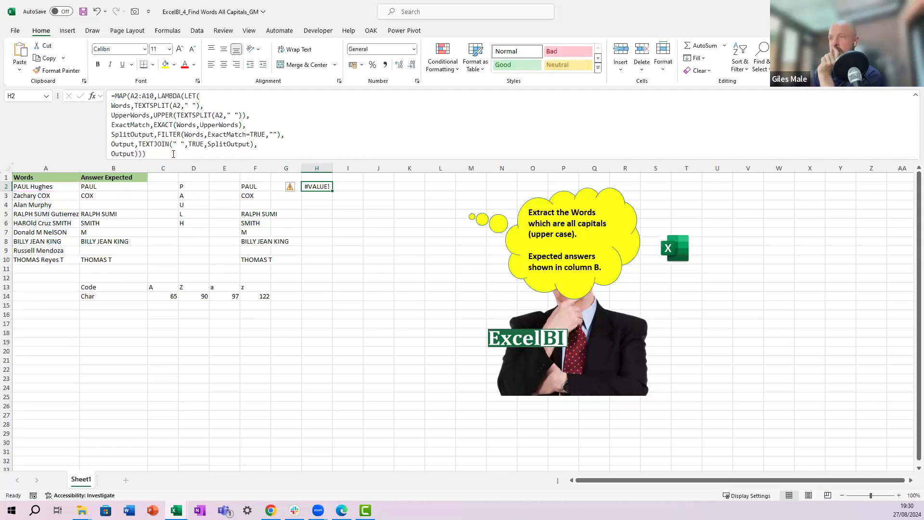
{"action": "key", "text": "Delete"}
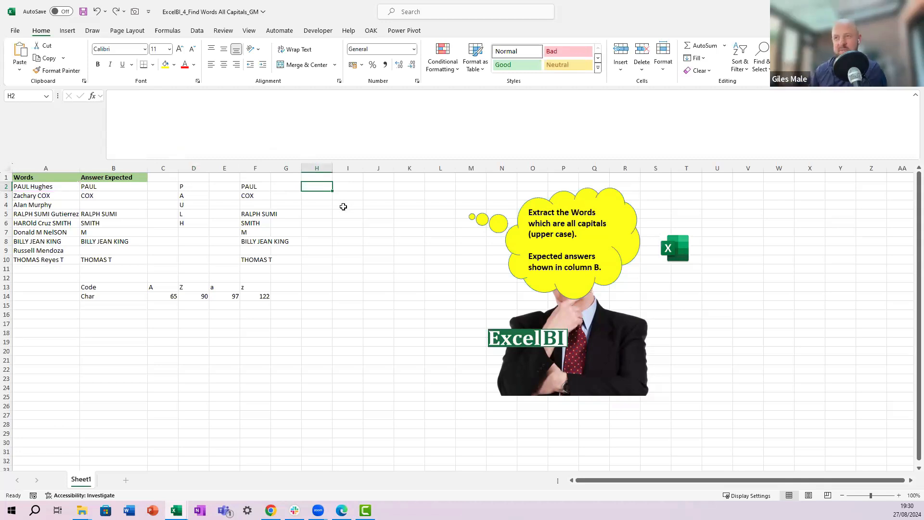
Step: Examine the LET formula in F2 and the word list in A2:A10
{"action": "key", "text": "Left"}
{"action": "key", "text": "Left"}
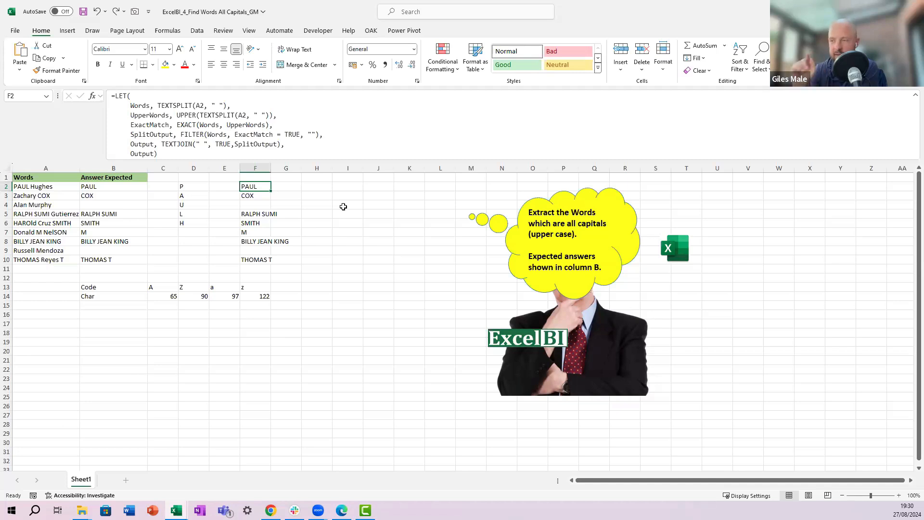
{"action": "key", "text": "F2"}
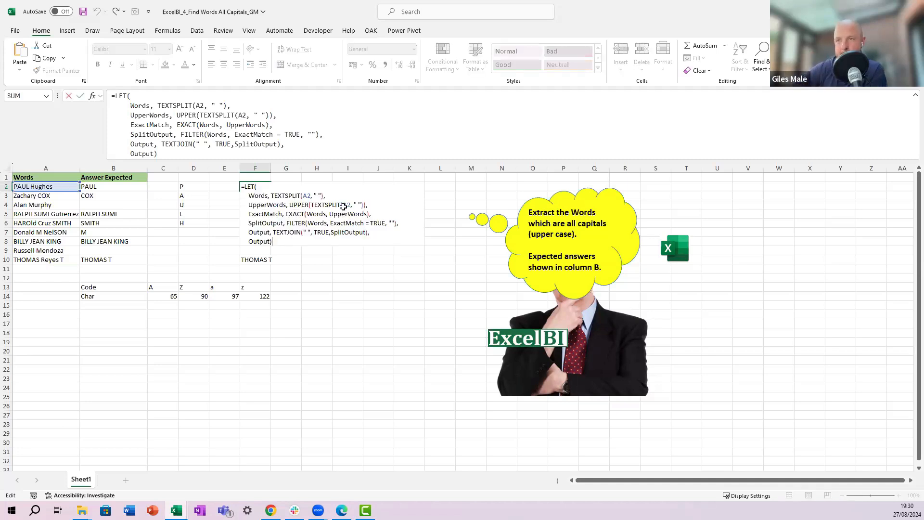
{"action": "key", "text": "Escape"}
{"action": "key", "text": "Left"}
{"action": "key", "text": "Left"}
{"action": "key", "text": "Left"}
{"action": "key", "text": "Left"}
{"action": "key", "text": "Left"}
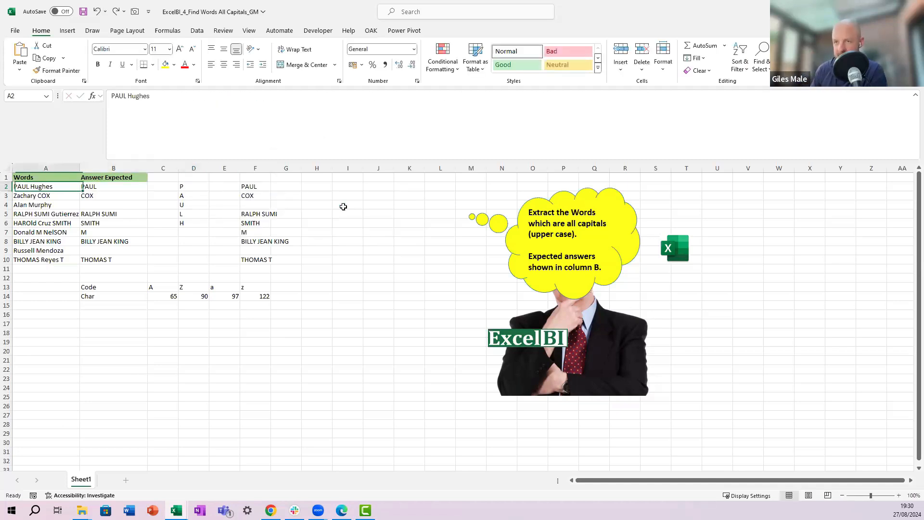
{"action": "key", "text": "ctrl+shift+Down"}
{"action": "key", "text": "Right"}
{"action": "key", "text": "Right"}
{"action": "key", "text": "Right"}
{"action": "key", "text": "Right"}
{"action": "key", "text": "Right"}
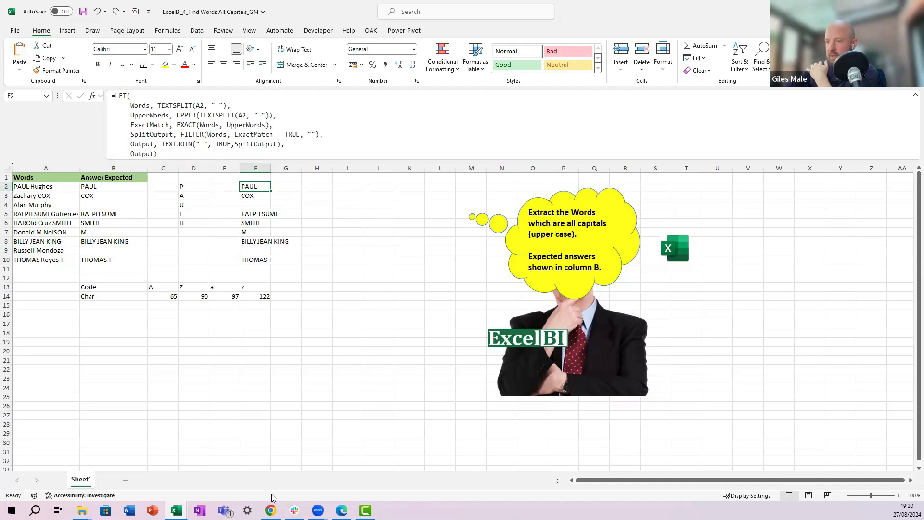
Step: Open the Excel Challenge 4 LinkedIn post from the Excel BI Challenges list and read the solutions in its comments
{"action": "left_click", "coordinate": [271, 510]}
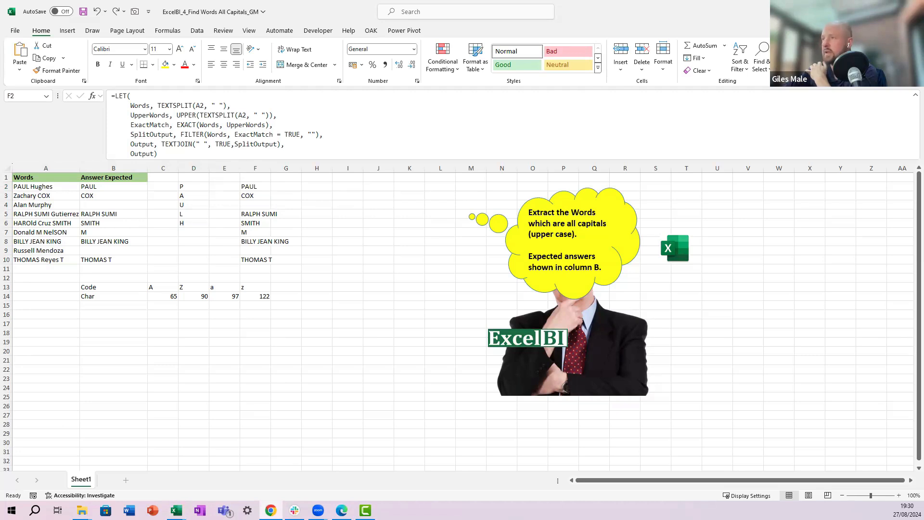
{"action": "left_click", "coordinate": [625, 134]}
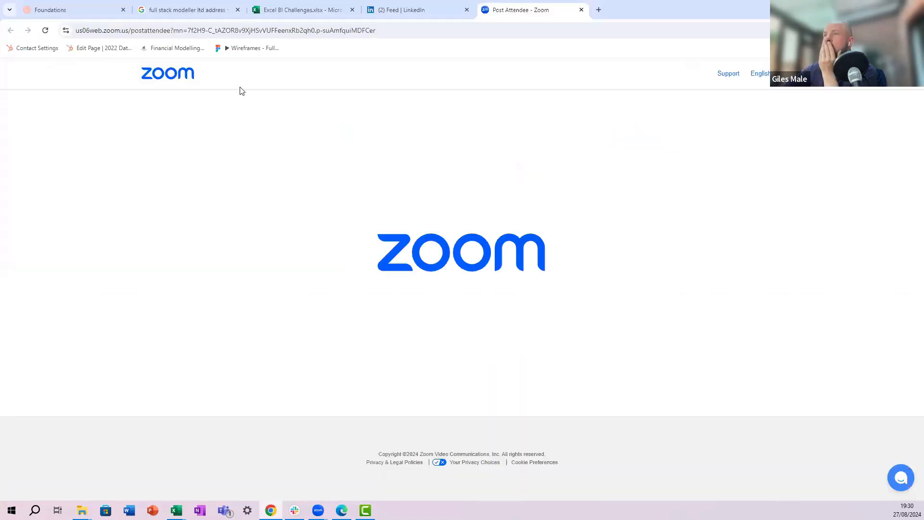
{"action": "left_click", "coordinate": [298, 10]}
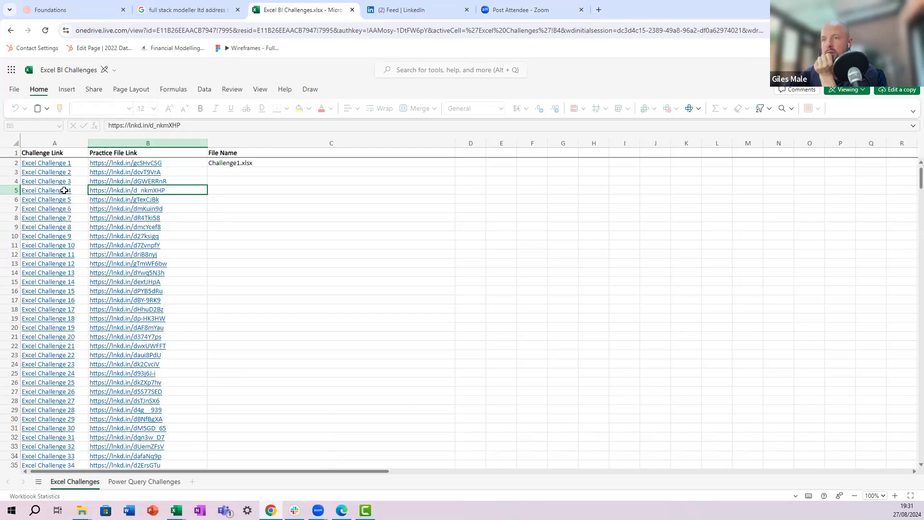
{"action": "left_click", "coordinate": [64, 190]}
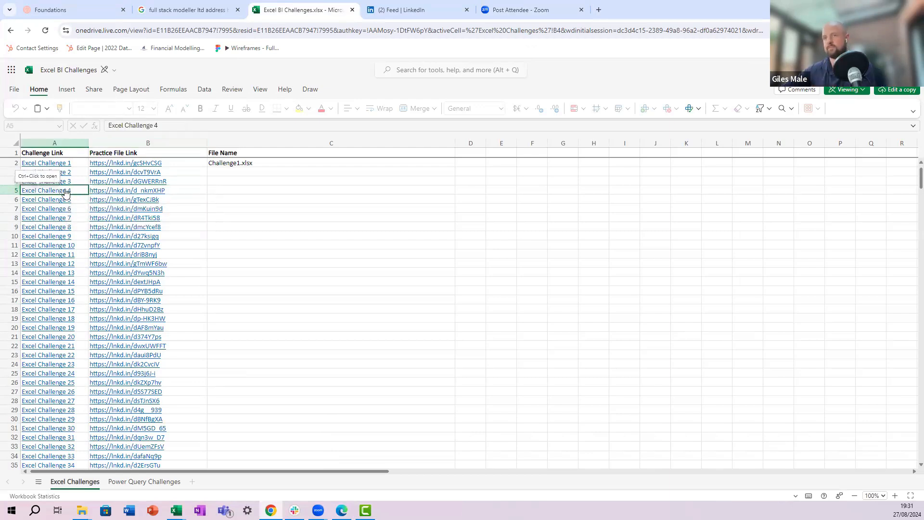
{"action": "left_click", "coordinate": [65, 191], "text": "ctrl"}
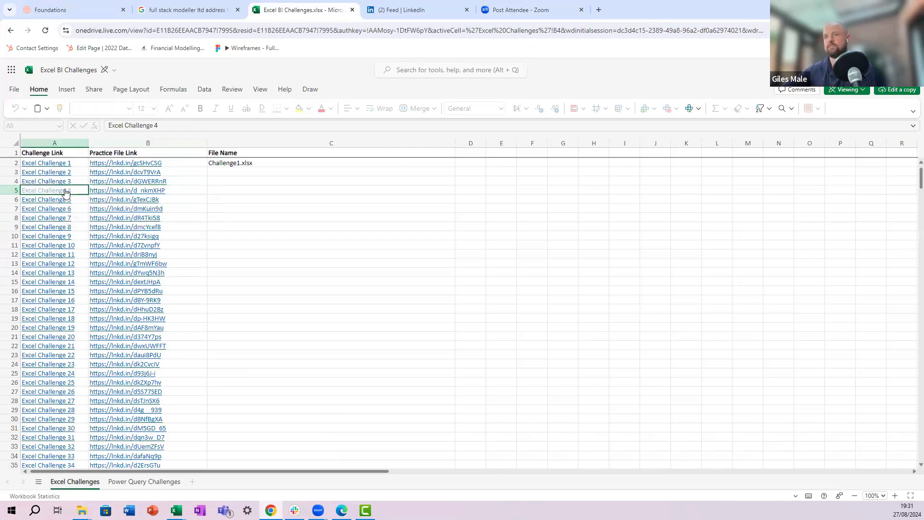
{"action": "left_click", "coordinate": [416, 15]}
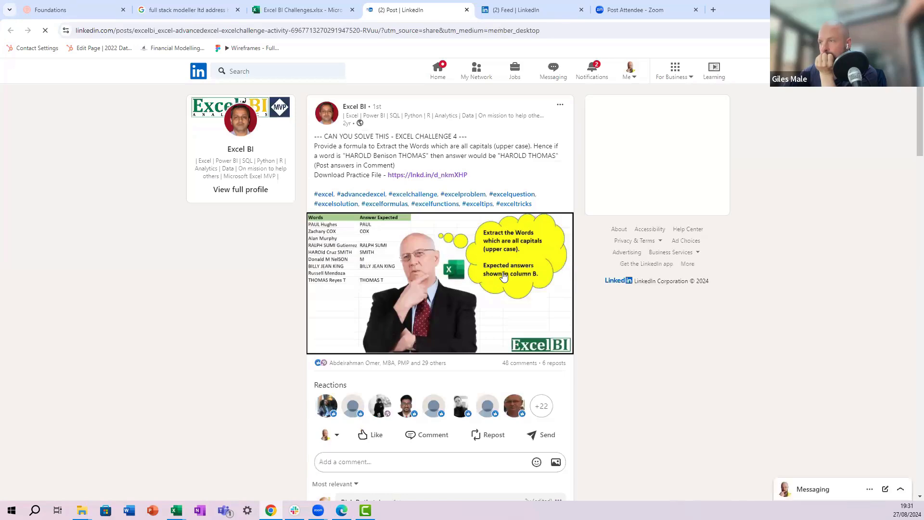
{"action": "scroll", "coordinate": [502, 279], "scroll_direction": "down", "scroll_amount": 15}
{"action": "scroll", "coordinate": [502, 280], "scroll_direction": "up", "scroll_amount": 5}
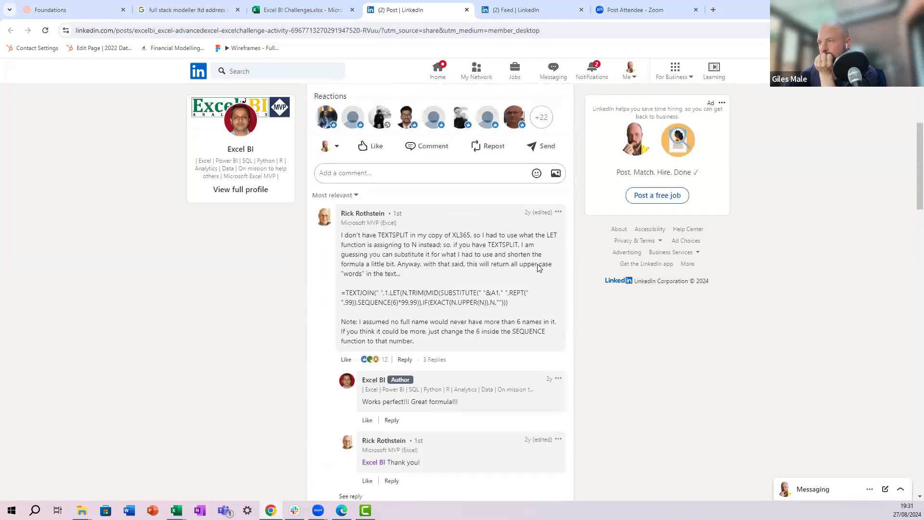
{"action": "scroll", "coordinate": [538, 267], "scroll_direction": "down", "scroll_amount": 1}
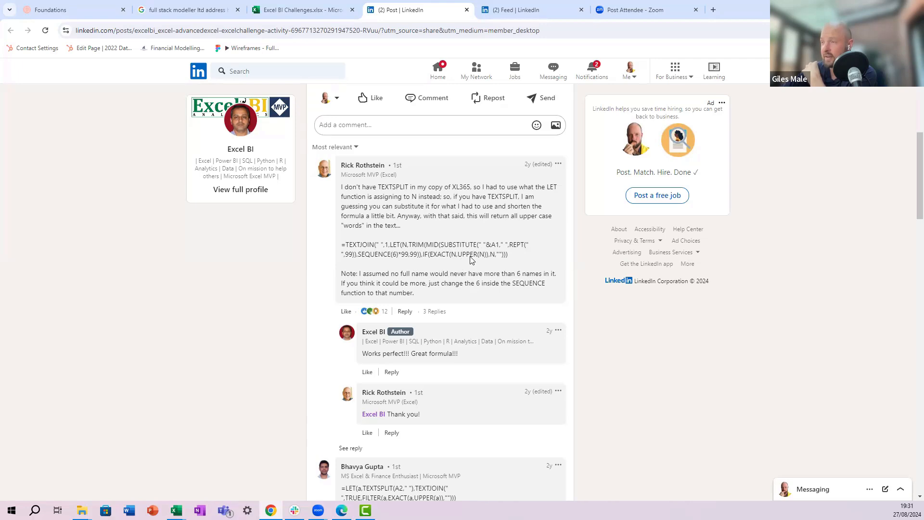
{"action": "scroll", "coordinate": [465, 263], "scroll_direction": "down", "scroll_amount": 6}
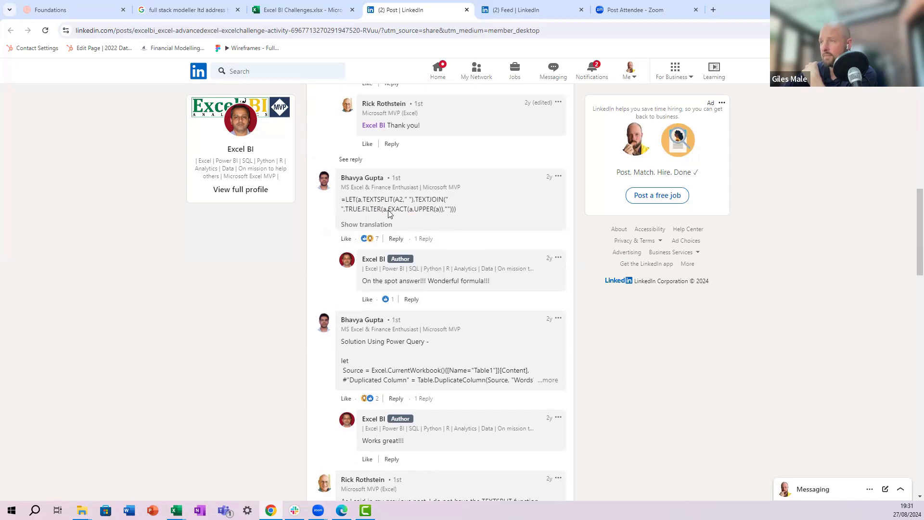
{"action": "scroll", "coordinate": [421, 211], "scroll_direction": "down", "scroll_amount": 7}
{"action": "scroll", "coordinate": [421, 213], "scroll_direction": "down", "scroll_amount": 2}
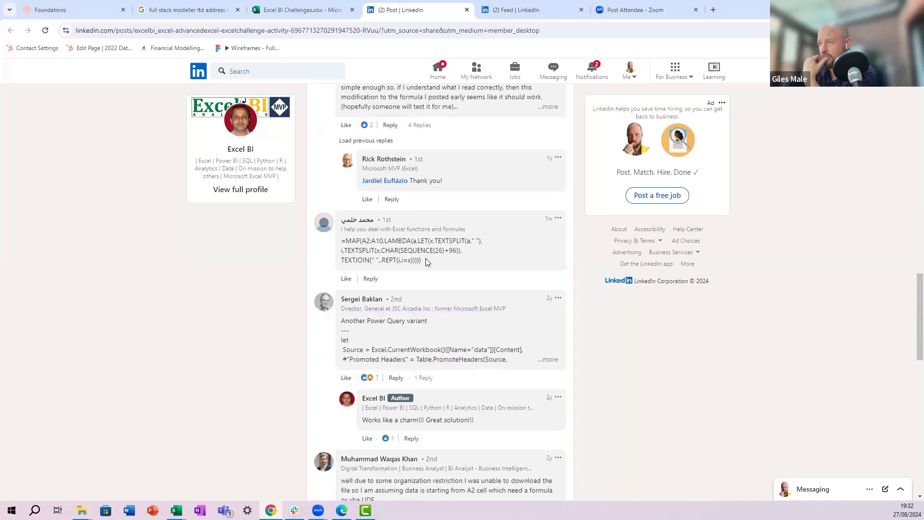
Step: Copy a commenter's MAP/LAMBDA formula from the post and enter it in I2 as a spilling formula
{"action": "left_click_drag", "start_coordinate": [426, 261], "coordinate": [338, 249]}
{"action": "key", "text": "ctrl+c"}
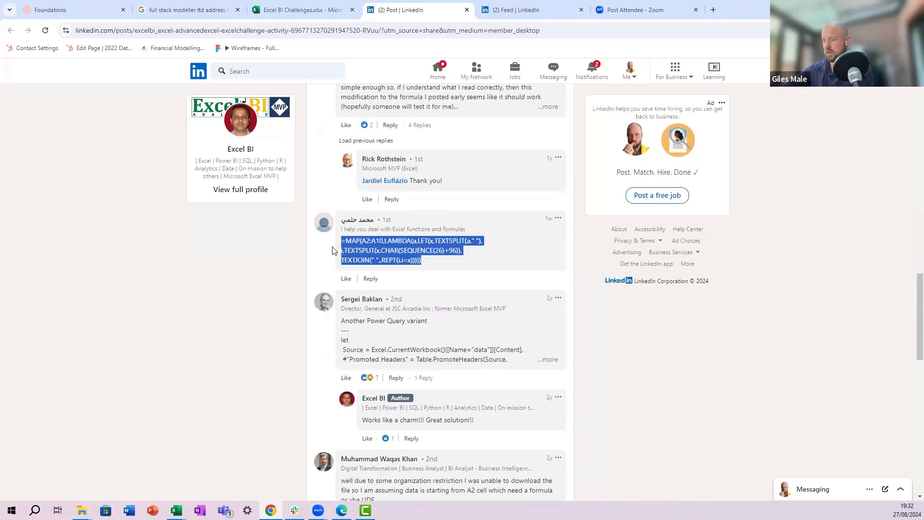
{"action": "key", "text": "alt+Tab"}
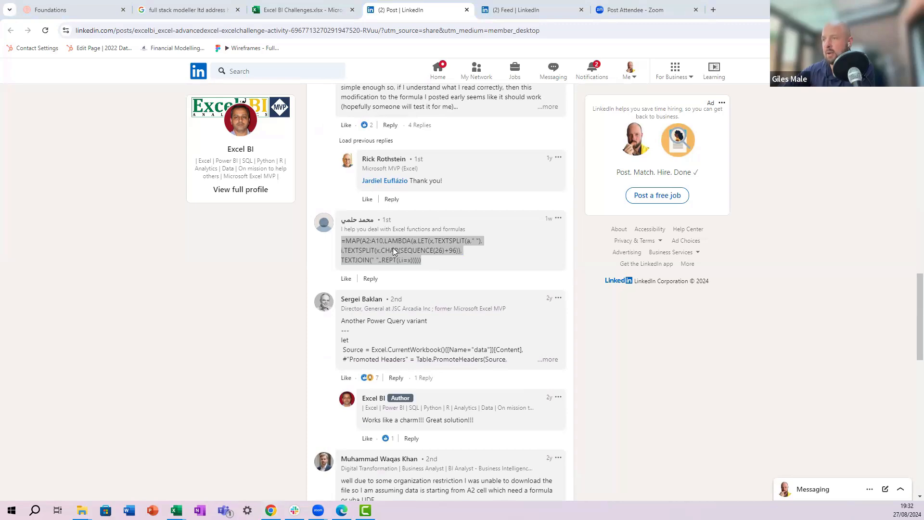
{"action": "left_click", "coordinate": [239, 309]}
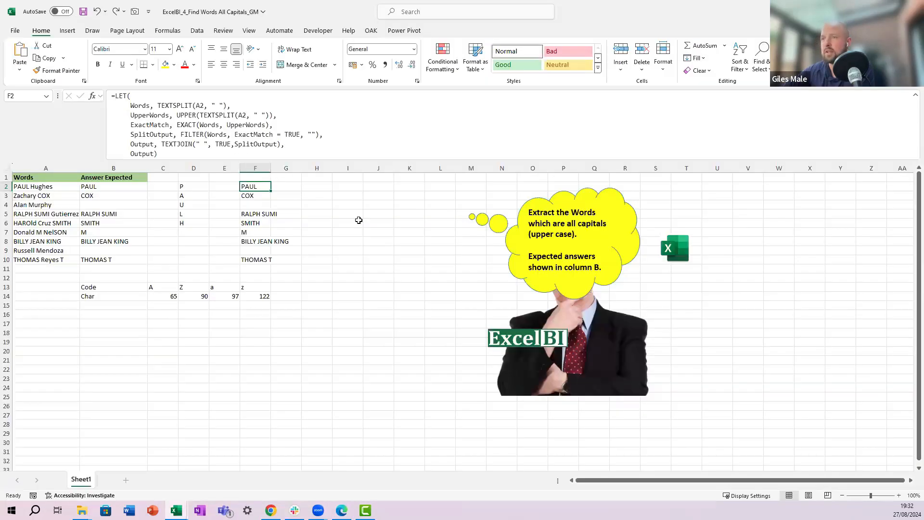
{"action": "left_click", "coordinate": [338, 192]}
{"action": "left_click", "coordinate": [202, 138]}
{"action": "key", "text": "ctrl+v"}
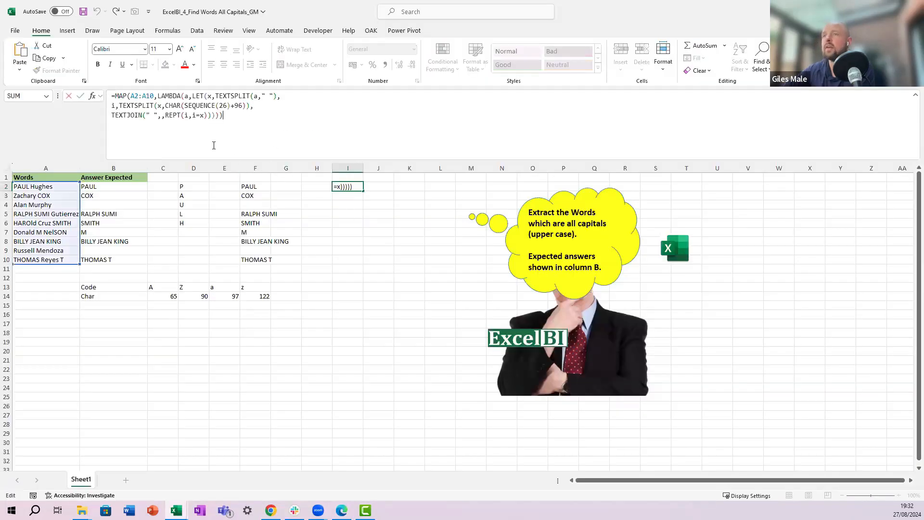
{"action": "key", "text": "ctrl+Return"}
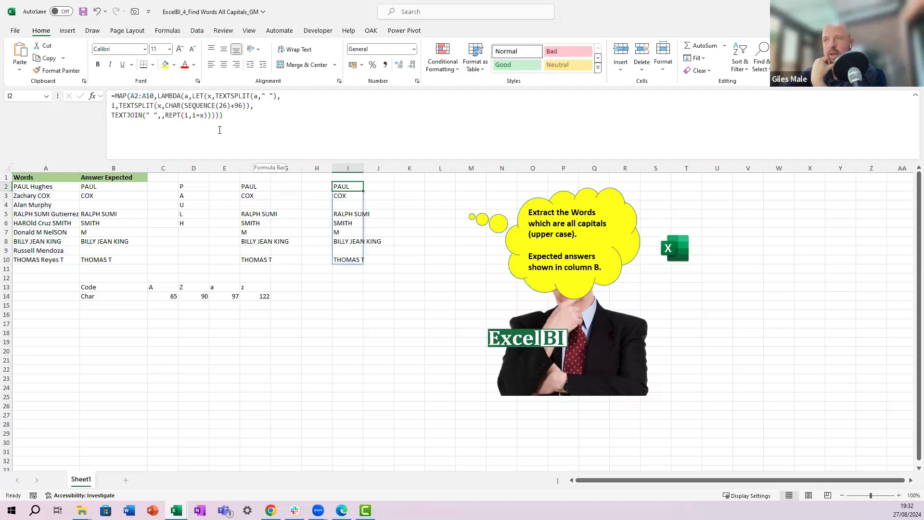
Step: Compare the pasted MAP formula in I2 with the LET formula in F2
{"action": "left_click_drag", "start_coordinate": [236, 119], "coordinate": [102, 98]}
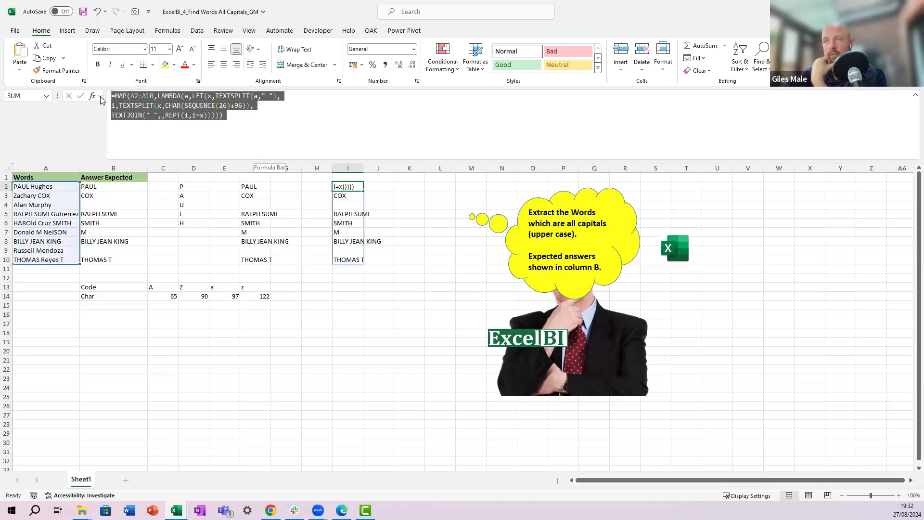
{"action": "left_click", "coordinate": [240, 123]}
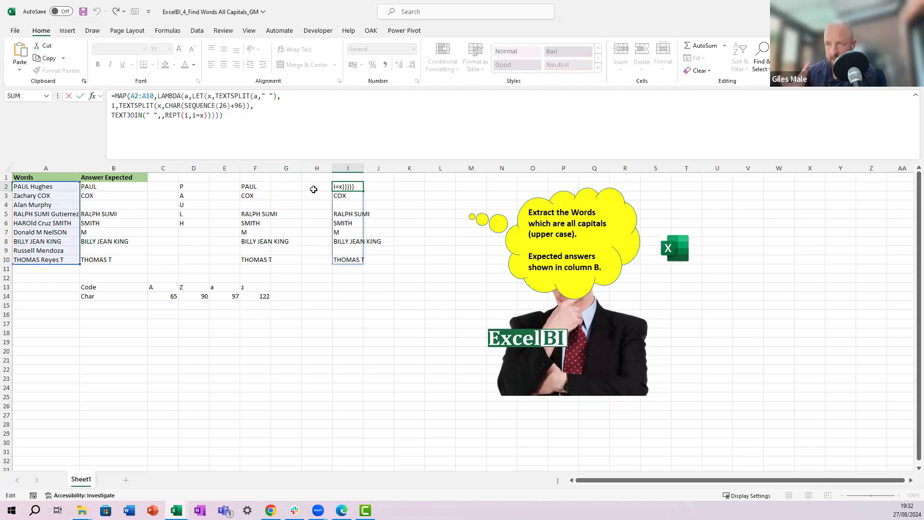
{"action": "left_click", "coordinate": [249, 188]}
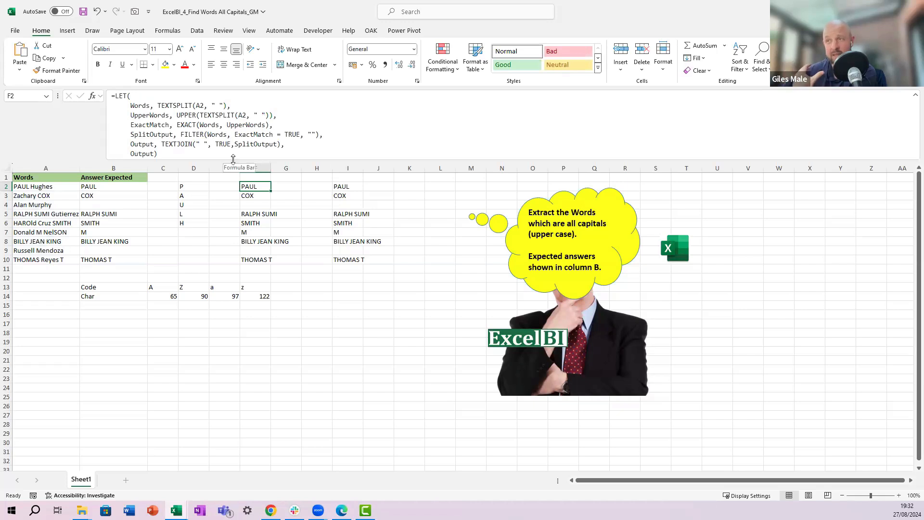
{"action": "left_click", "coordinate": [335, 184]}
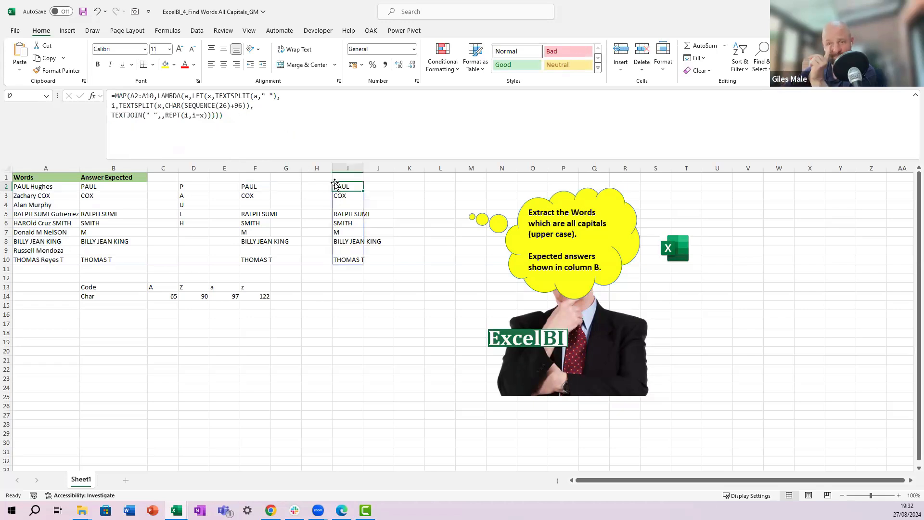